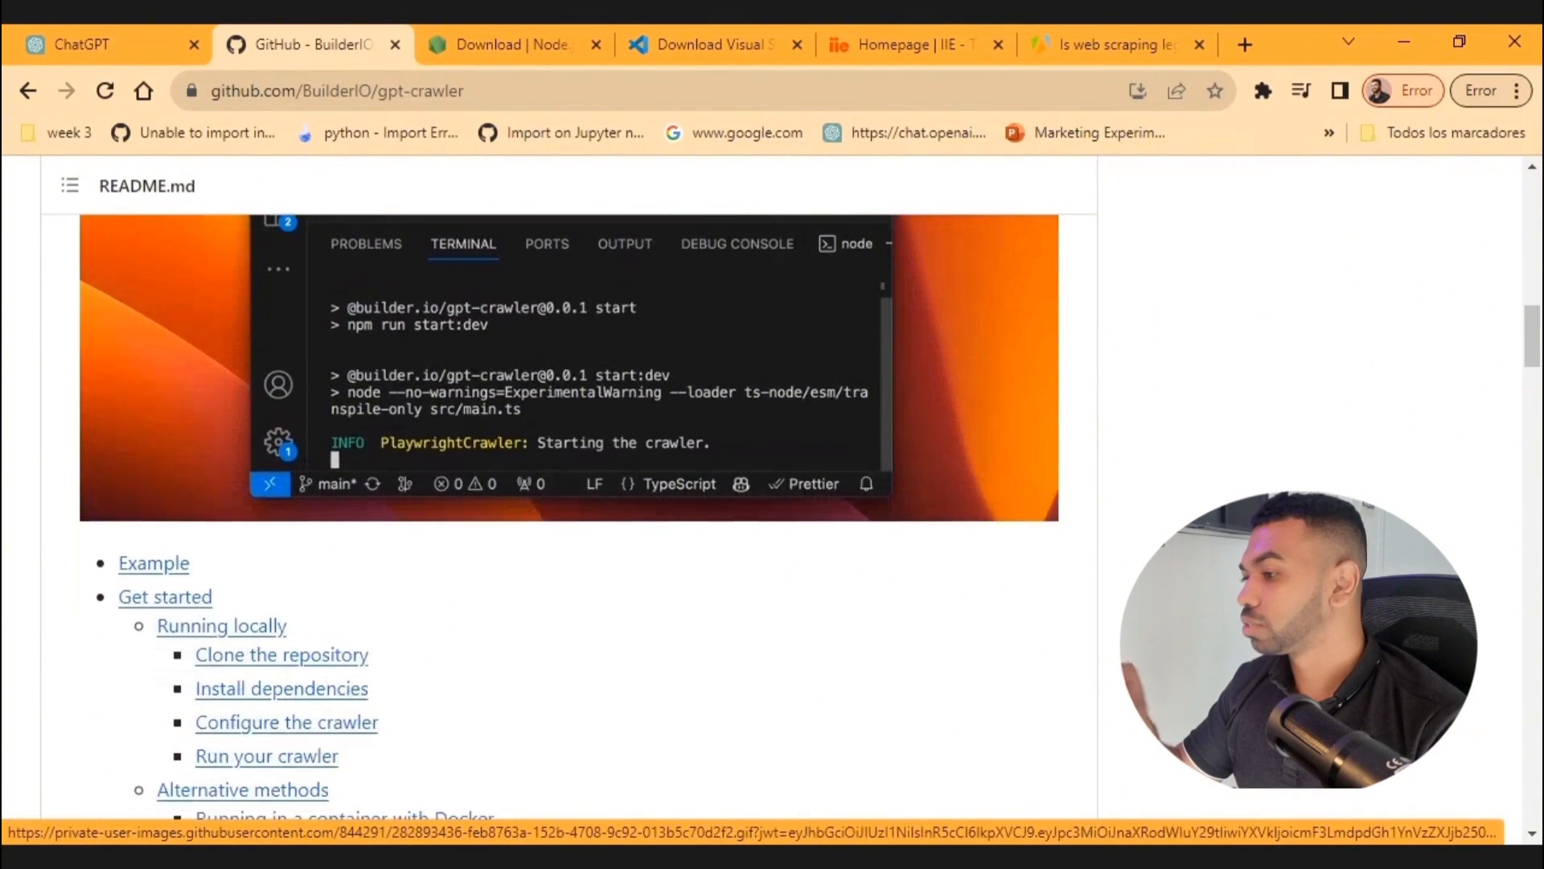
Step: Review the gpt-crawler README on GitHub, including its local setup commands, crawler configuration and custom GPT instructions
scroll(563, 515, down, 3)
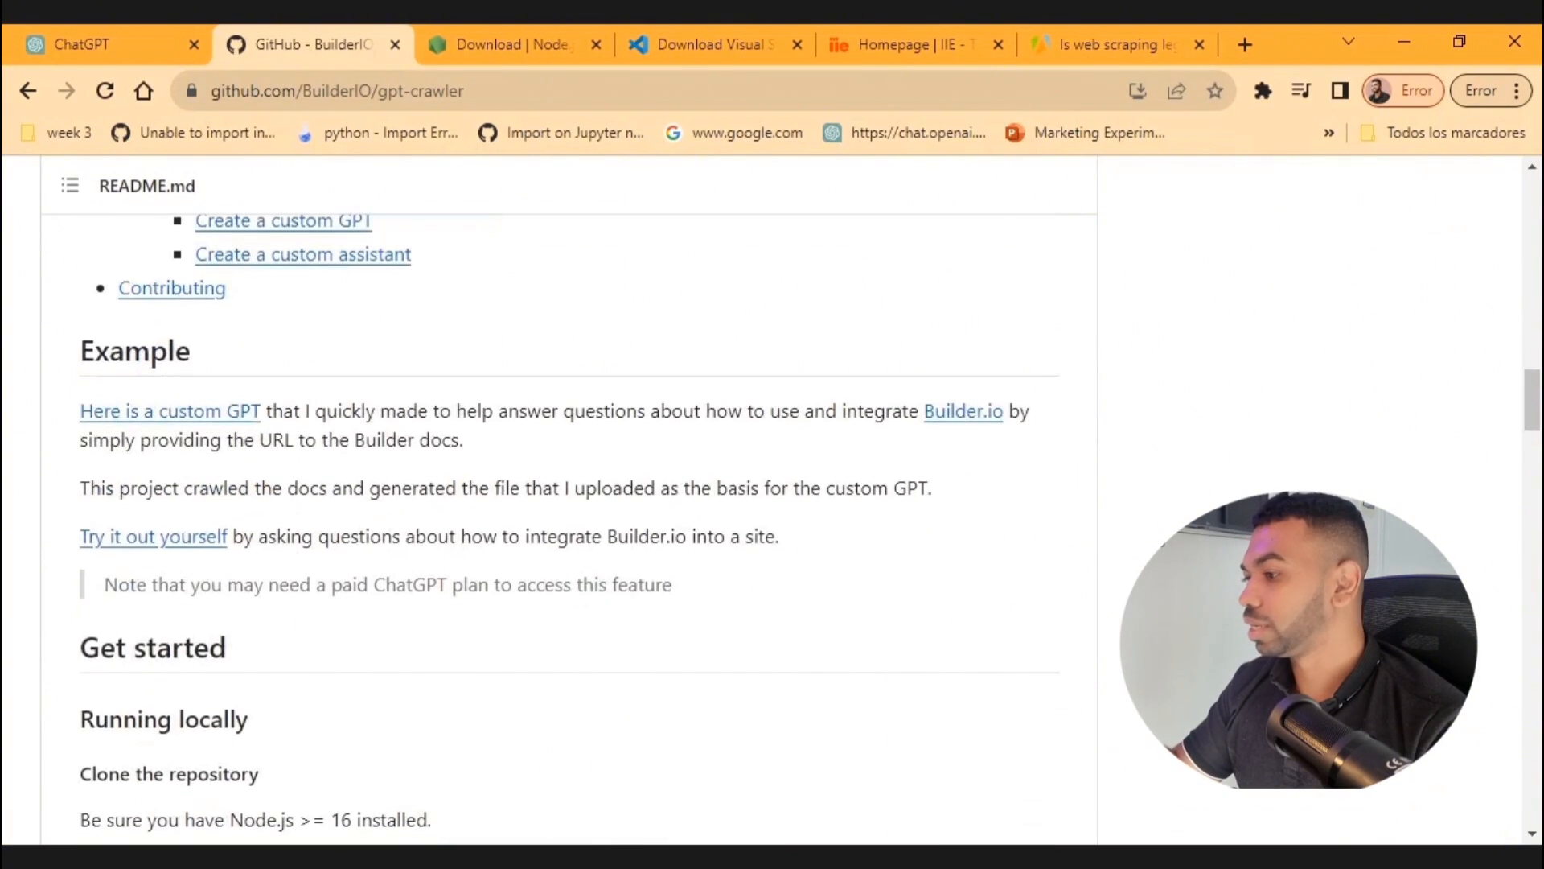
scroll(563, 515, down, 8)
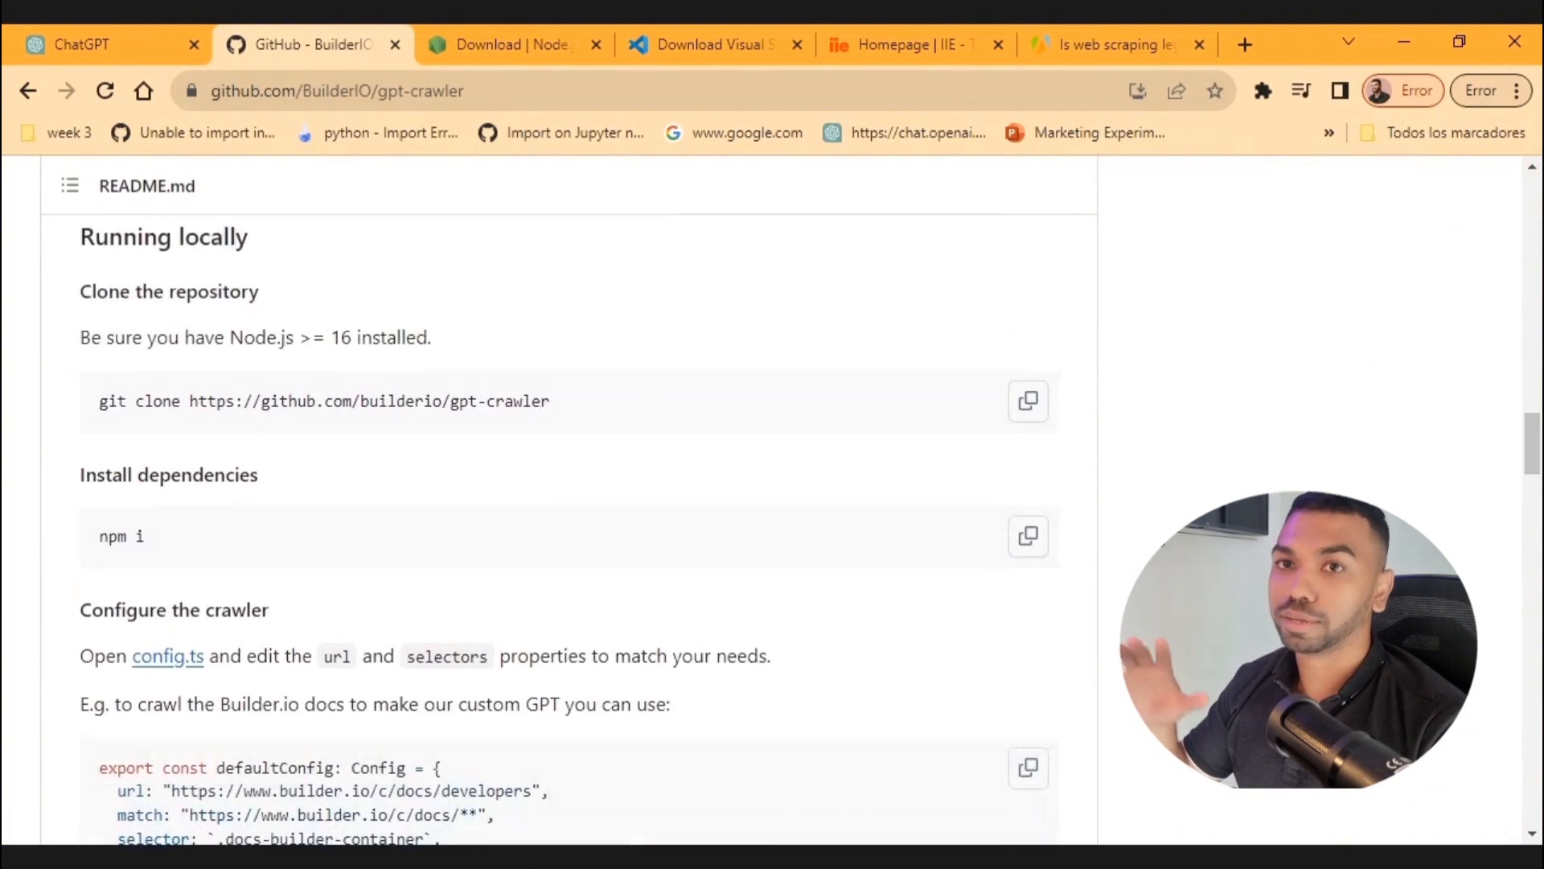
scroll(197, 566, down, 15)
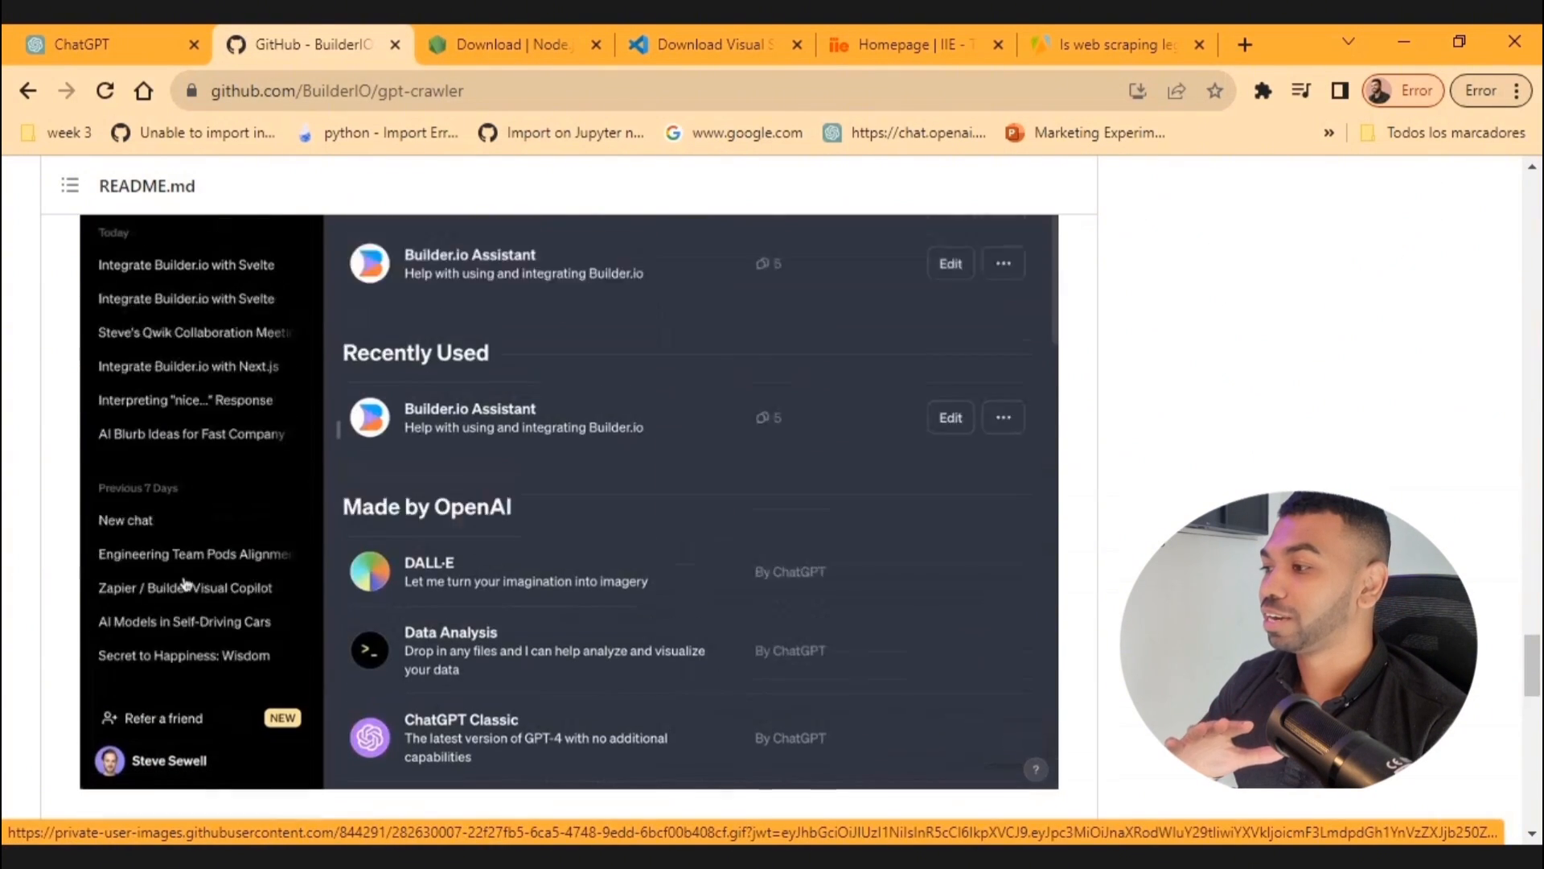
scroll(563, 515, up, 2)
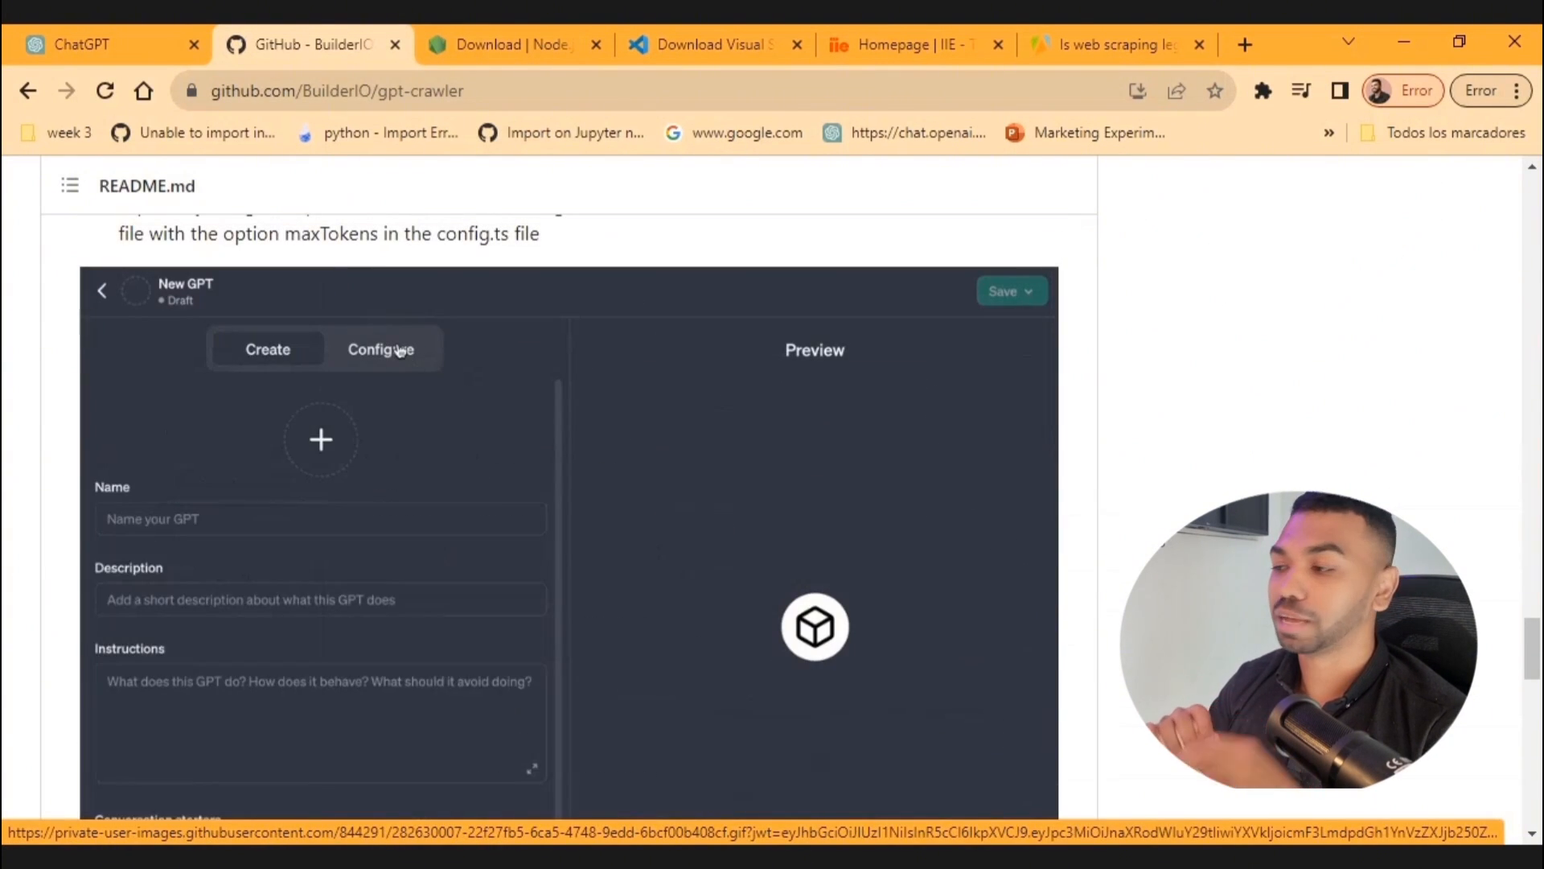
scroll(563, 515, up, 10)
scroll(563, 514, up, 8)
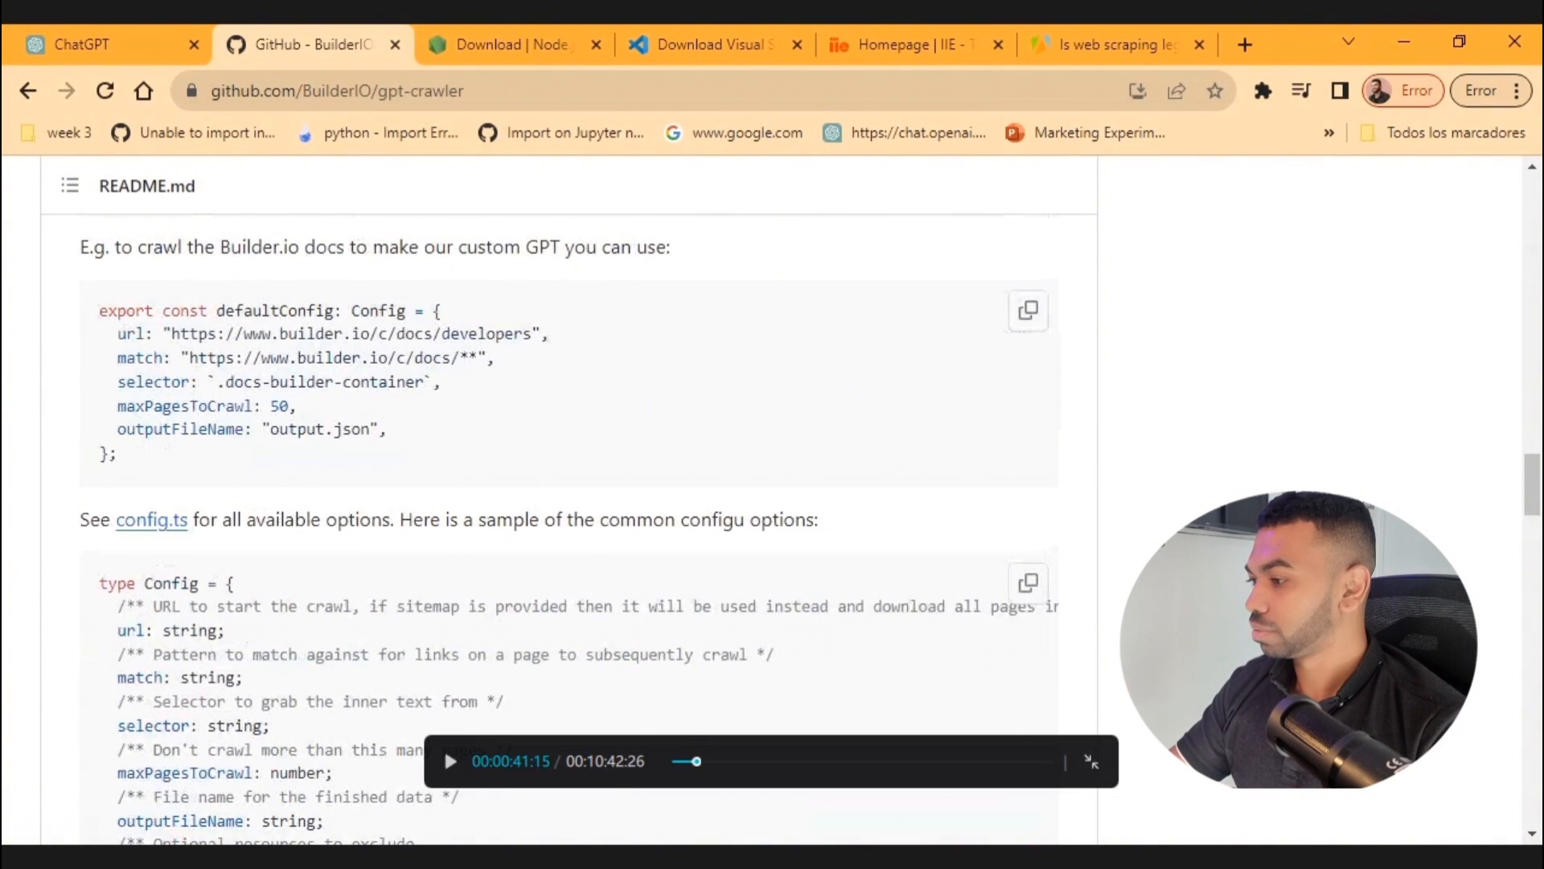
click(446, 752)
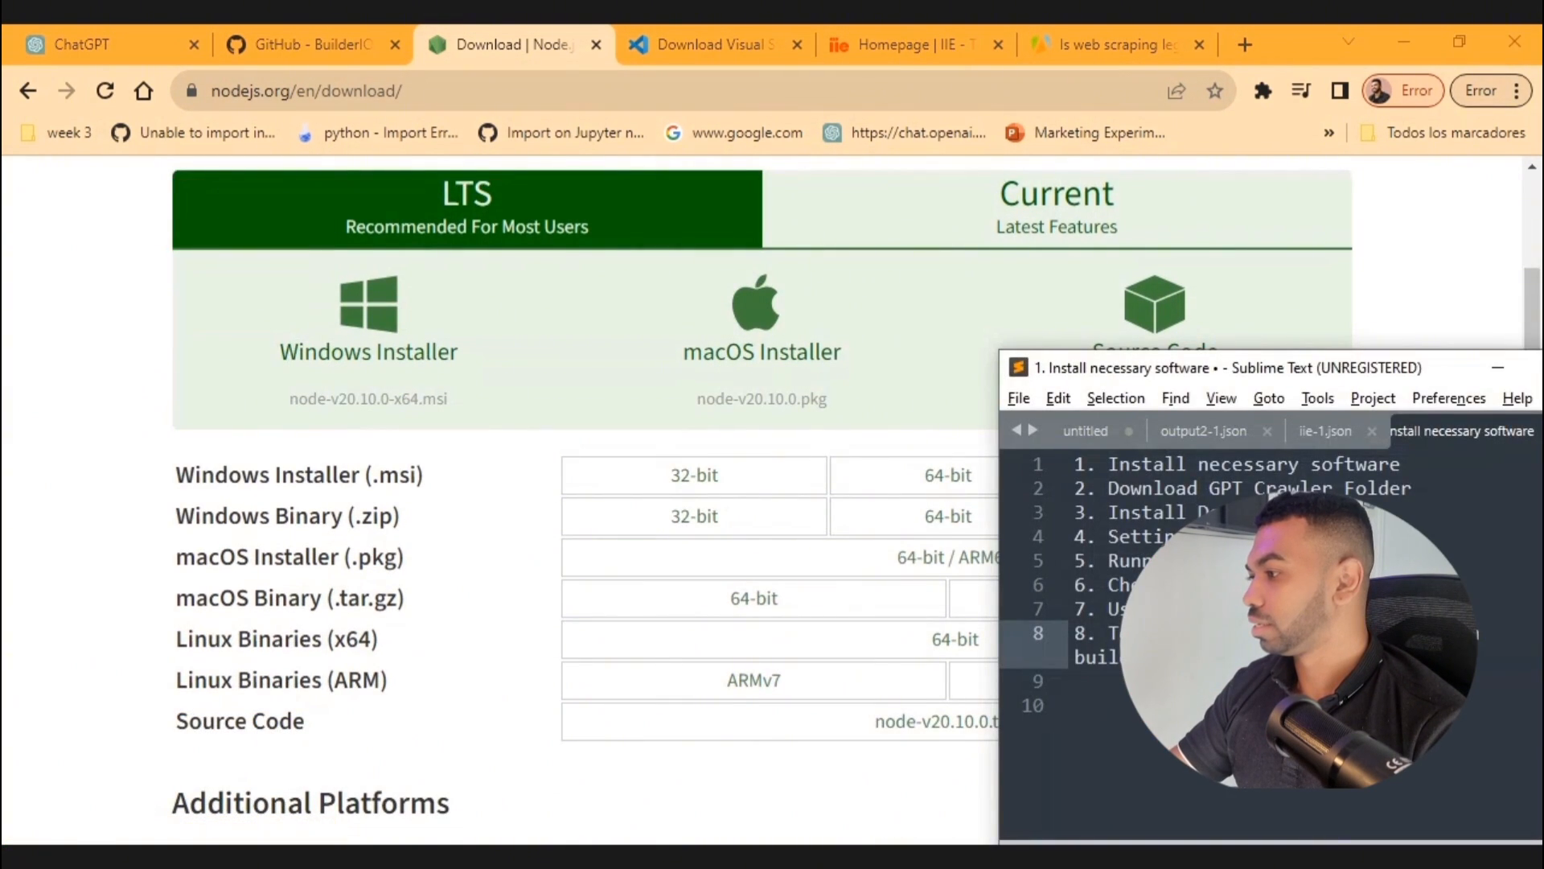
Step: Review the installer options on the Node.js and Visual Studio Code download pages and check the task list in Sublime Text
scroll(563, 499, up, 3)
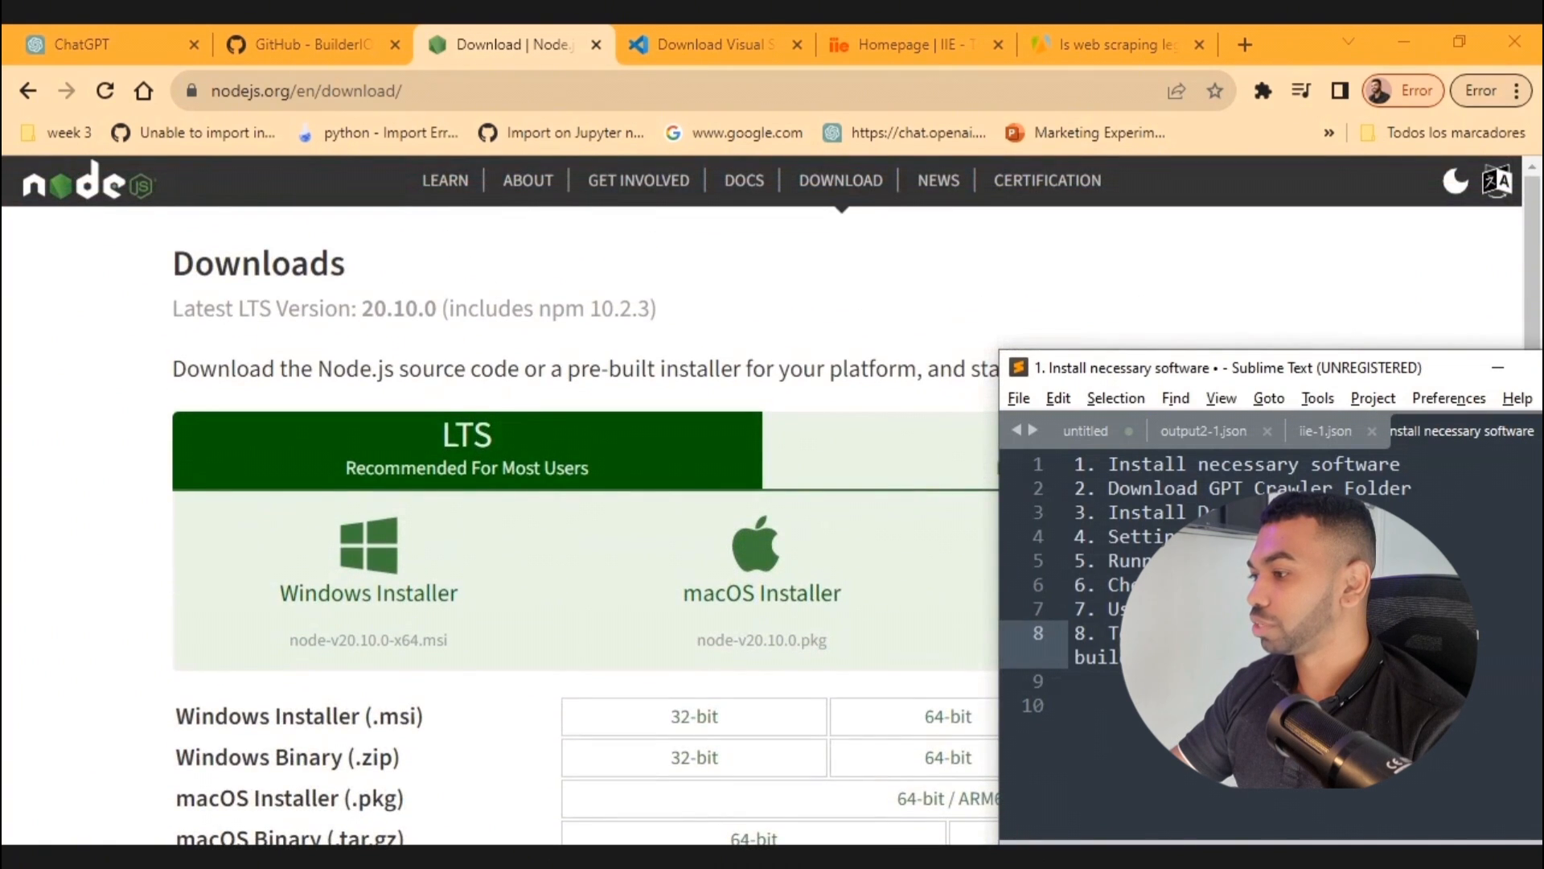
click(700, 44)
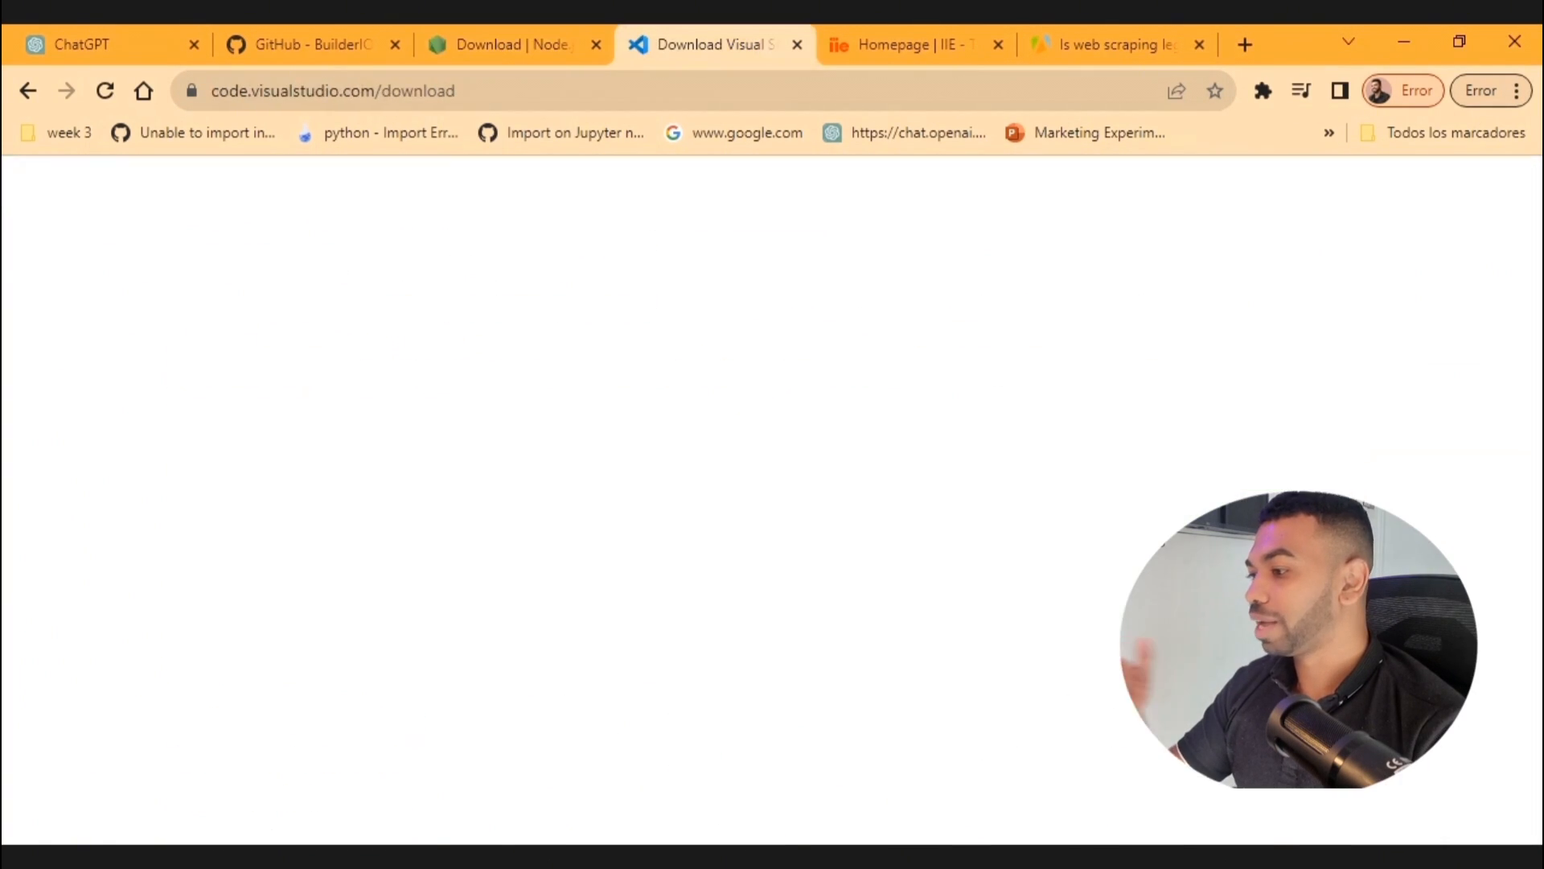
scroll(773, 515, down, 3)
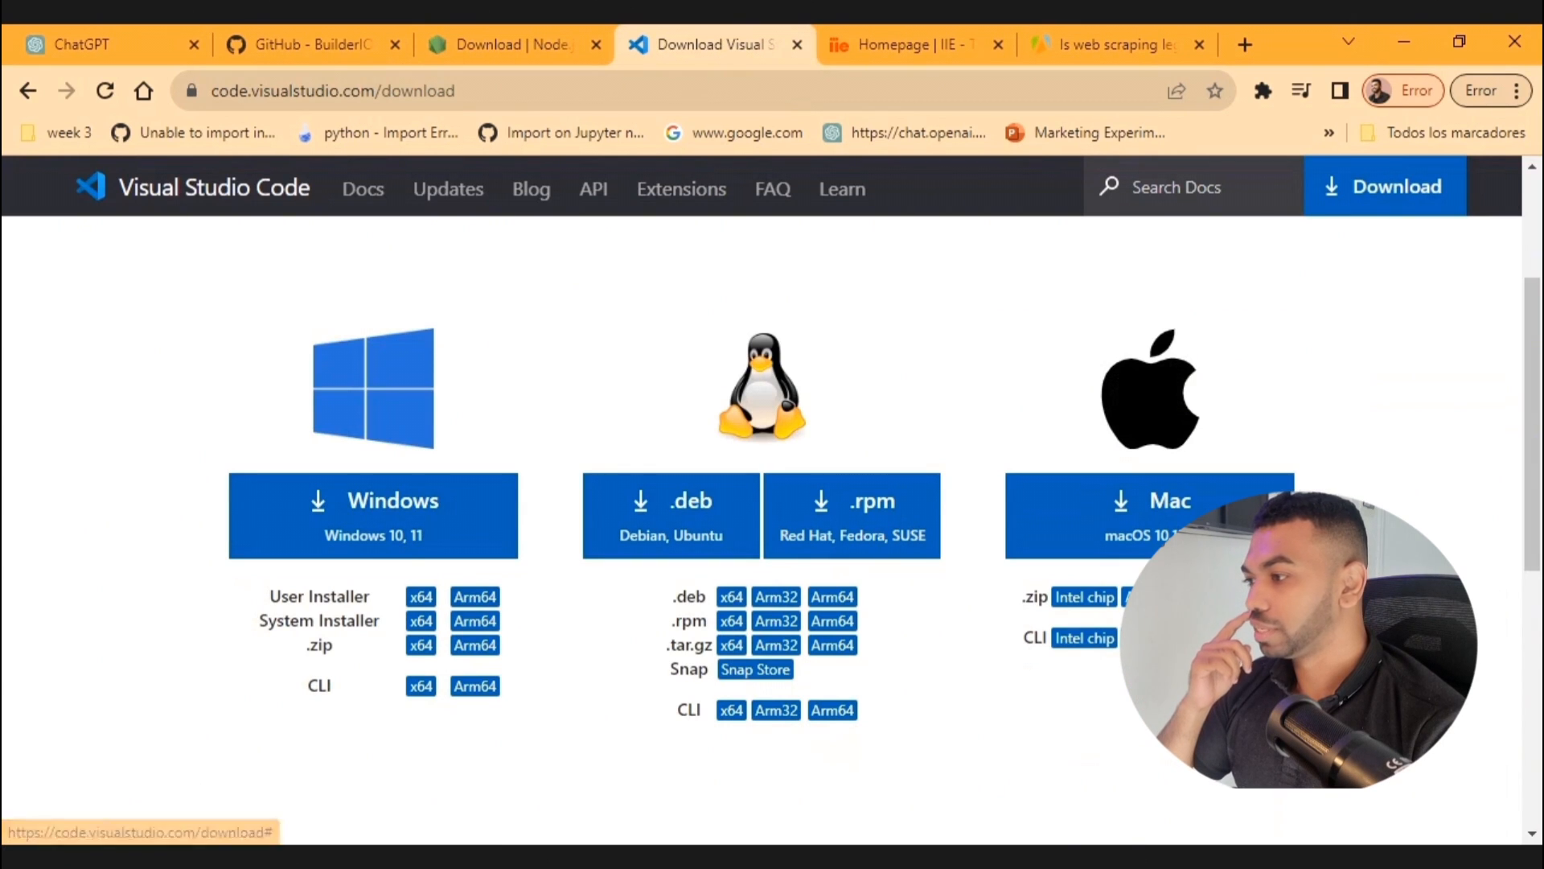
scroll(772, 515, up, 3)
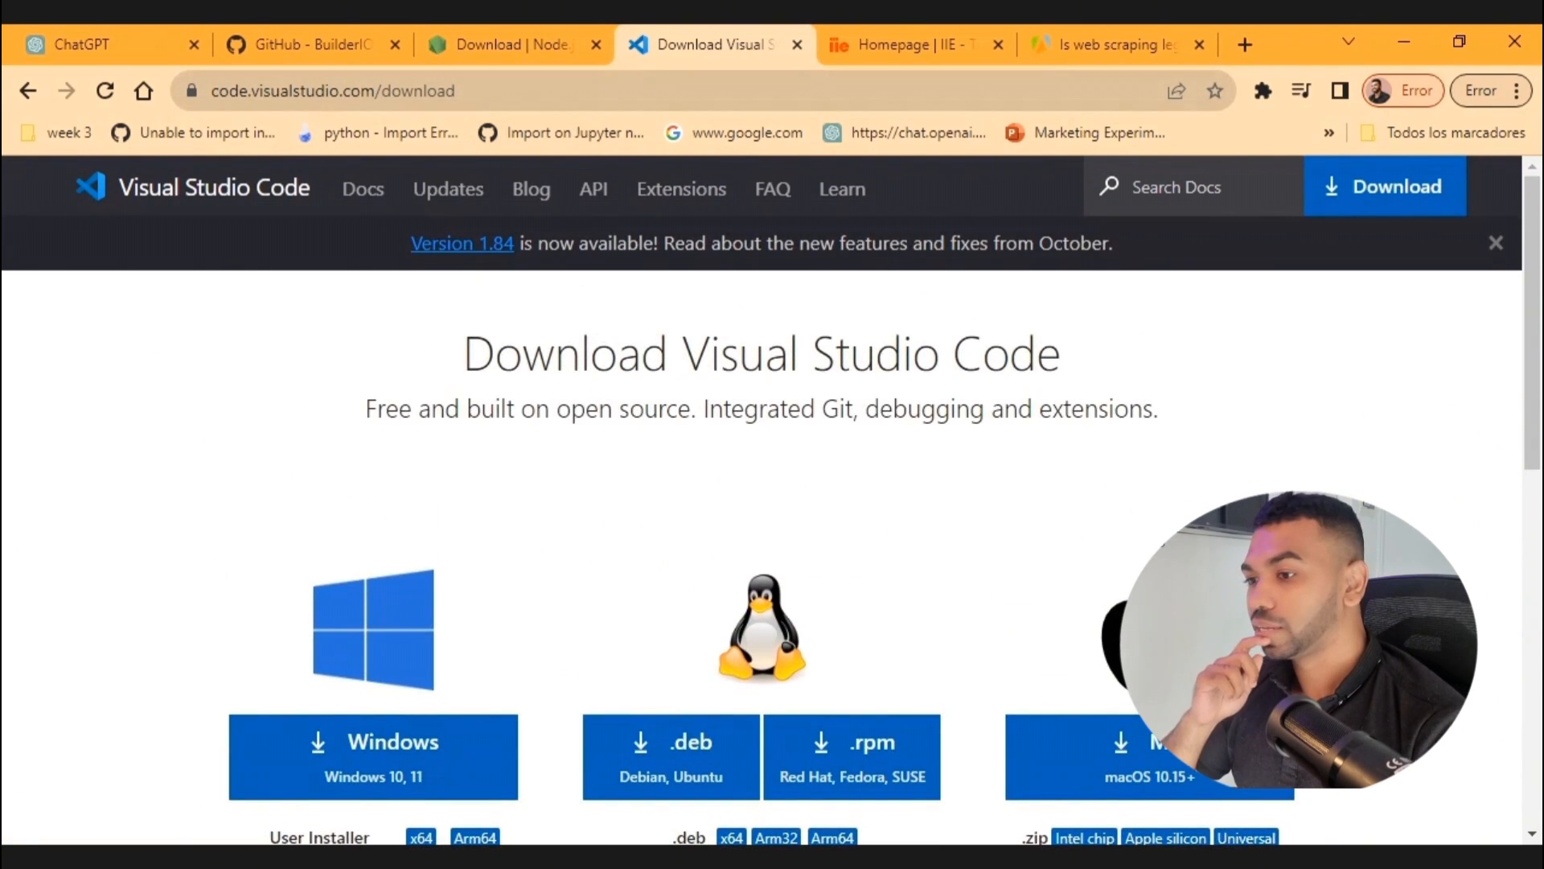
key(alt+Tab)
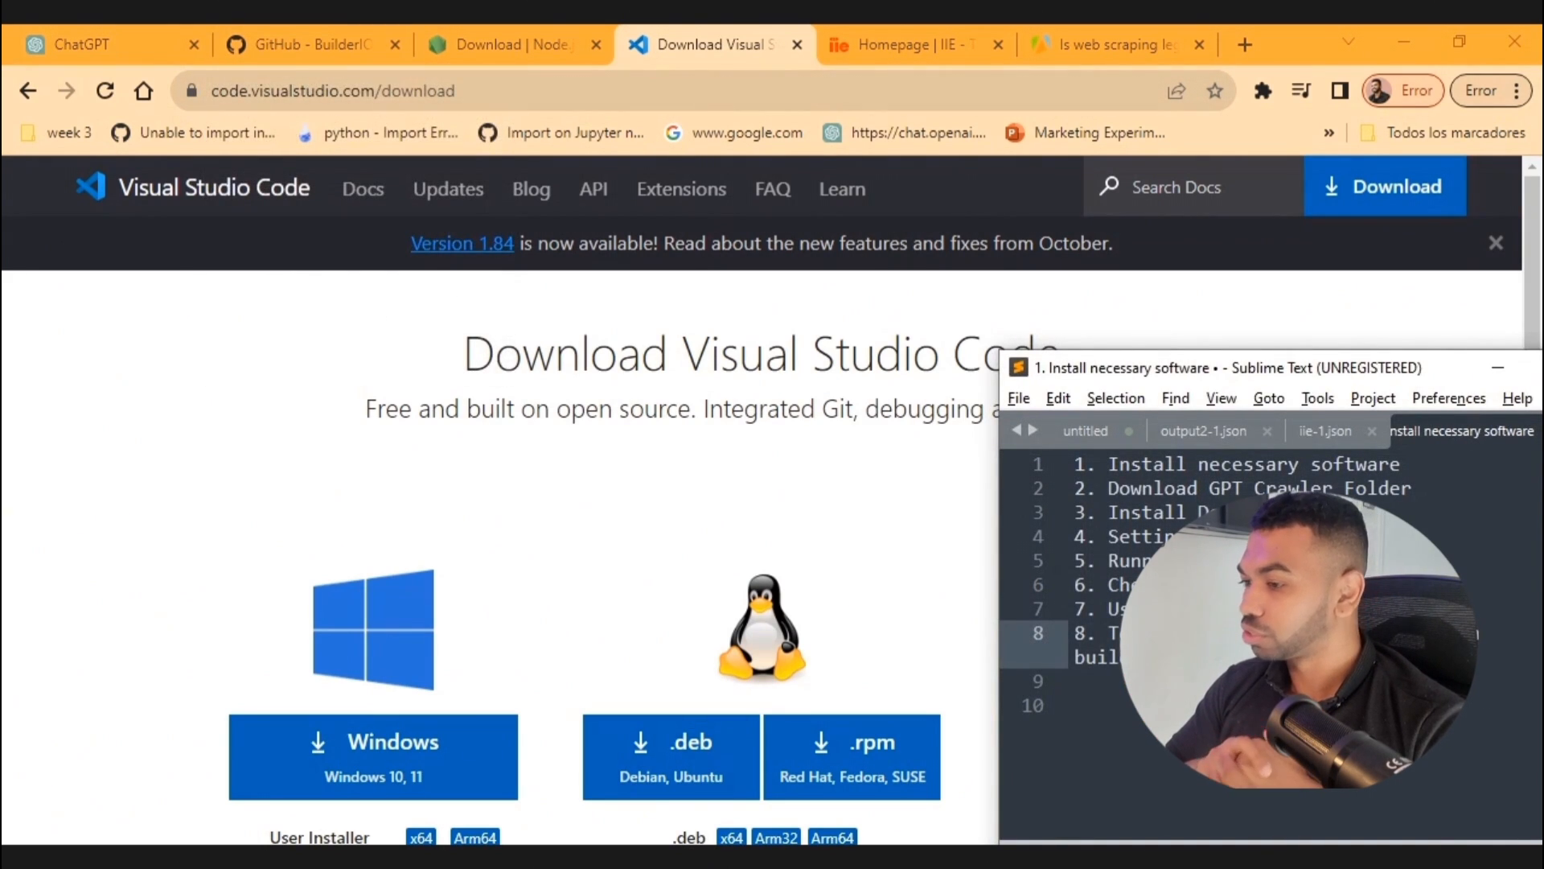
Step: Show the desktop and open the Crawl Website to GPT folder inside the Project folder
right_click(937, 854)
click(1033, 698)
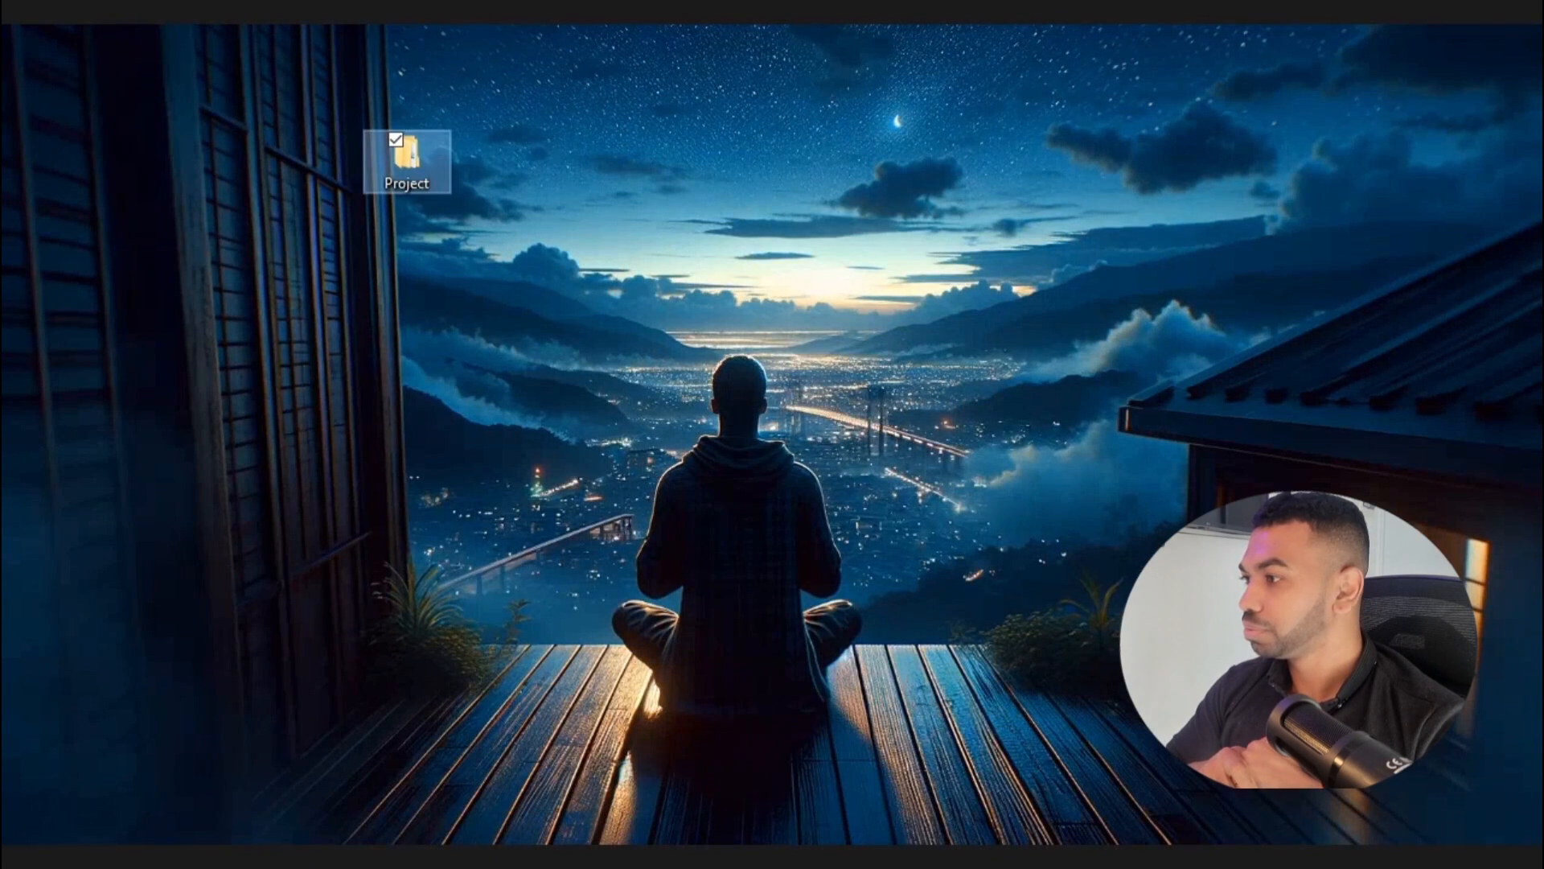
key(Return)
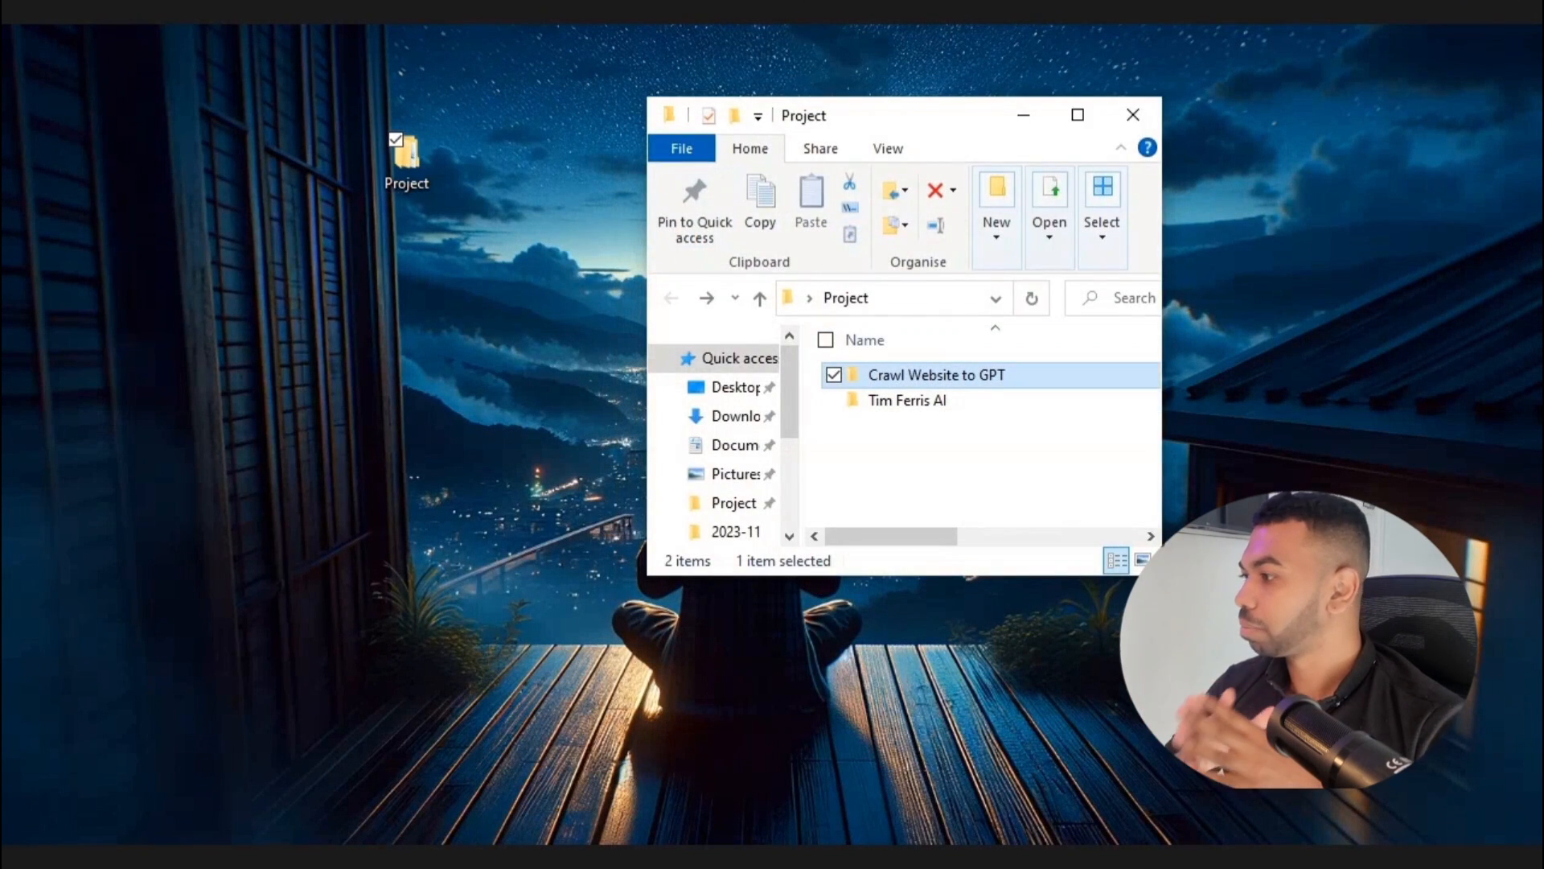
key(Return)
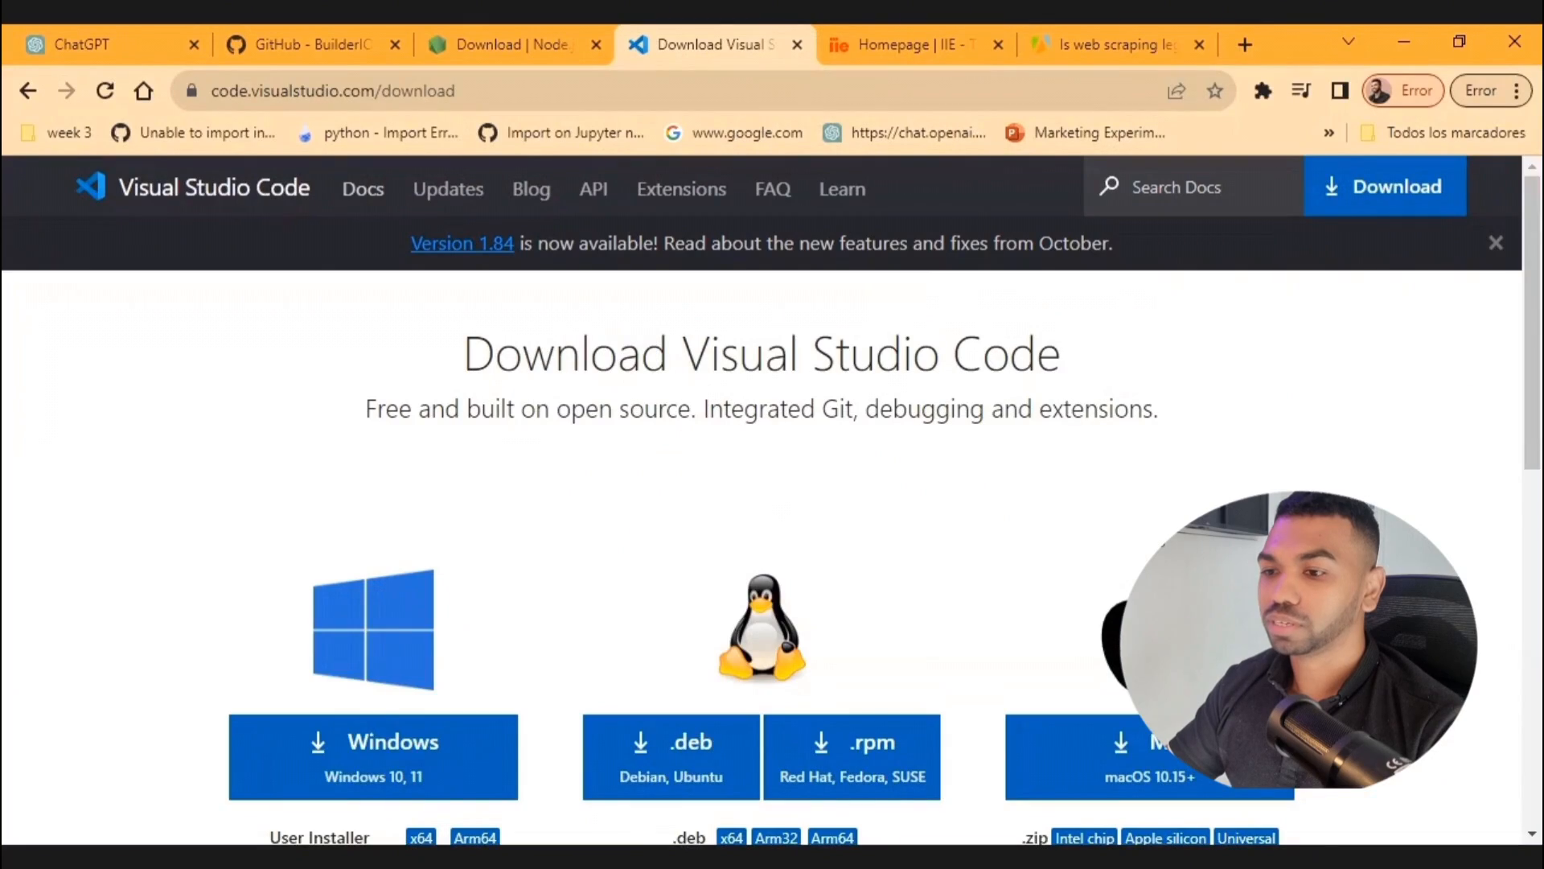
Step: From the GitHub gpt-crawler download, copy the extracted gpt-crawler-main folder into the Project folder's Crawl Website to GPT subfolder
key(ctrl+2)
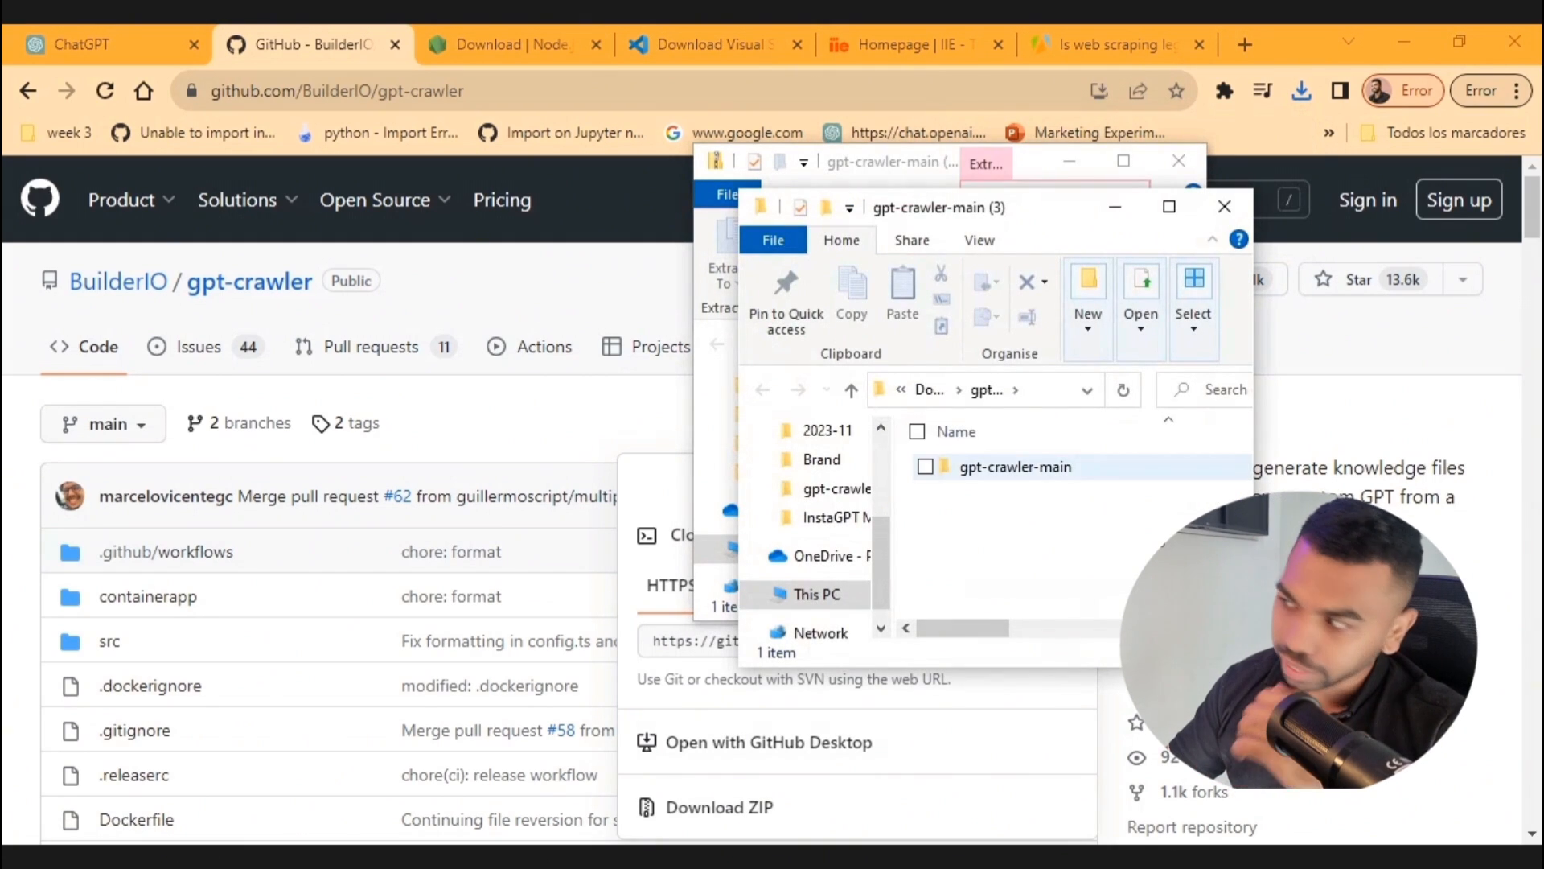
click(977, 458)
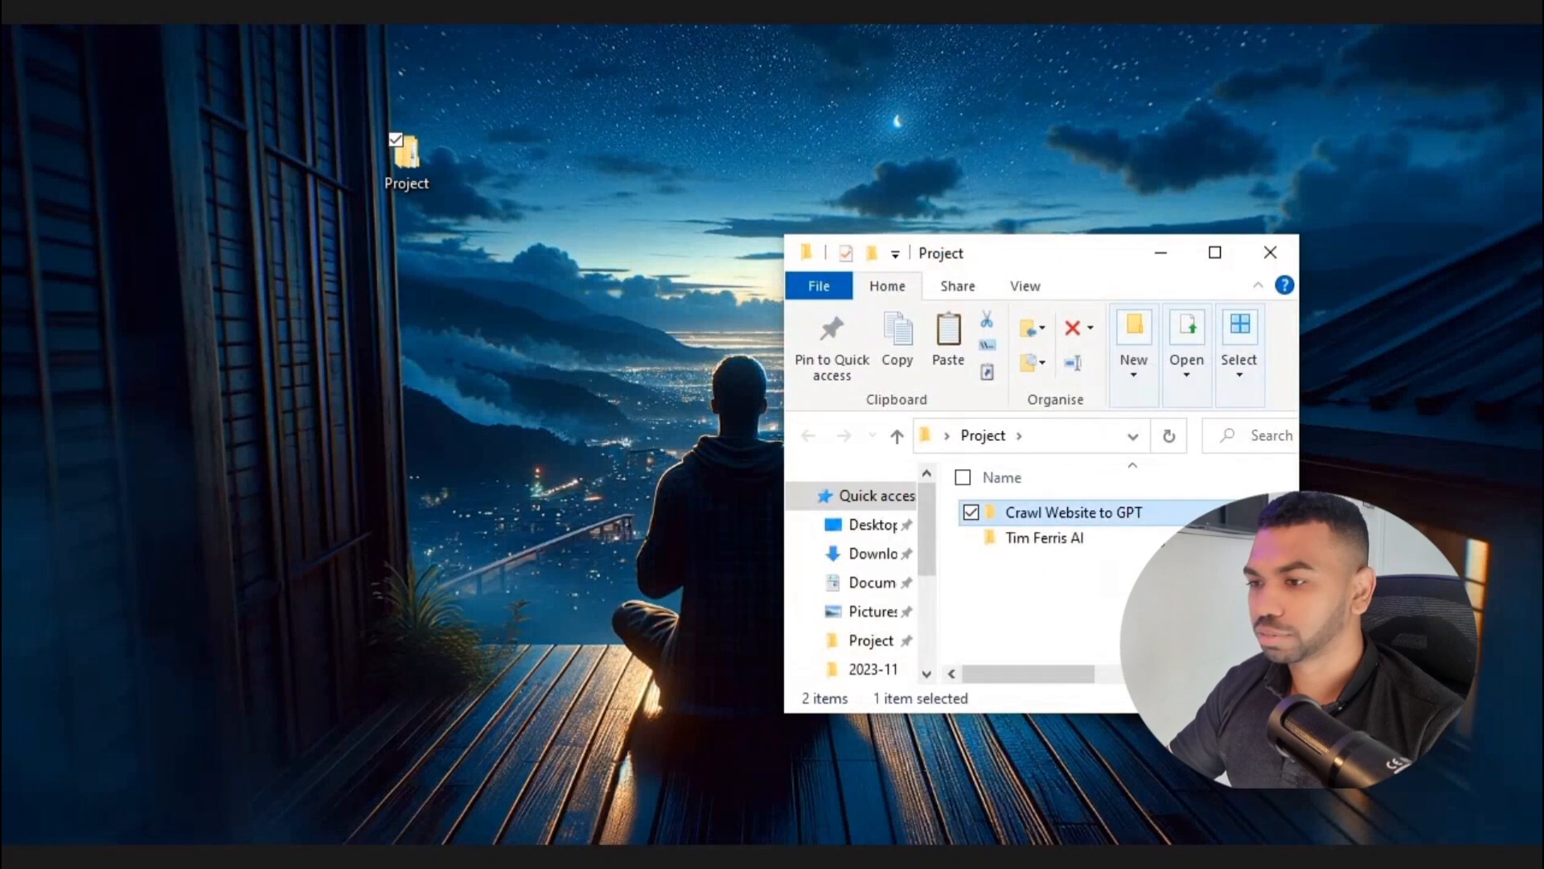
key(Return)
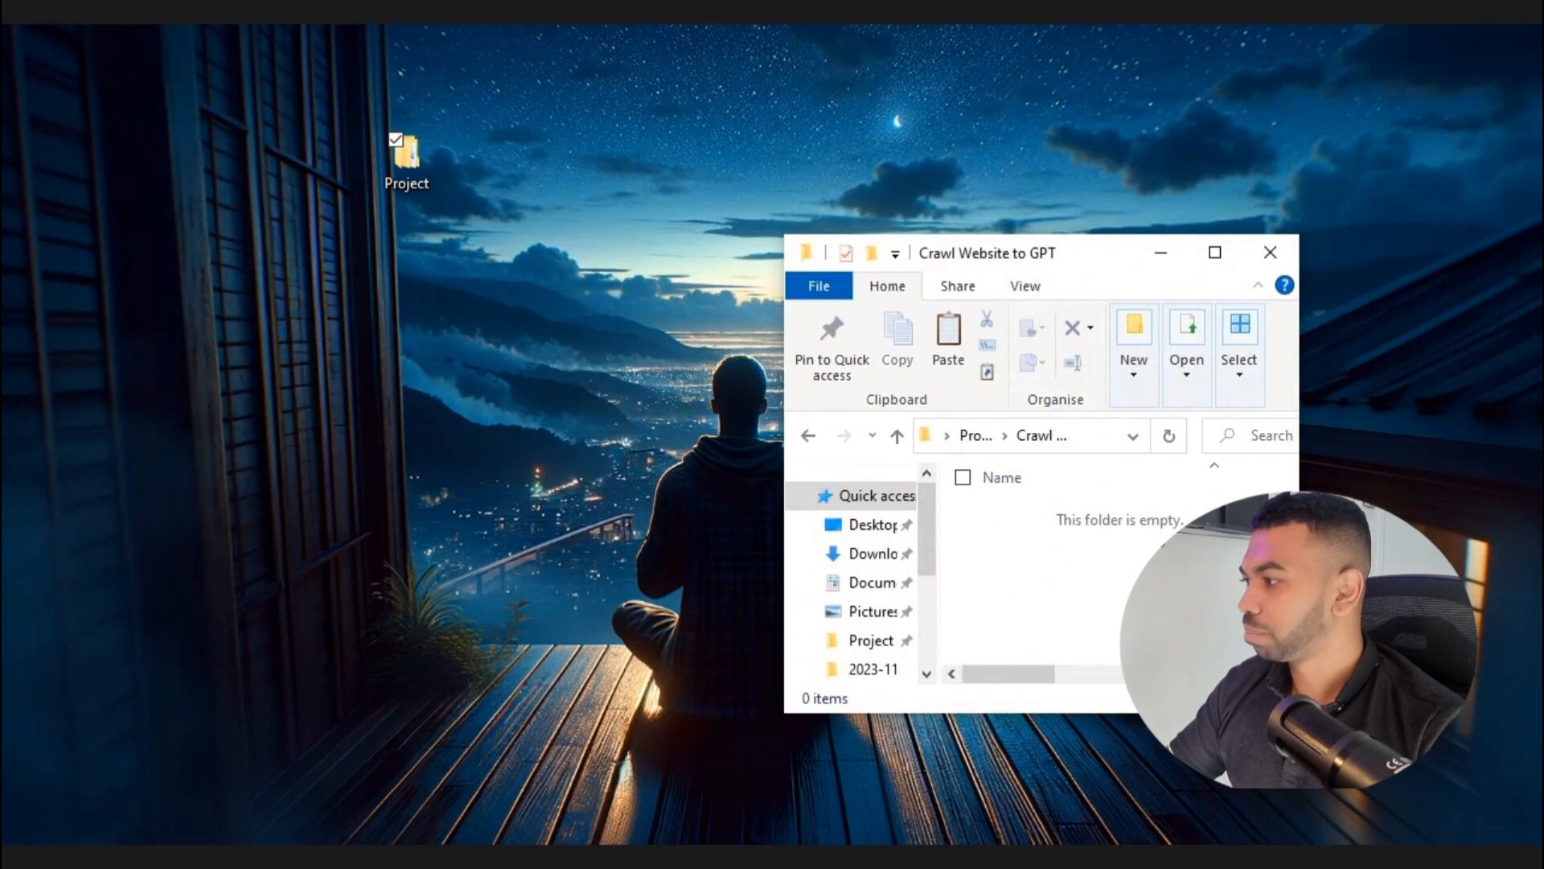
key(ctrl+v)
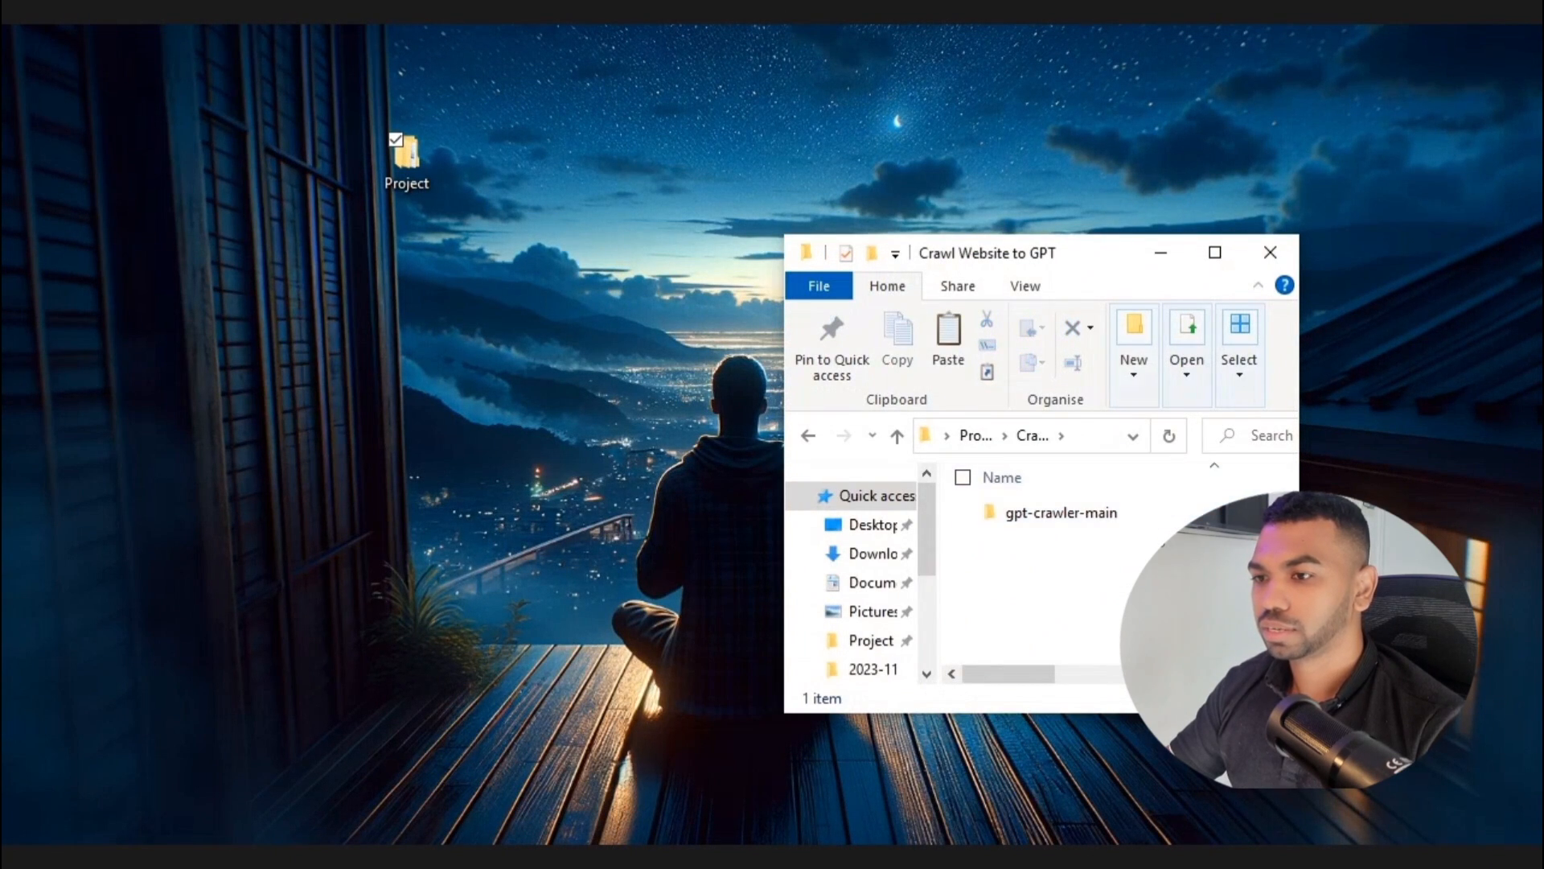
Step: Open the pasted gpt-crawler-main folder in a maximized window and select its full path
click(1214, 253)
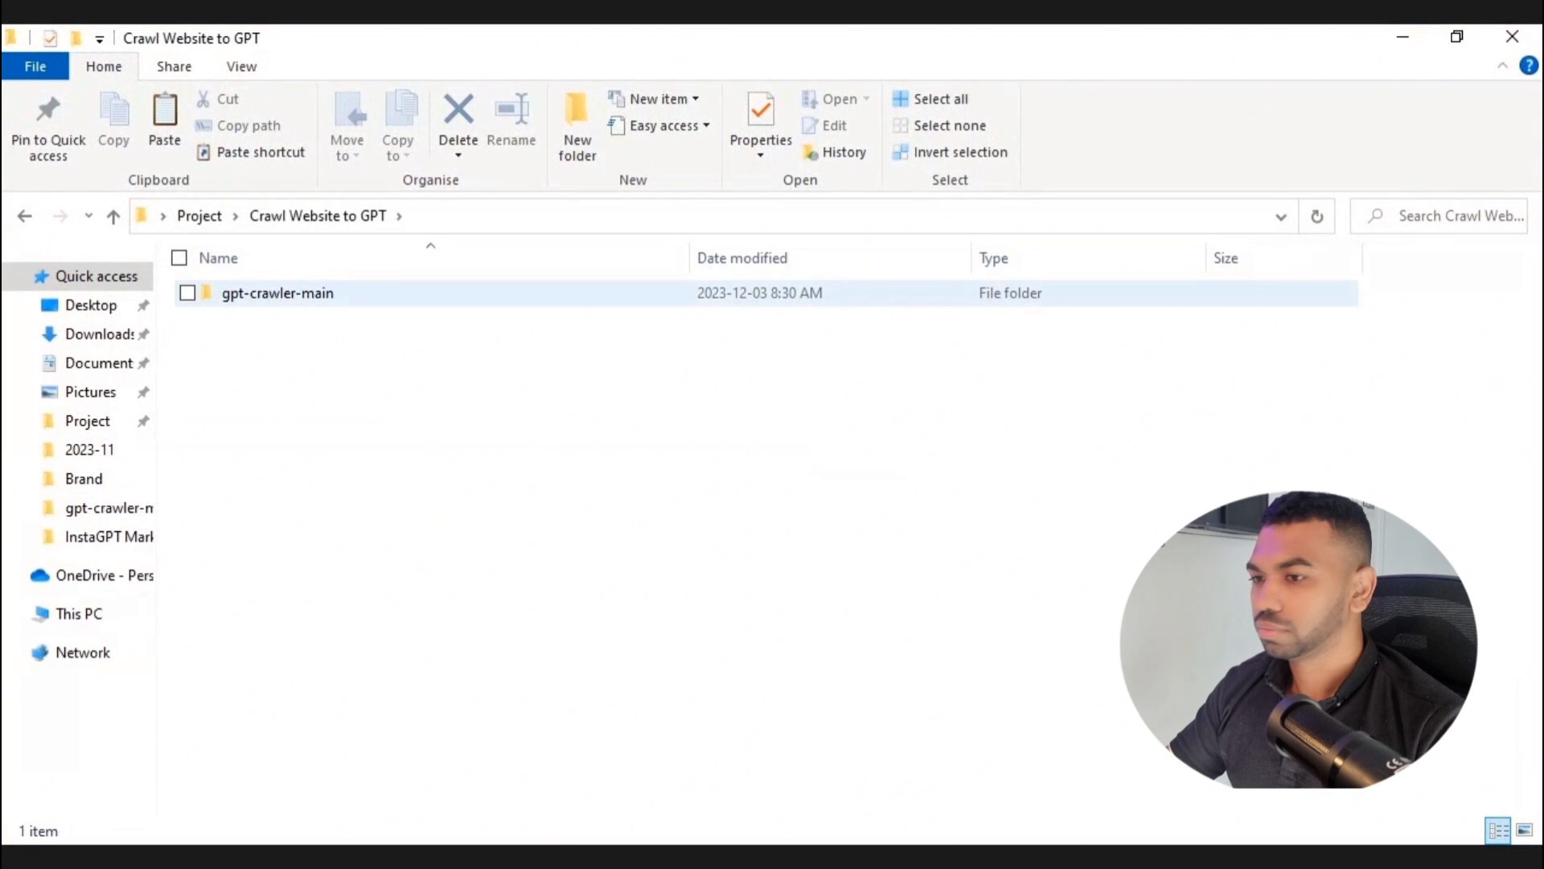
key(Return)
key(alt+d)
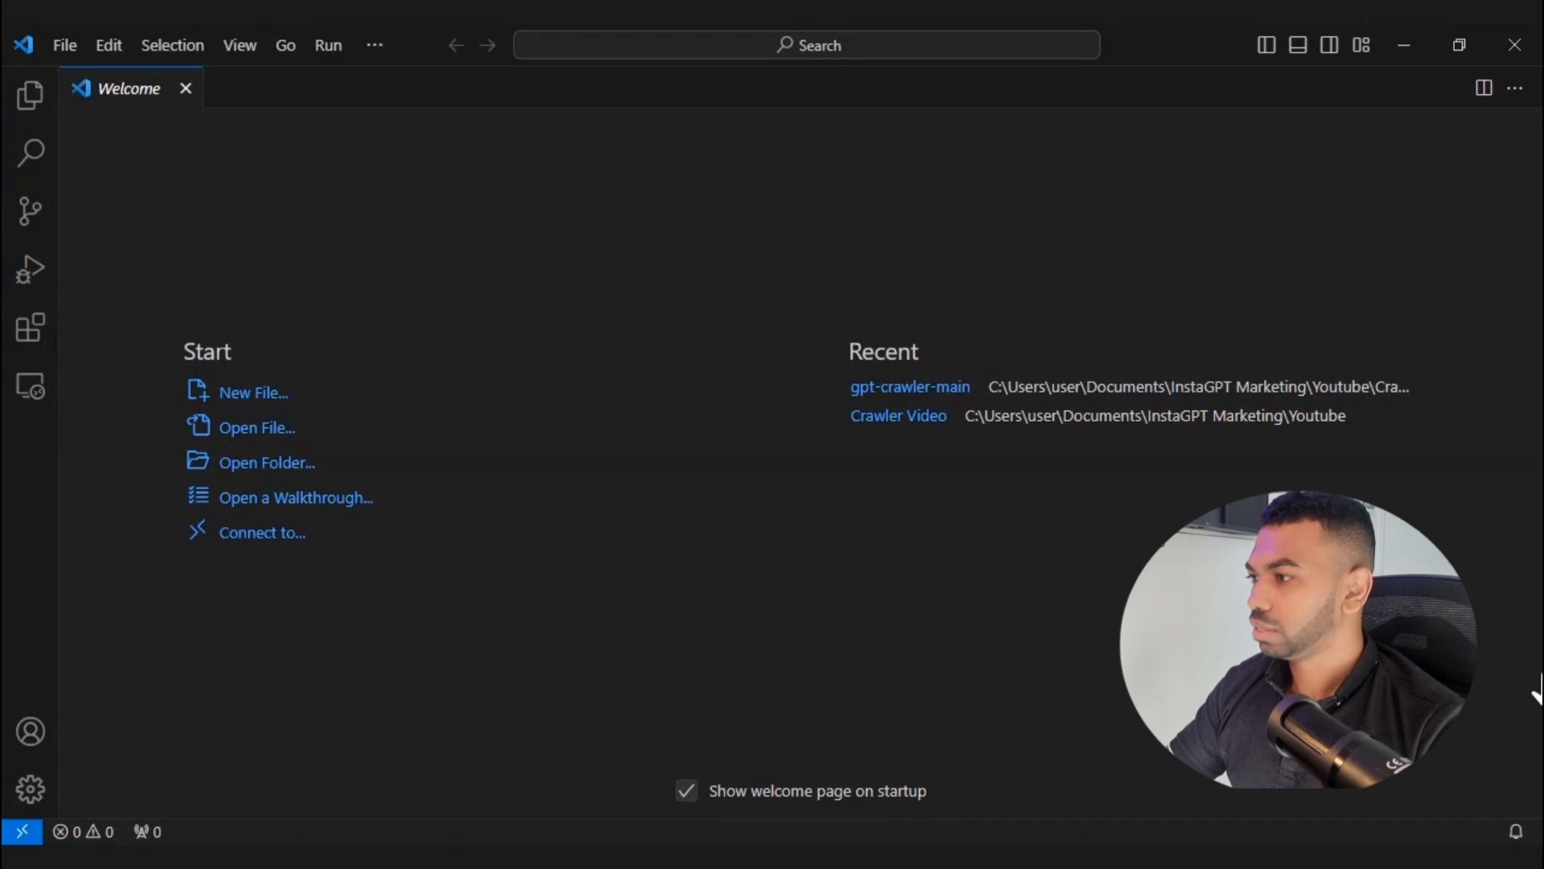
Step: In Visual Studio Code, open the Project\Crawl Website to GPT\gpt-crawler-main folder and trust its authors, including those of the parent folder
key(ctrl+k)
key(ctrl+o)
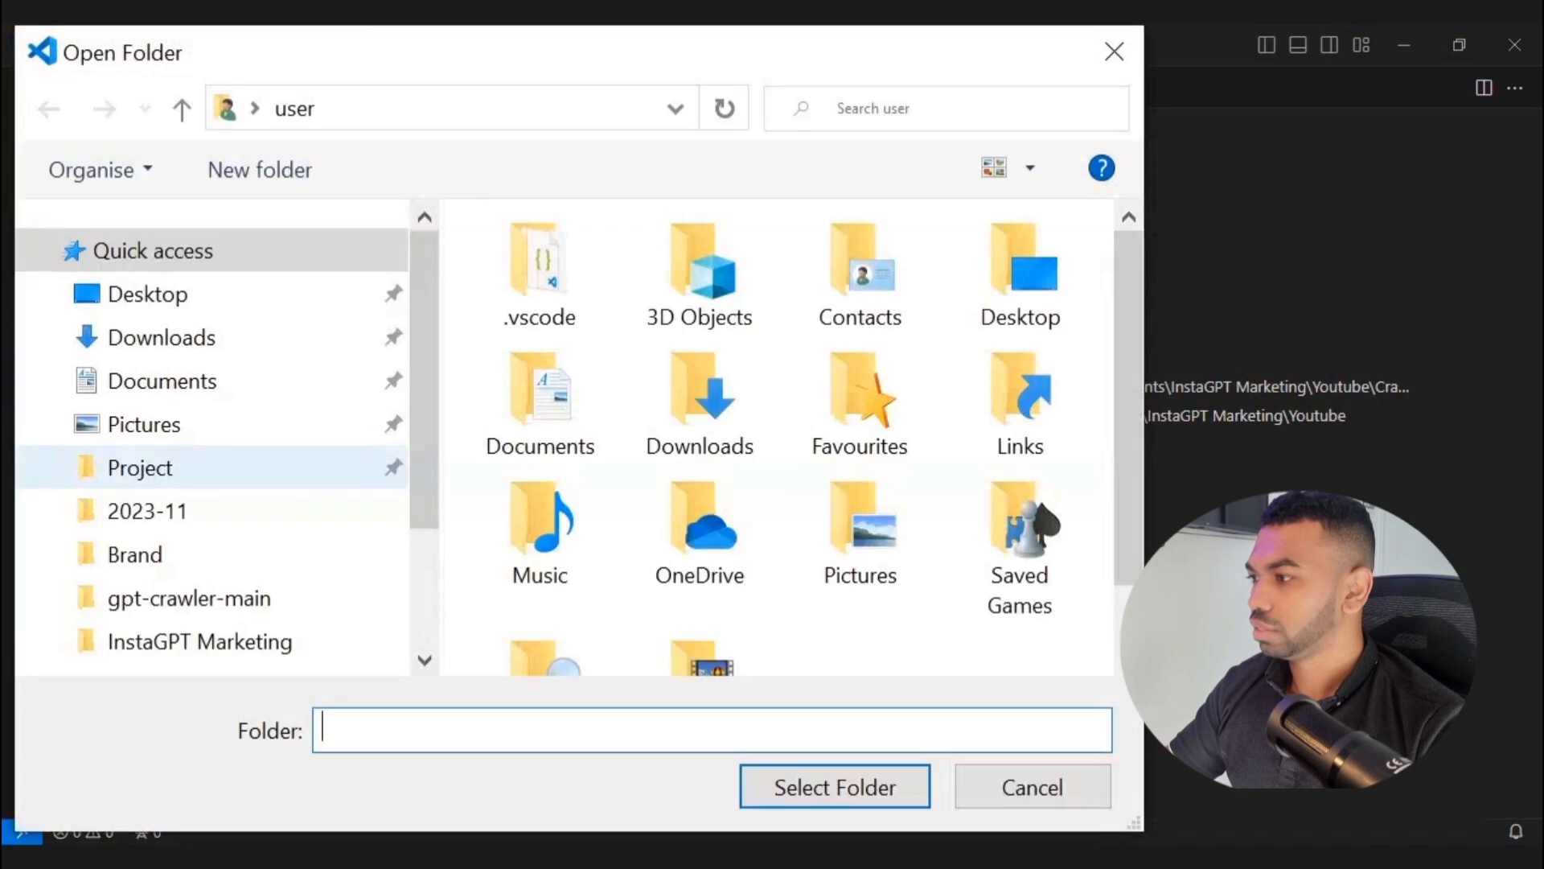
key(alt+d)
text(ct\Crawl Website to GPT\gpt-crawler-main)
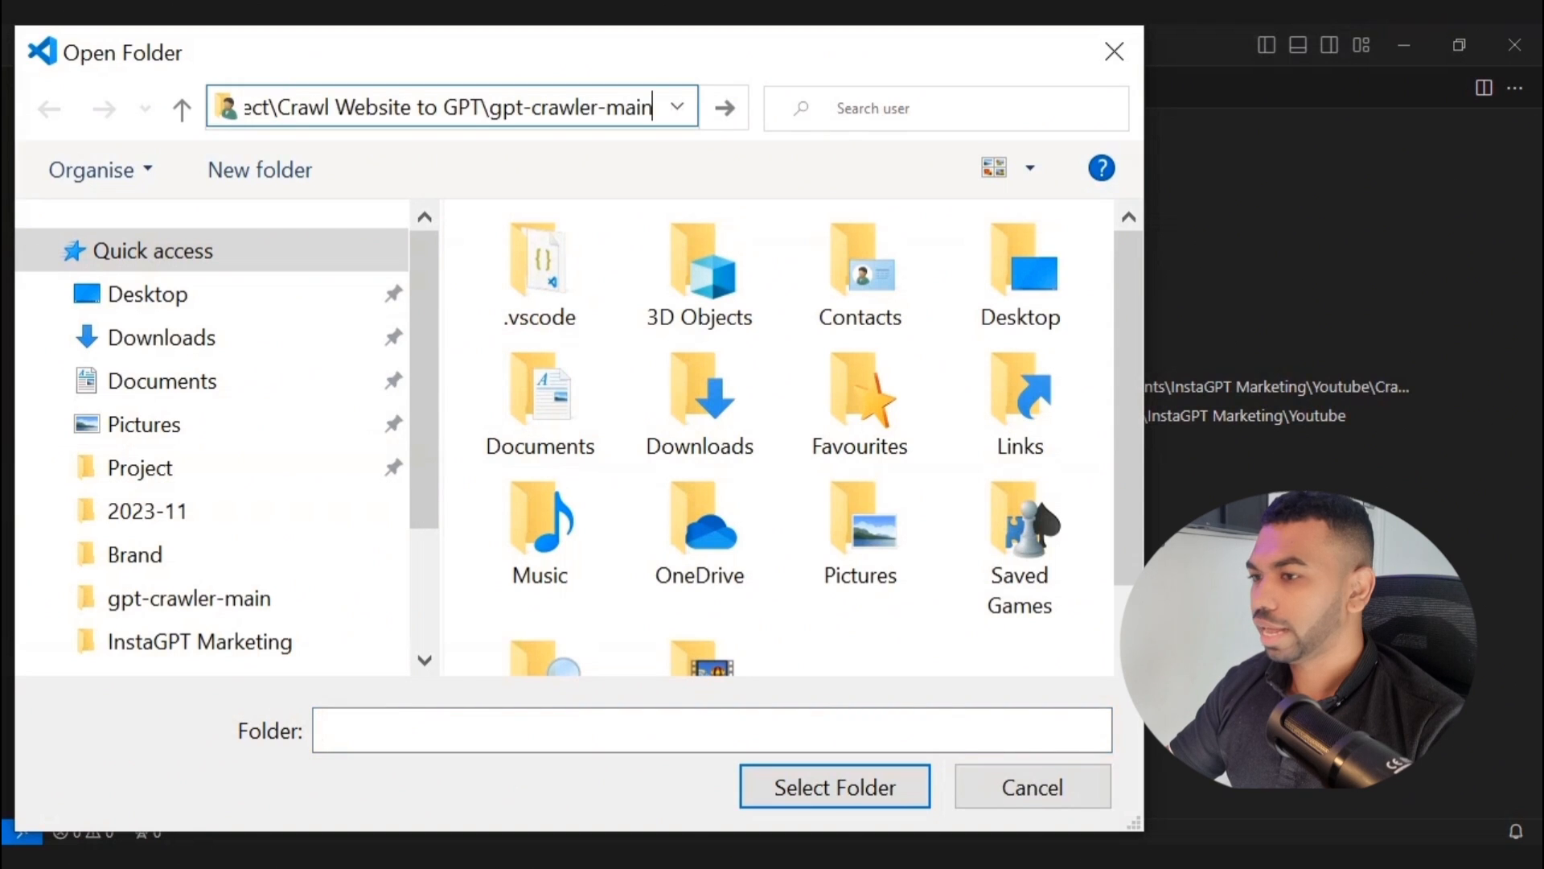
key(Return)
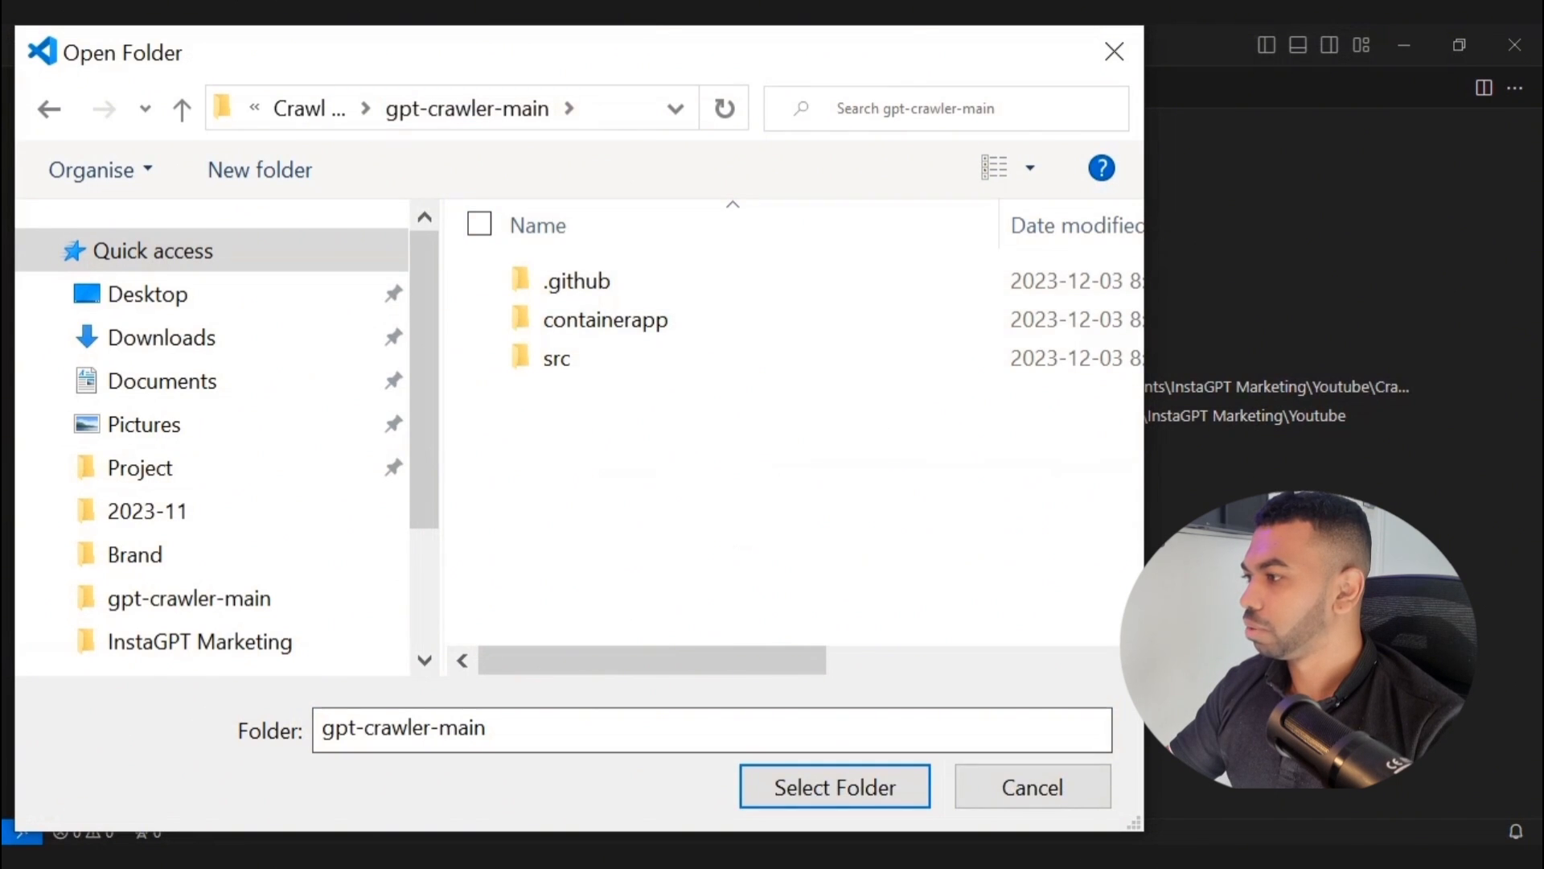
click(835, 786)
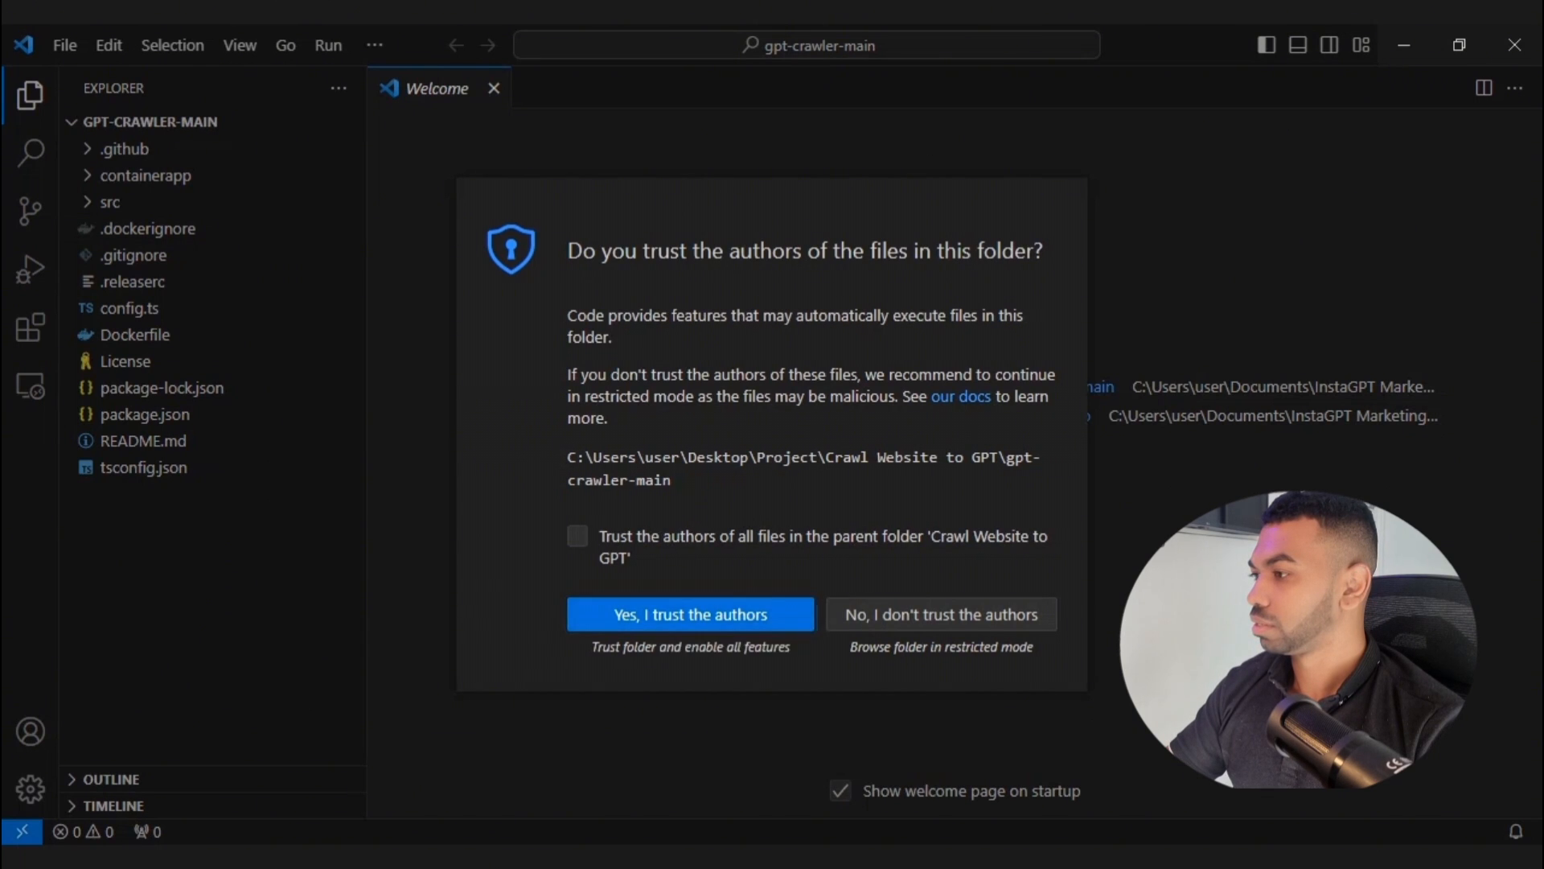
click(578, 535)
click(691, 615)
Step: Open an integrated terminal for the gpt-crawler-main folder
click(328, 45)
mouse_move(285, 45)
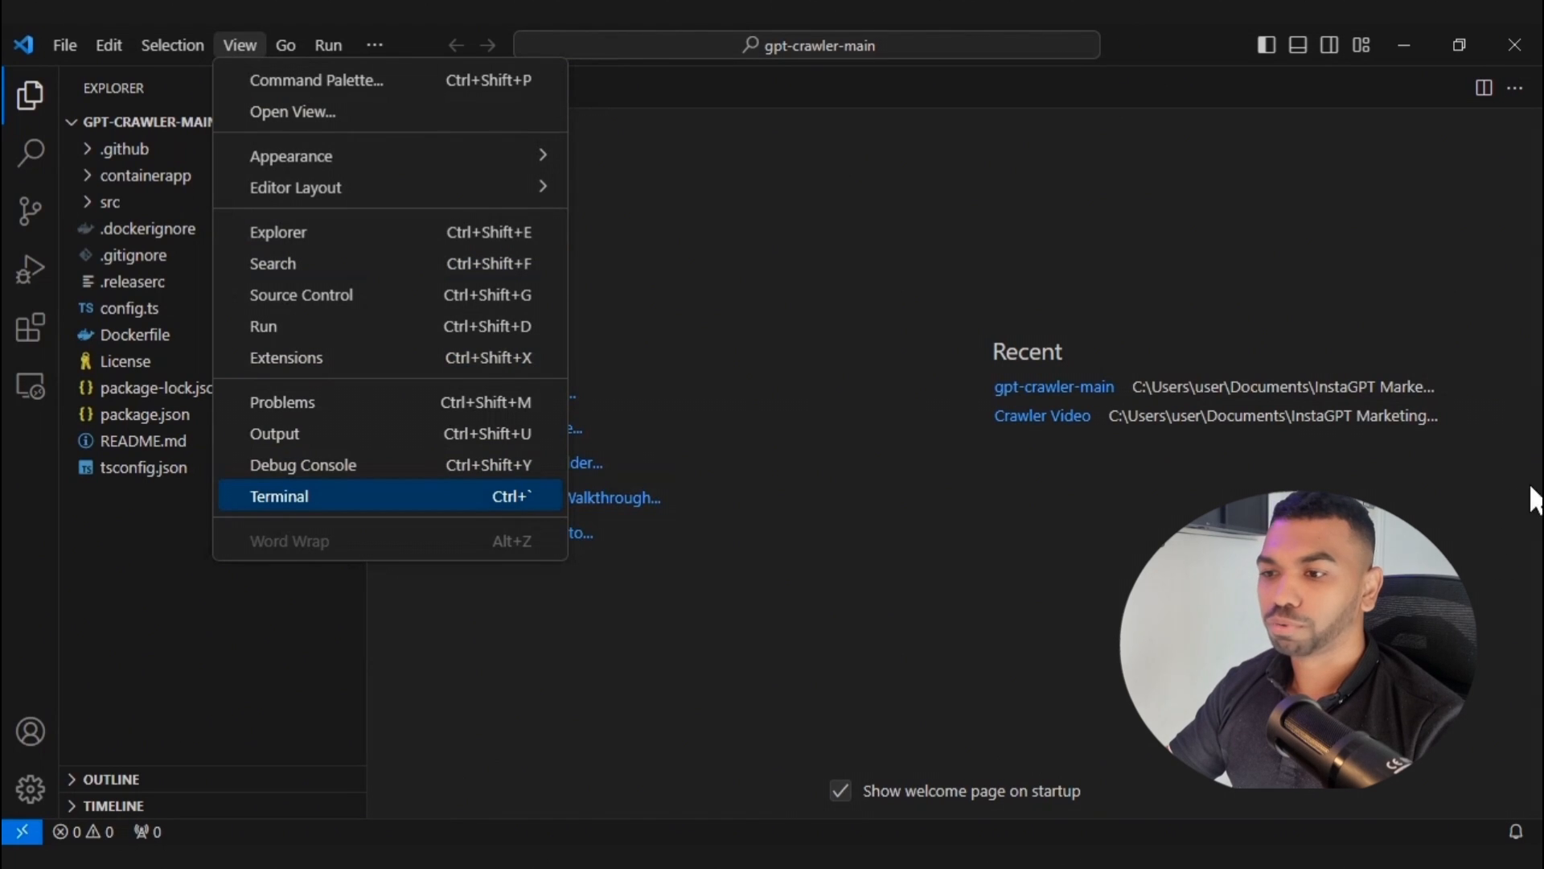
key(Return)
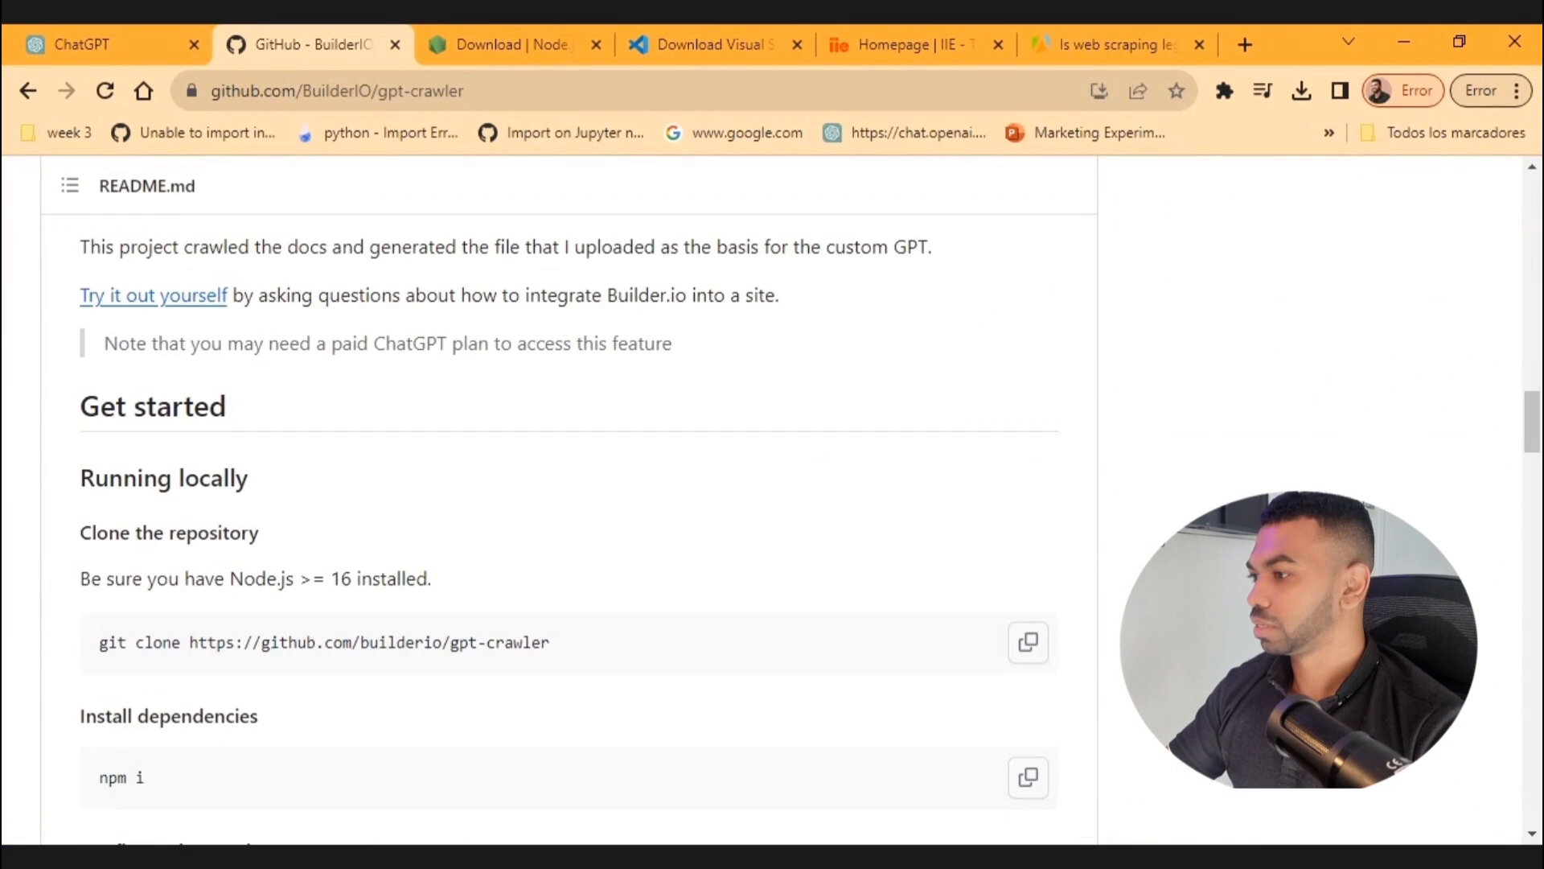
Step: Copy the npm i command from the README's Install dependencies section on GitHub and run it in the Visual Studio Code terminal
scroll(563, 499, down, 5)
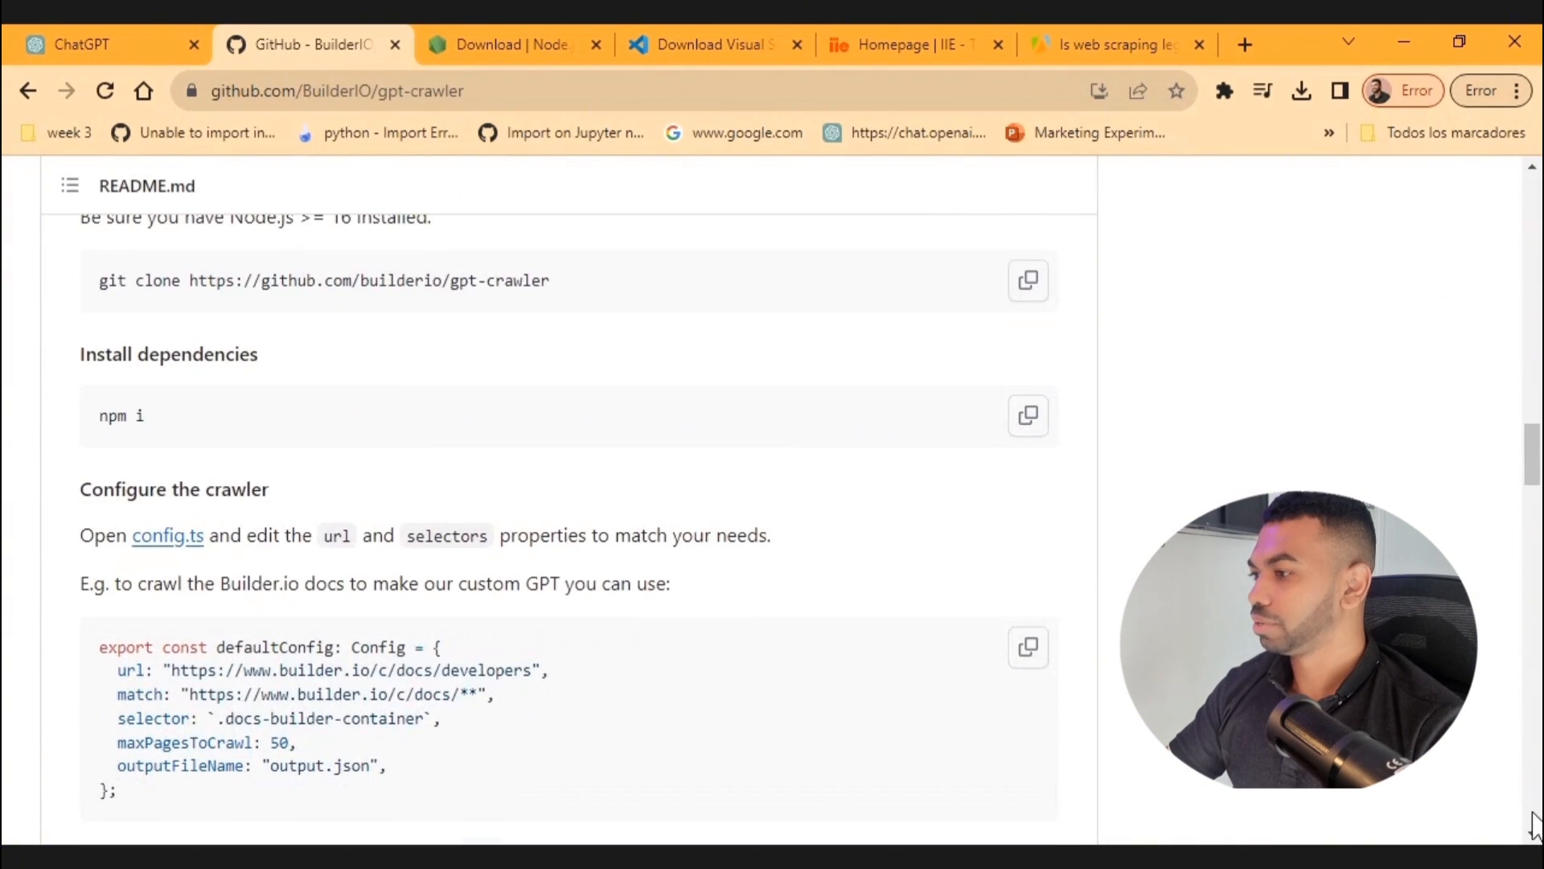
triple_click(122, 415)
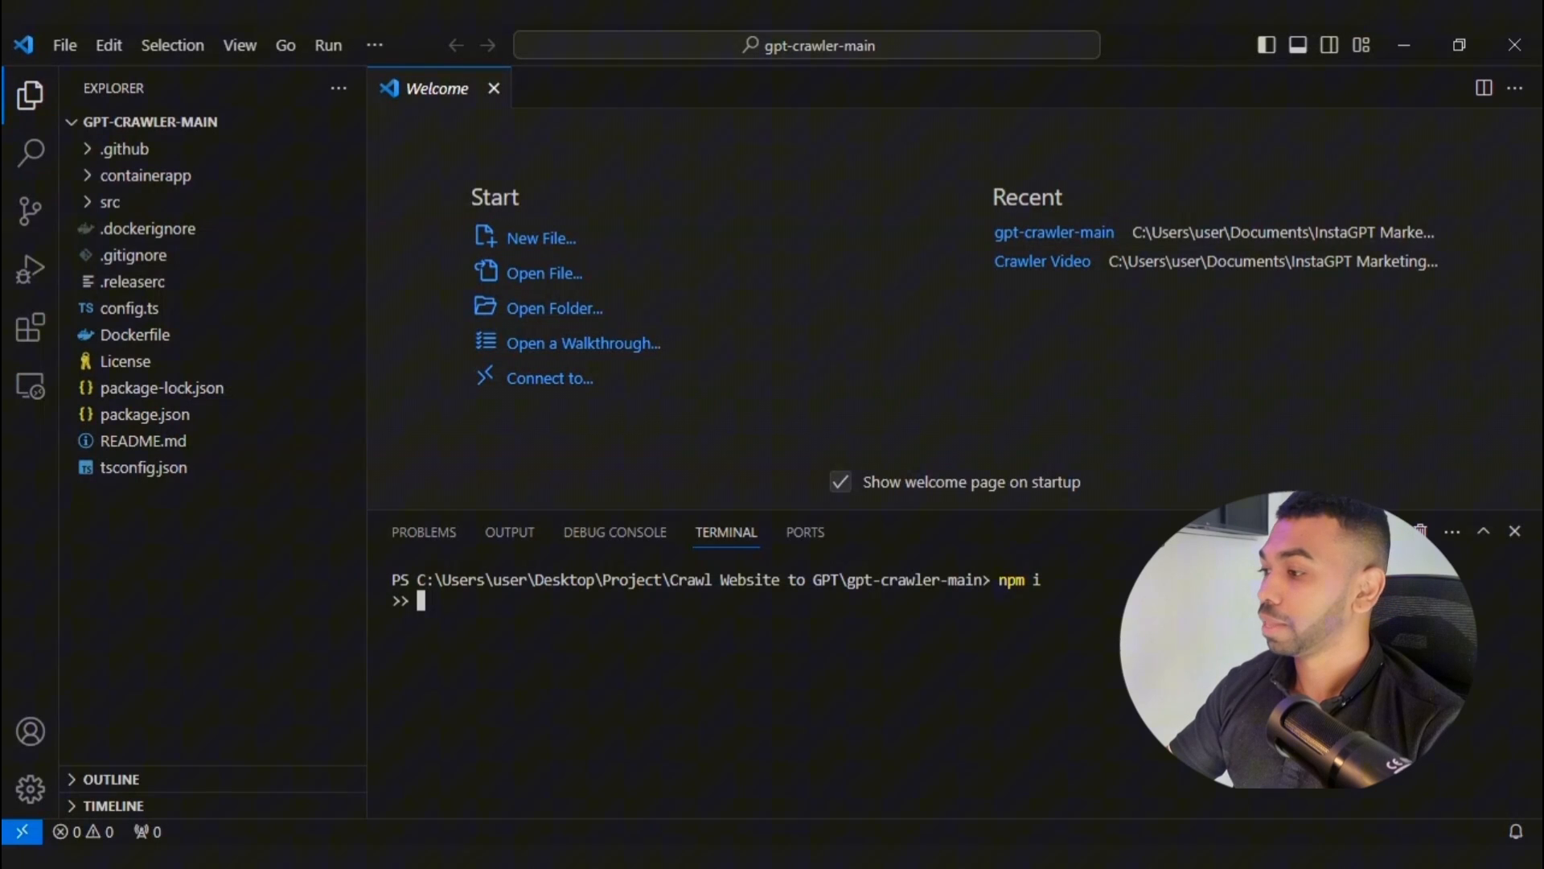
key(Return)
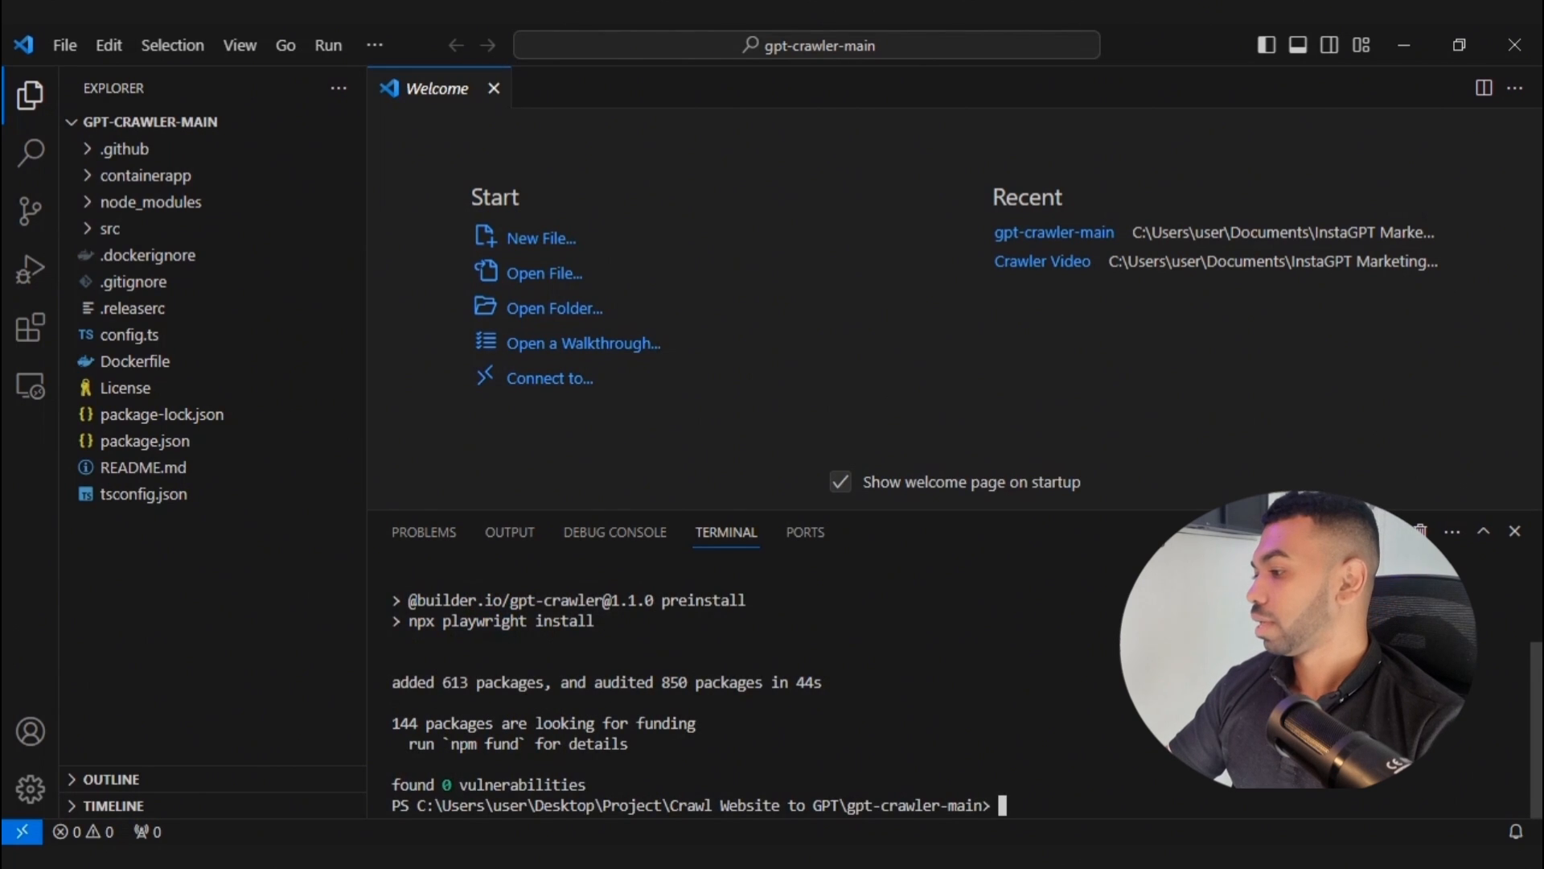
Step: Check the task list in Sublime Text and open tsconfig.json in Visual Studio Code
key(alt+Tab)
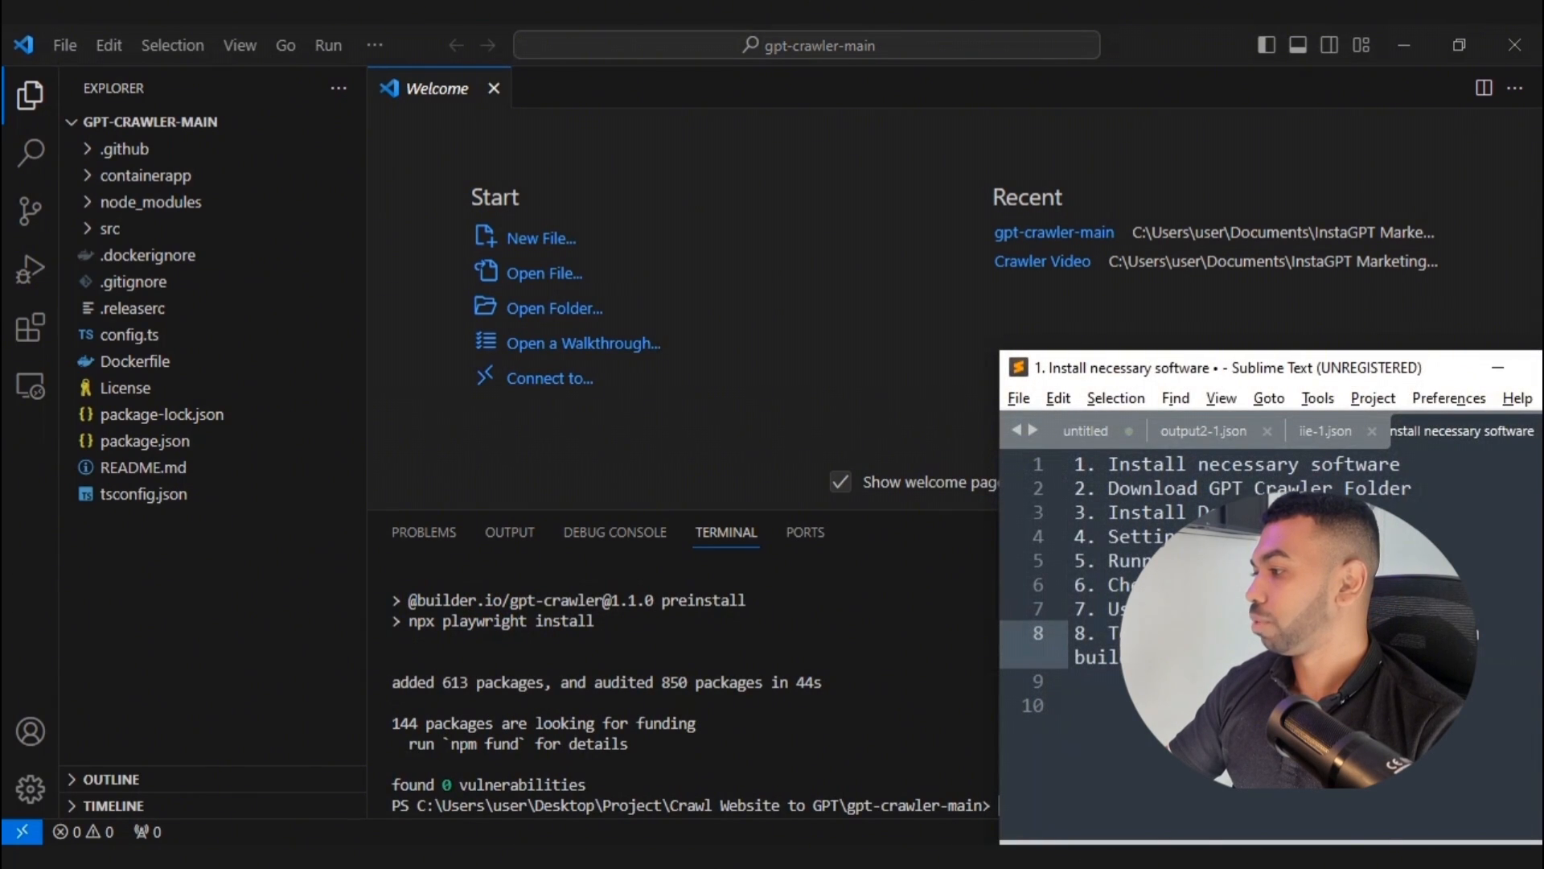
key(alt+Tab)
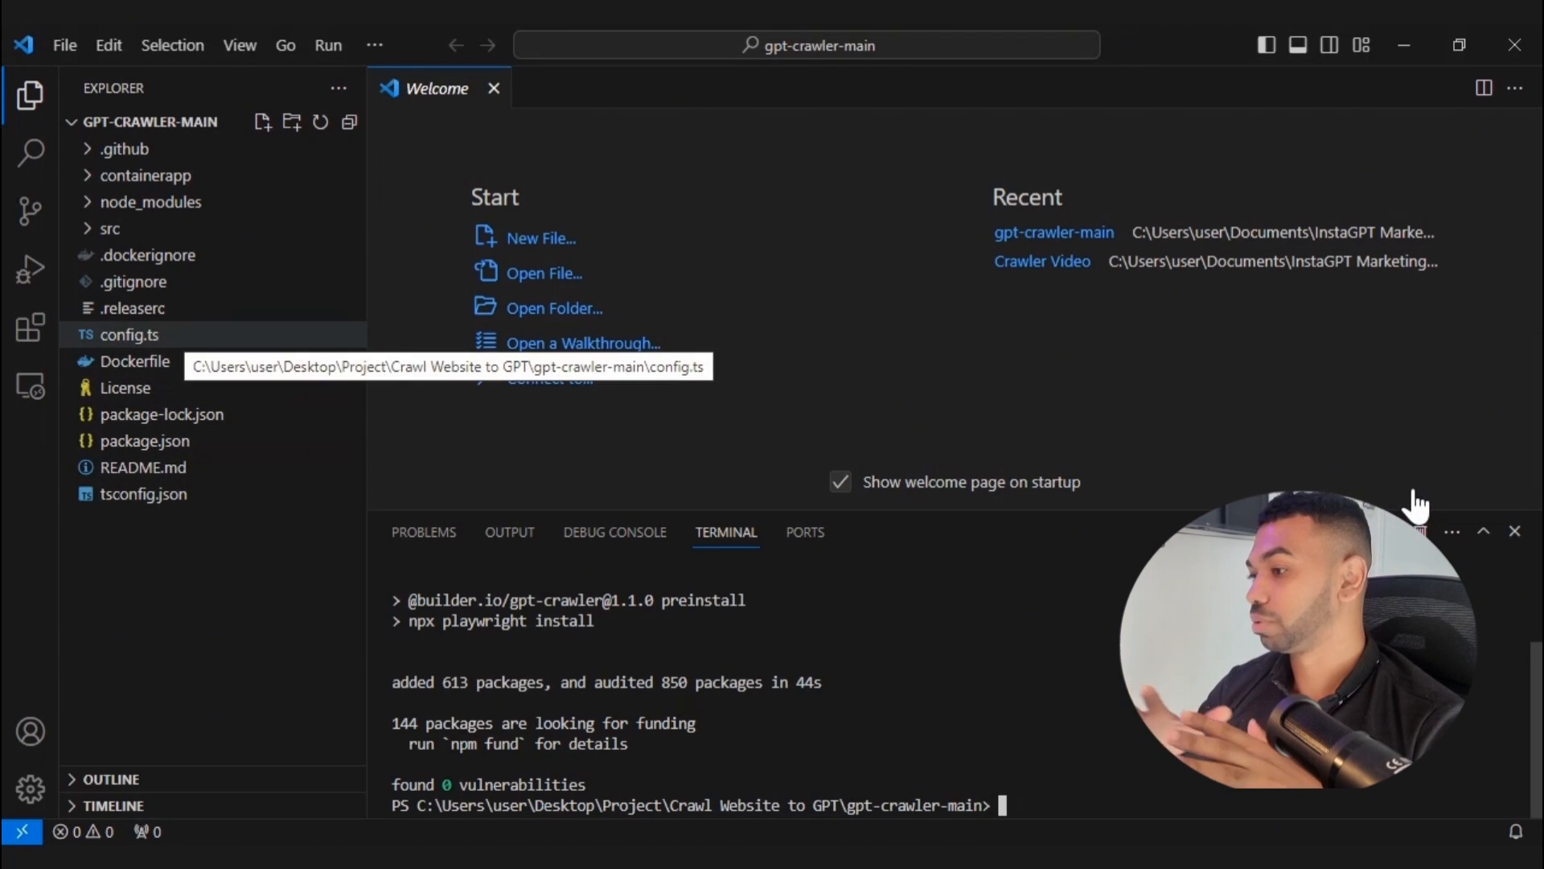
click(164, 494)
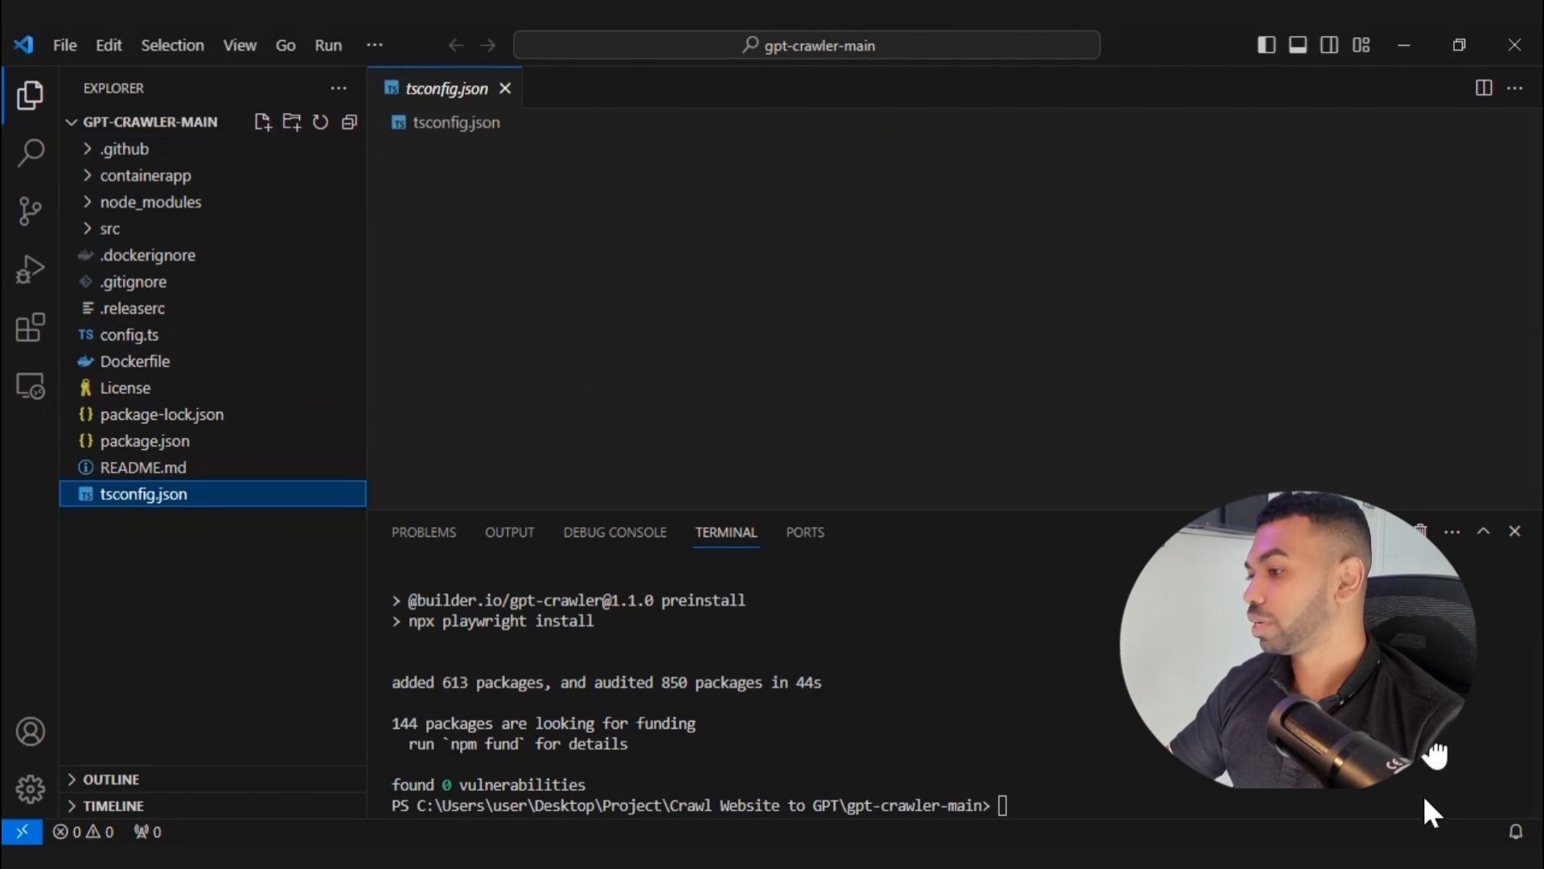
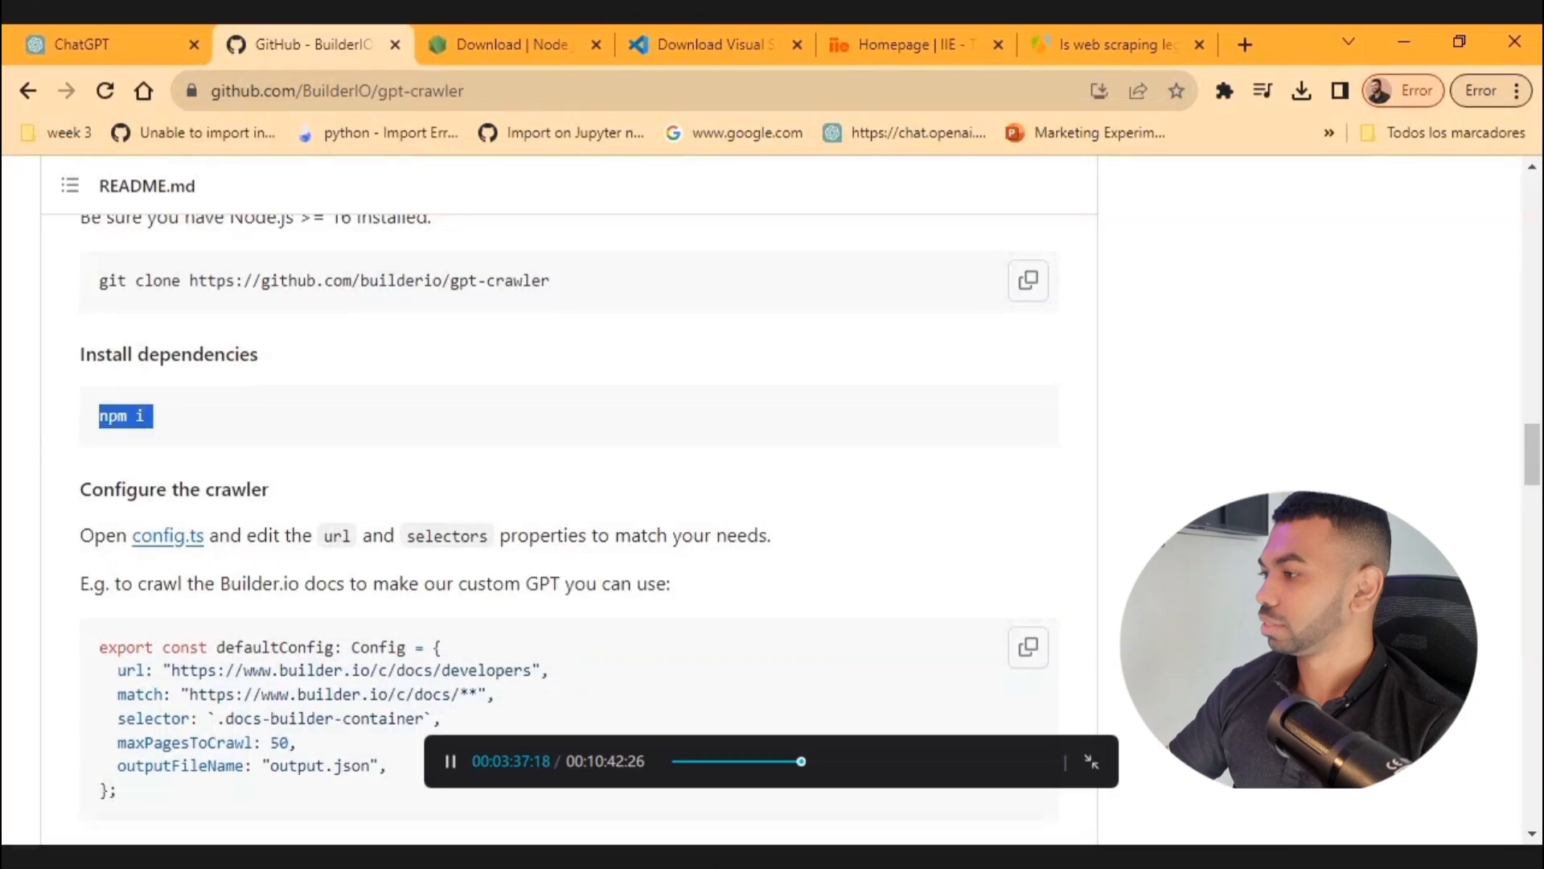
Step: Look up the crawler run instructions in the GitHub README and run npm start in the Visual Studio Code terminal
scroll(563, 483, down, 8)
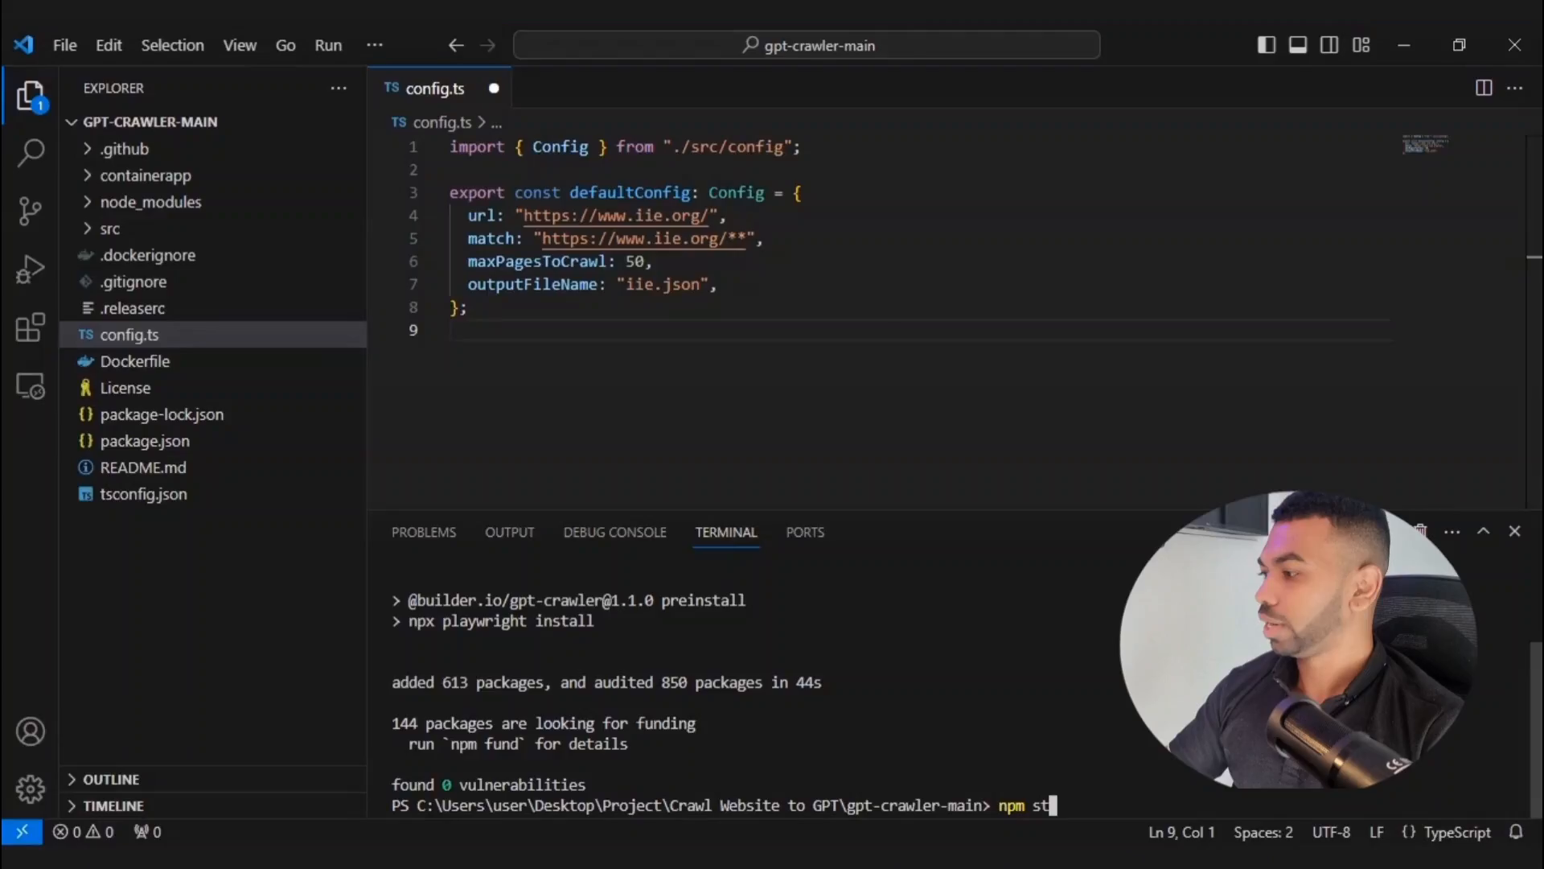
text(art)
key(Return)
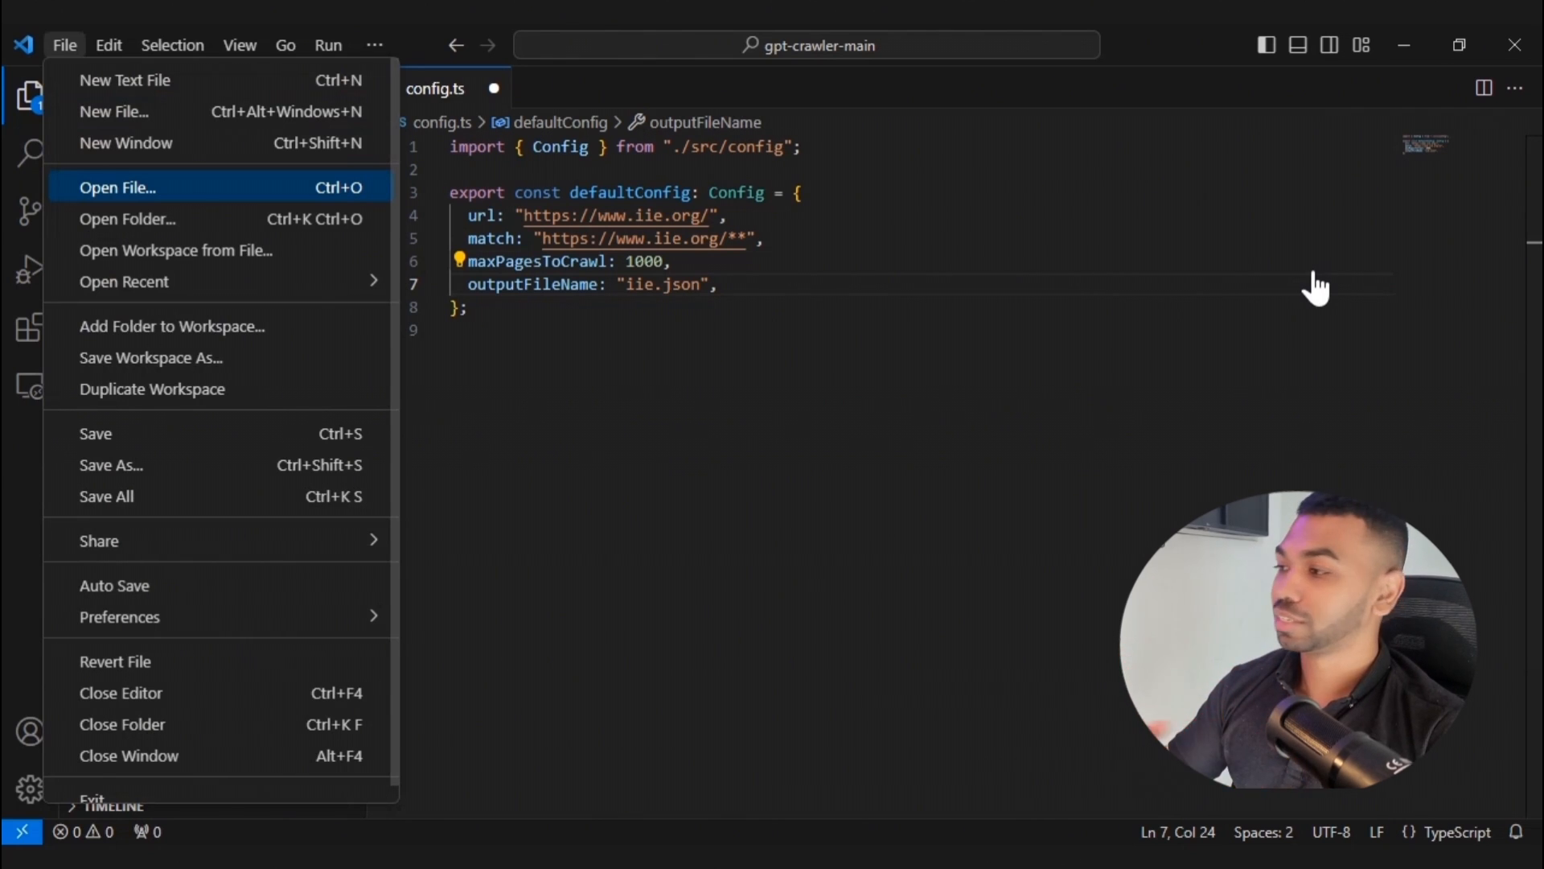
Step: Save config.ts and open an integrated terminal for the gpt-crawler-main project
key(Down)
key(Down)
key(Down)
key(Down)
key(Down)
key(Down)
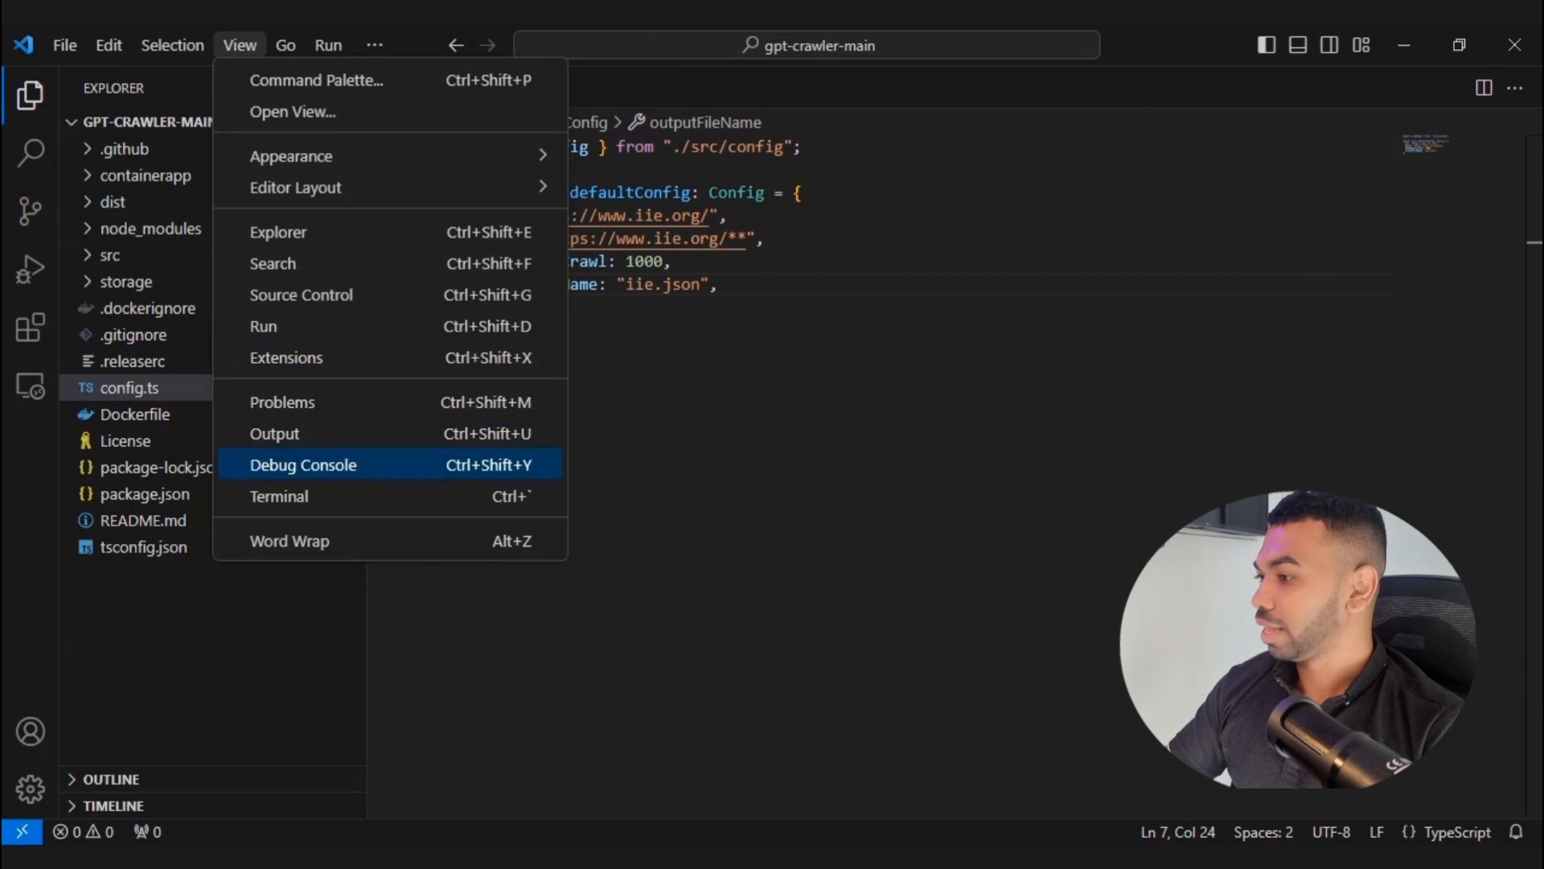
key(Down)
key(Return)
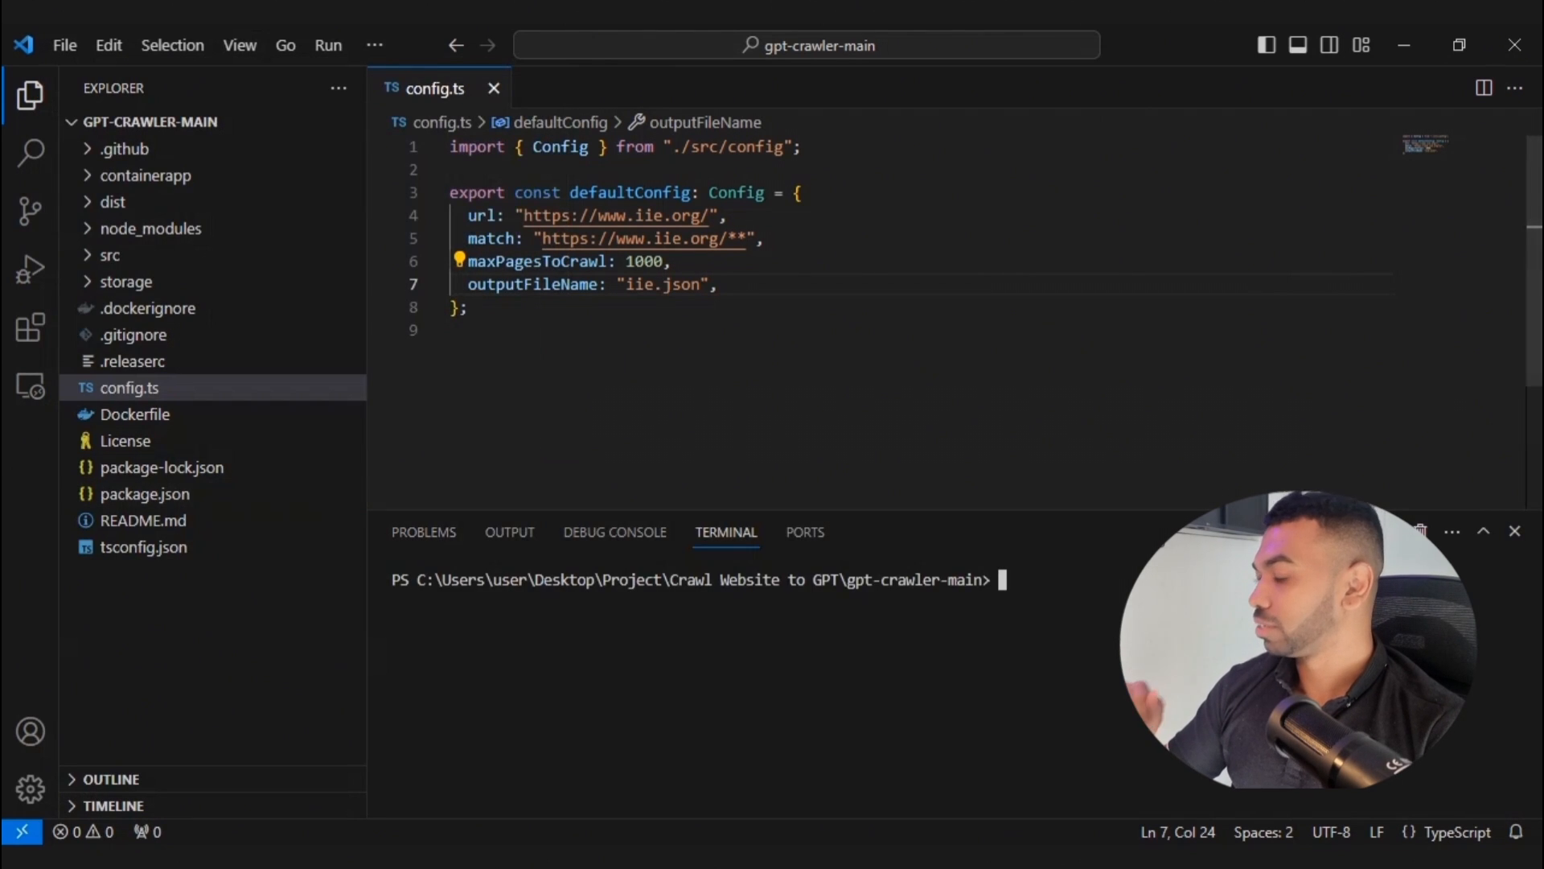
Step: Run npm start in the terminal to launch the crawl
text(npm s)
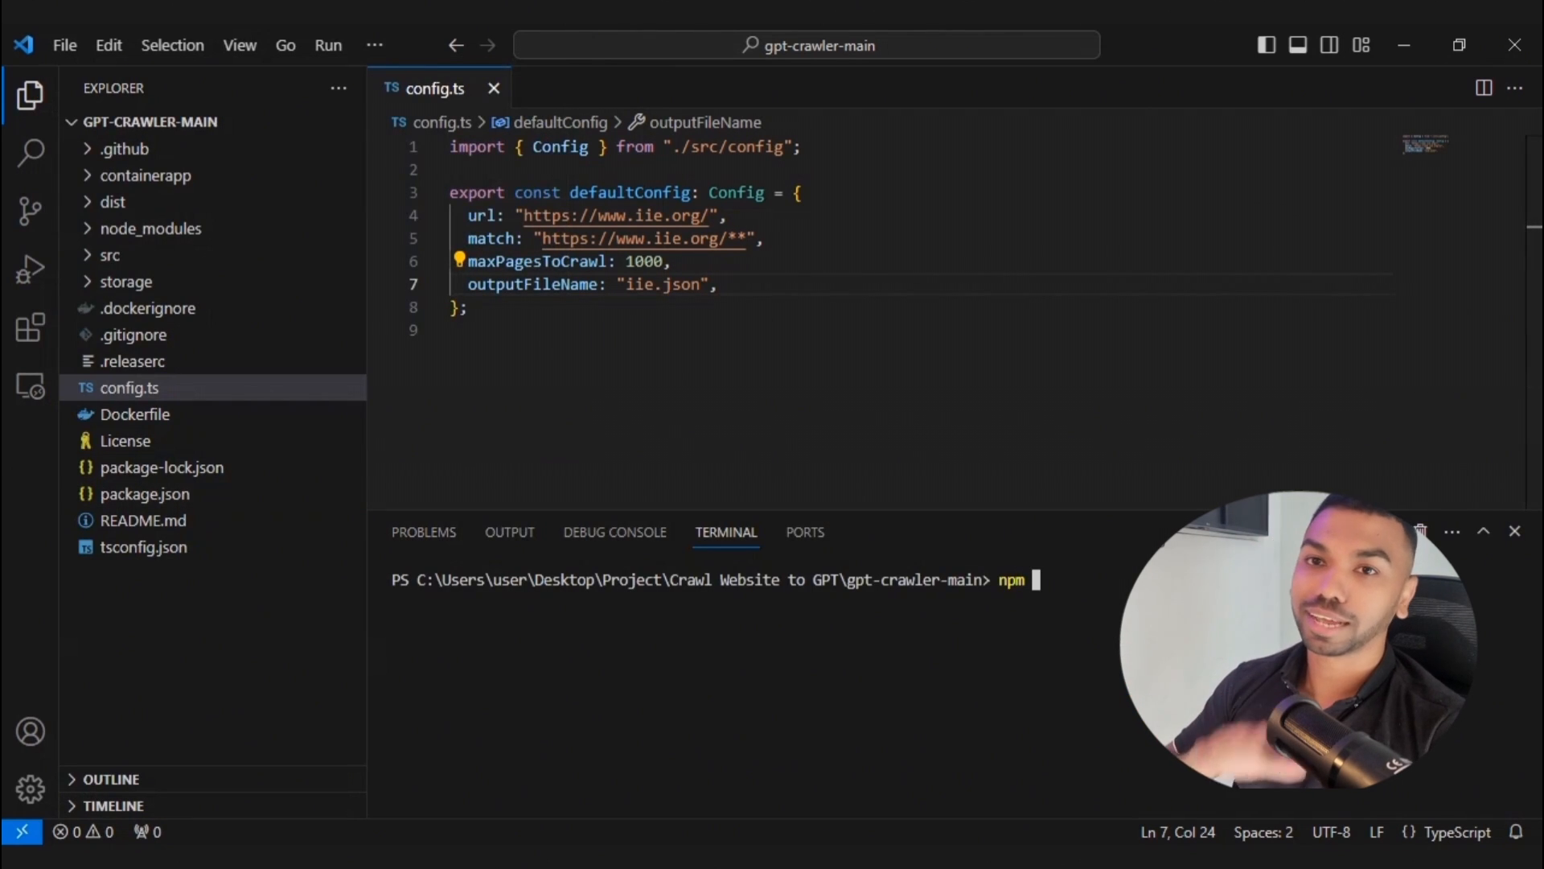
text(tart)
key(Return)
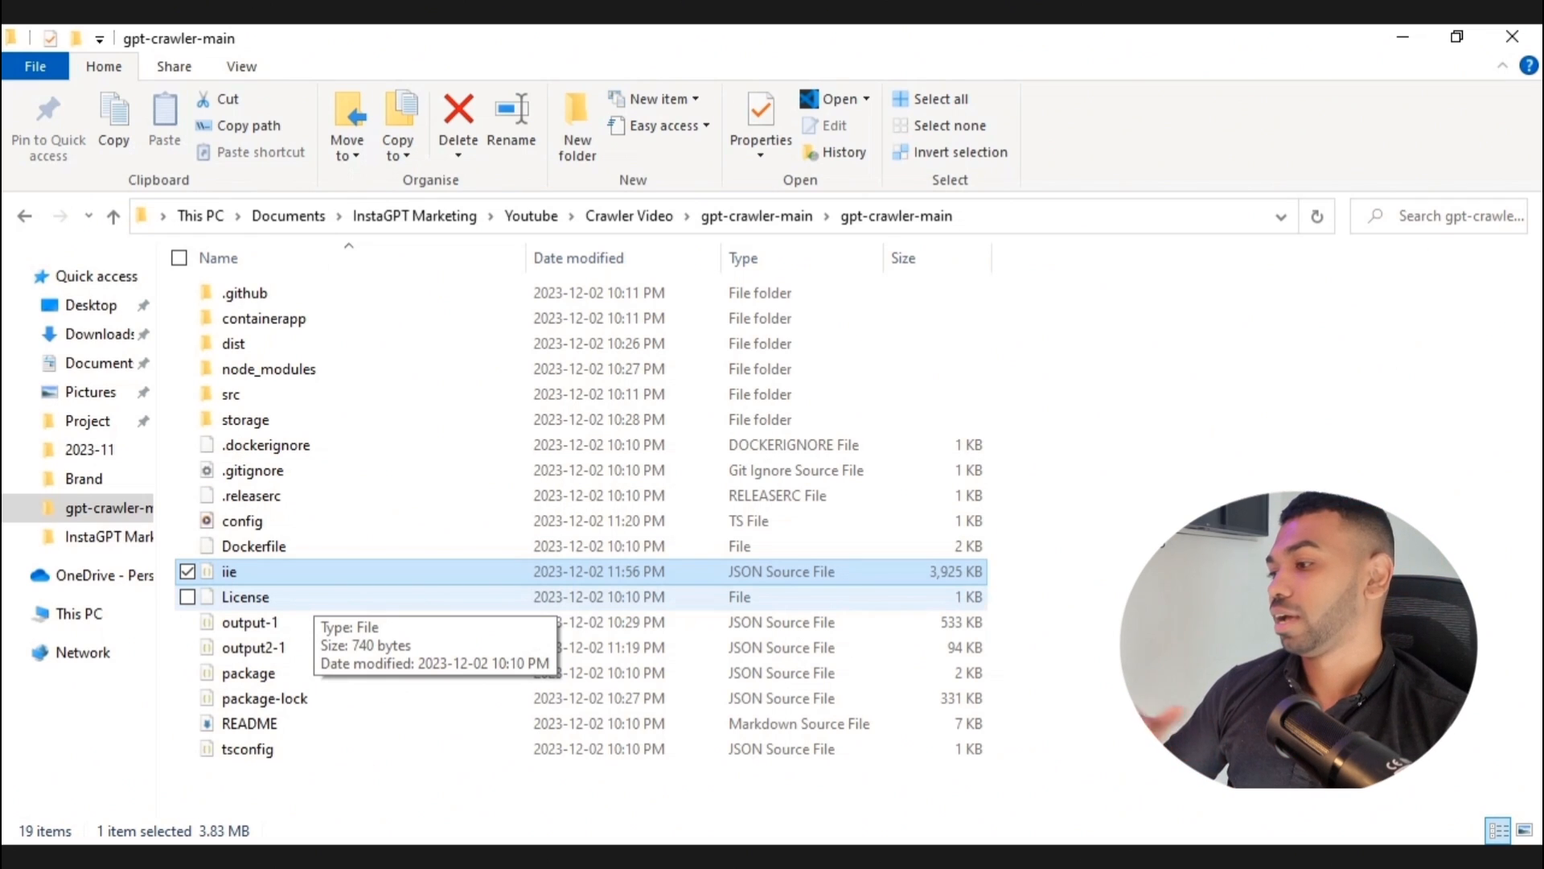
Step: Switch to Sublime Text and examine the crawled page titles, URLs and html content throughout iie.json
key(alt+Tab)
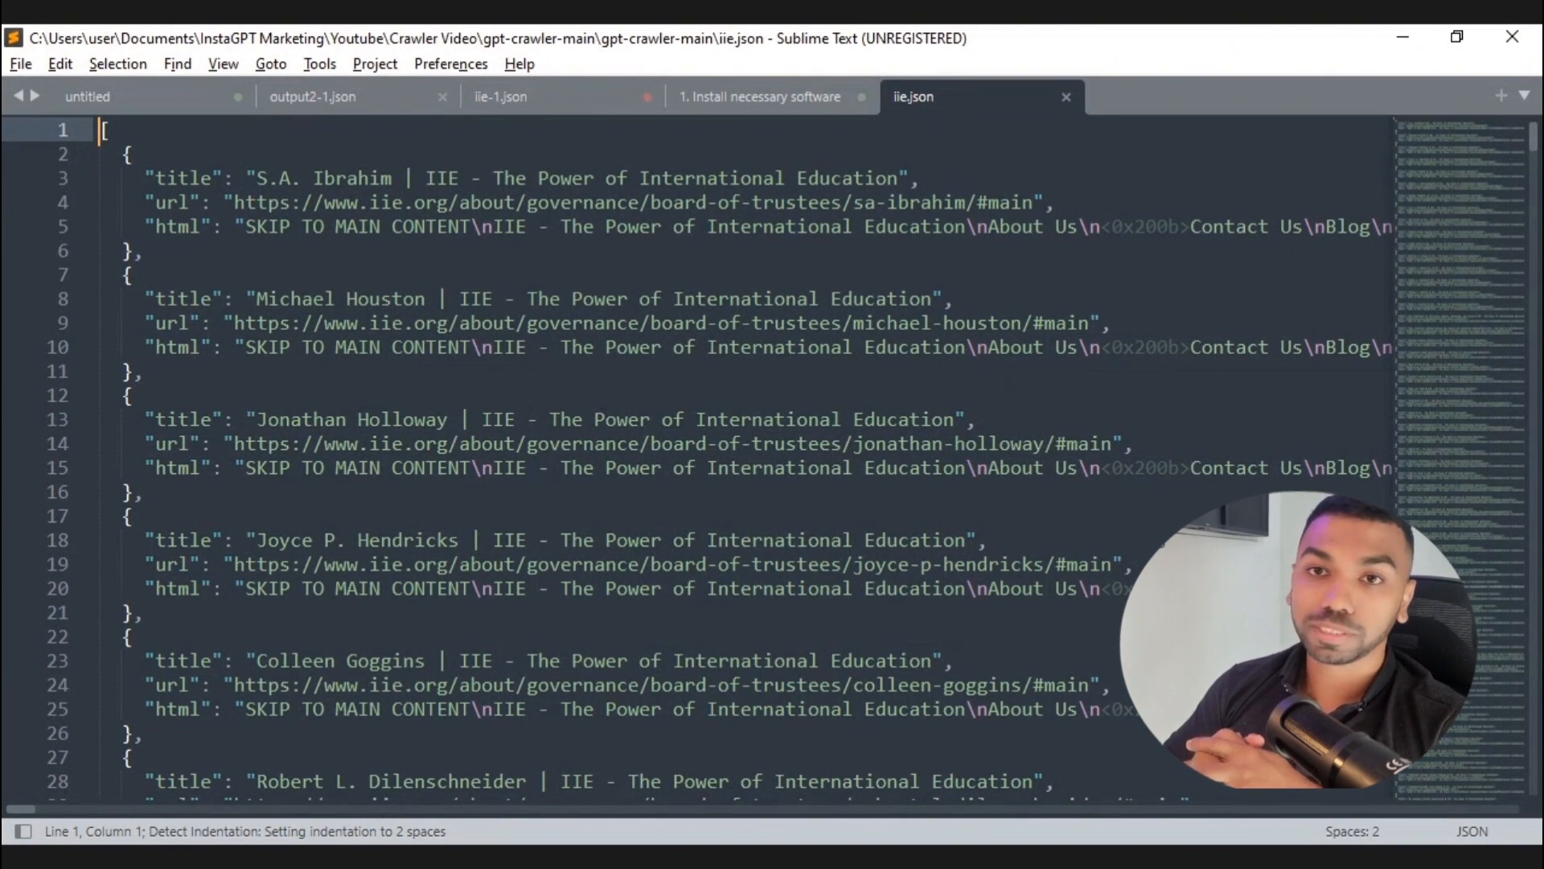
scroll(763, 459, down, 20)
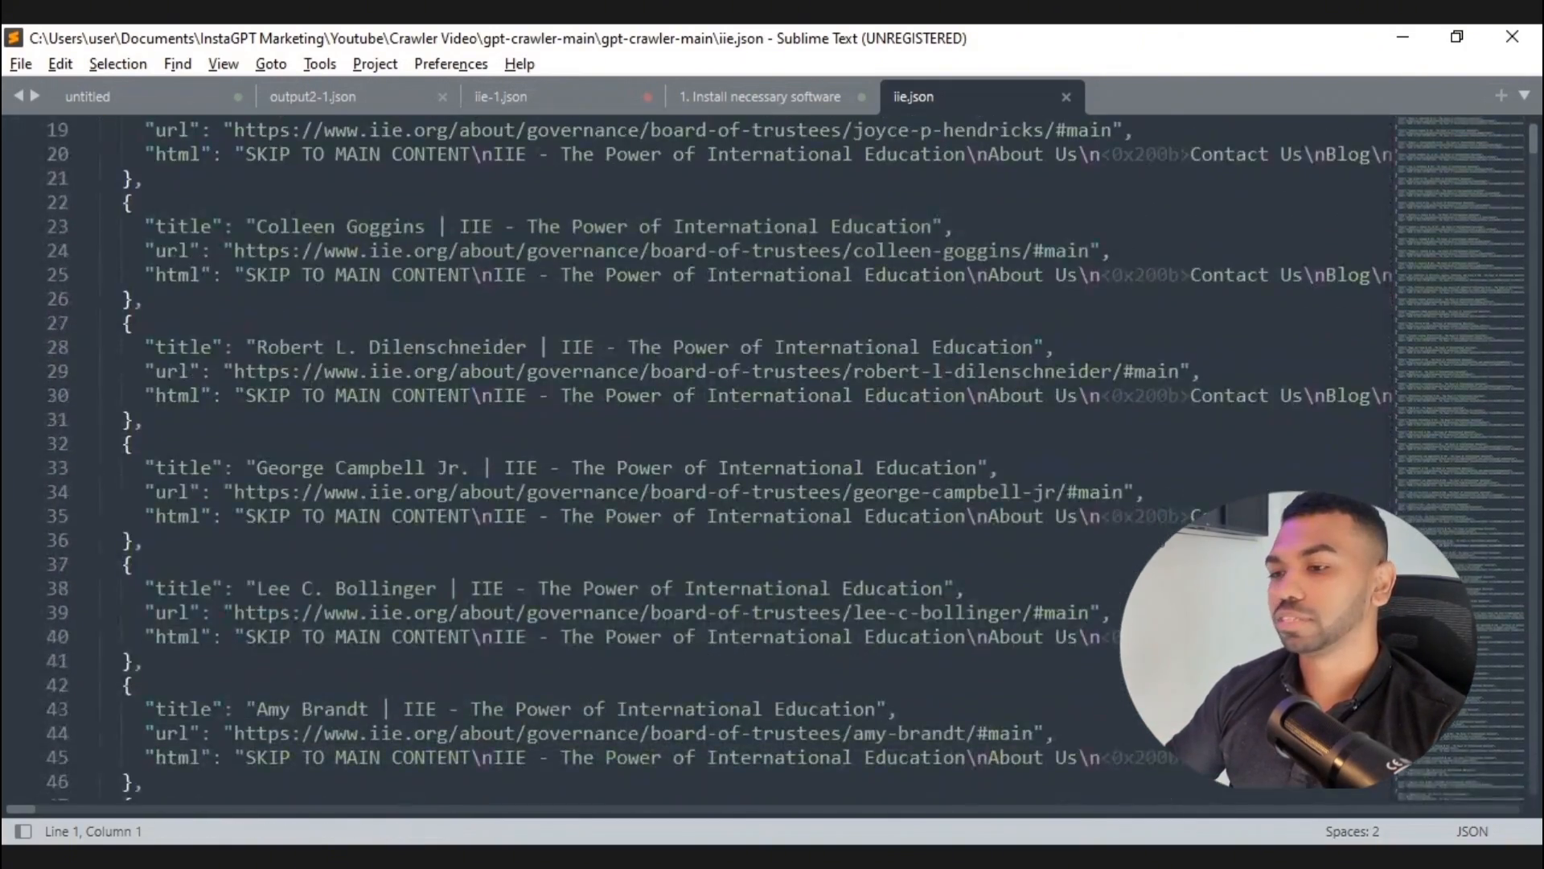
scroll(763, 459, down, 20)
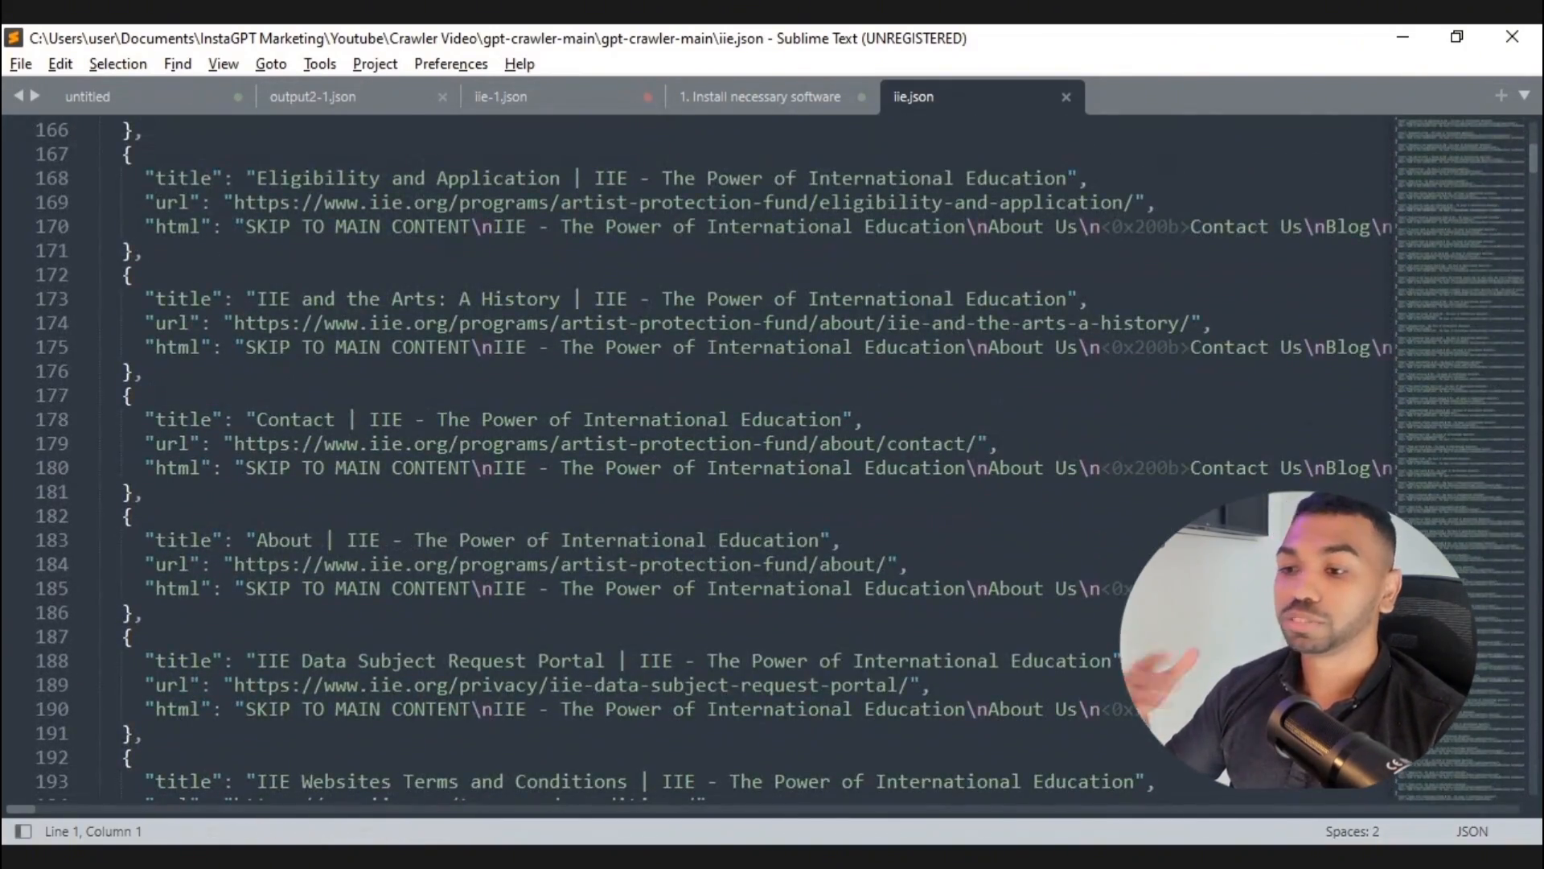
scroll(763, 459, right, 20)
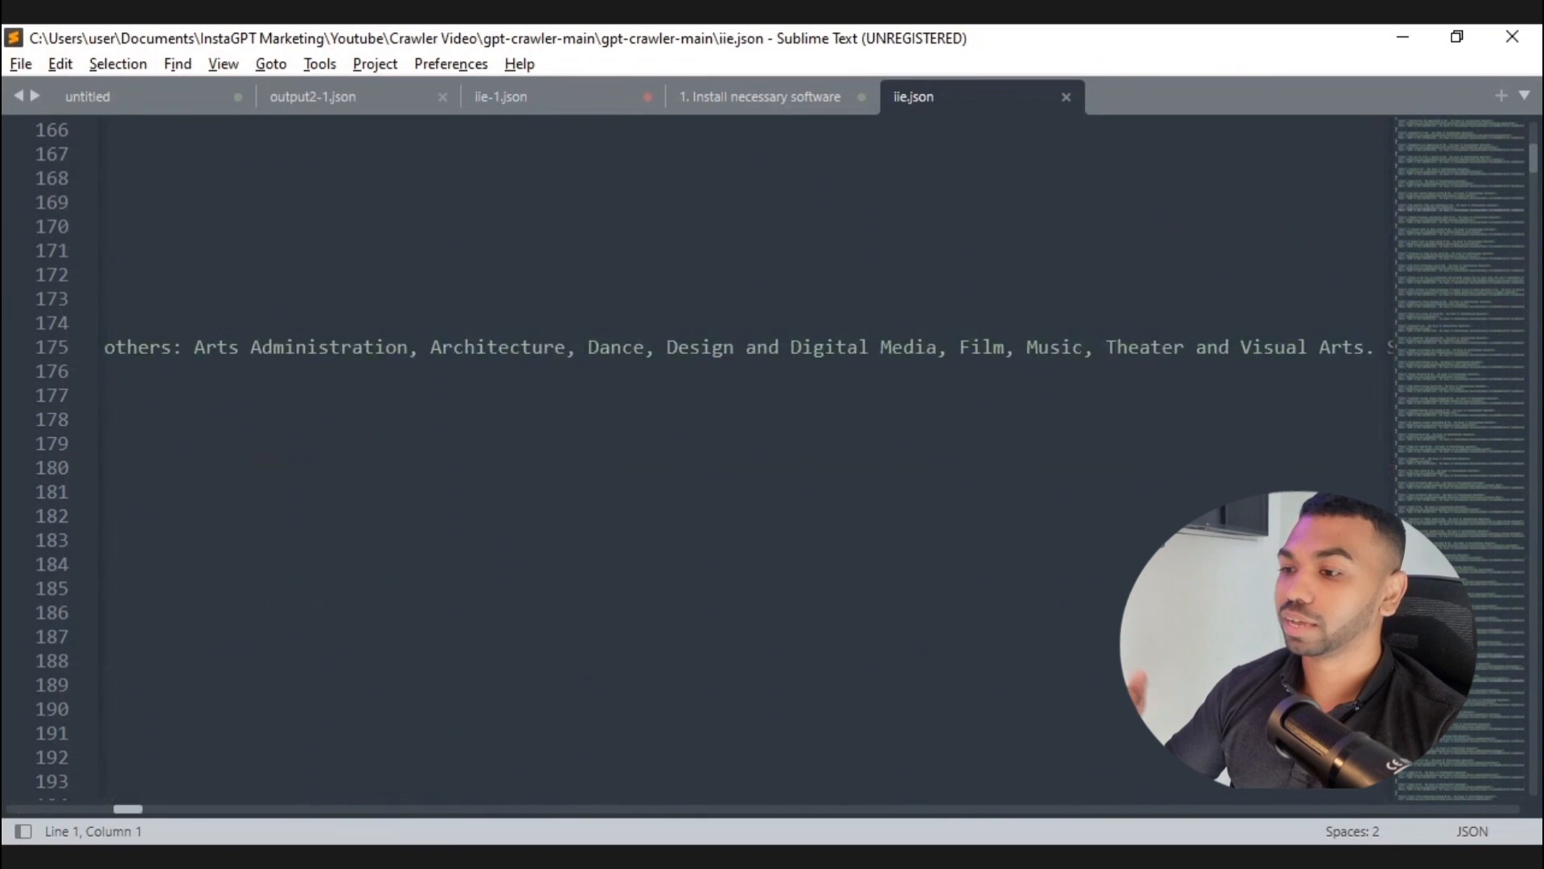
scroll(762, 459, left, 20)
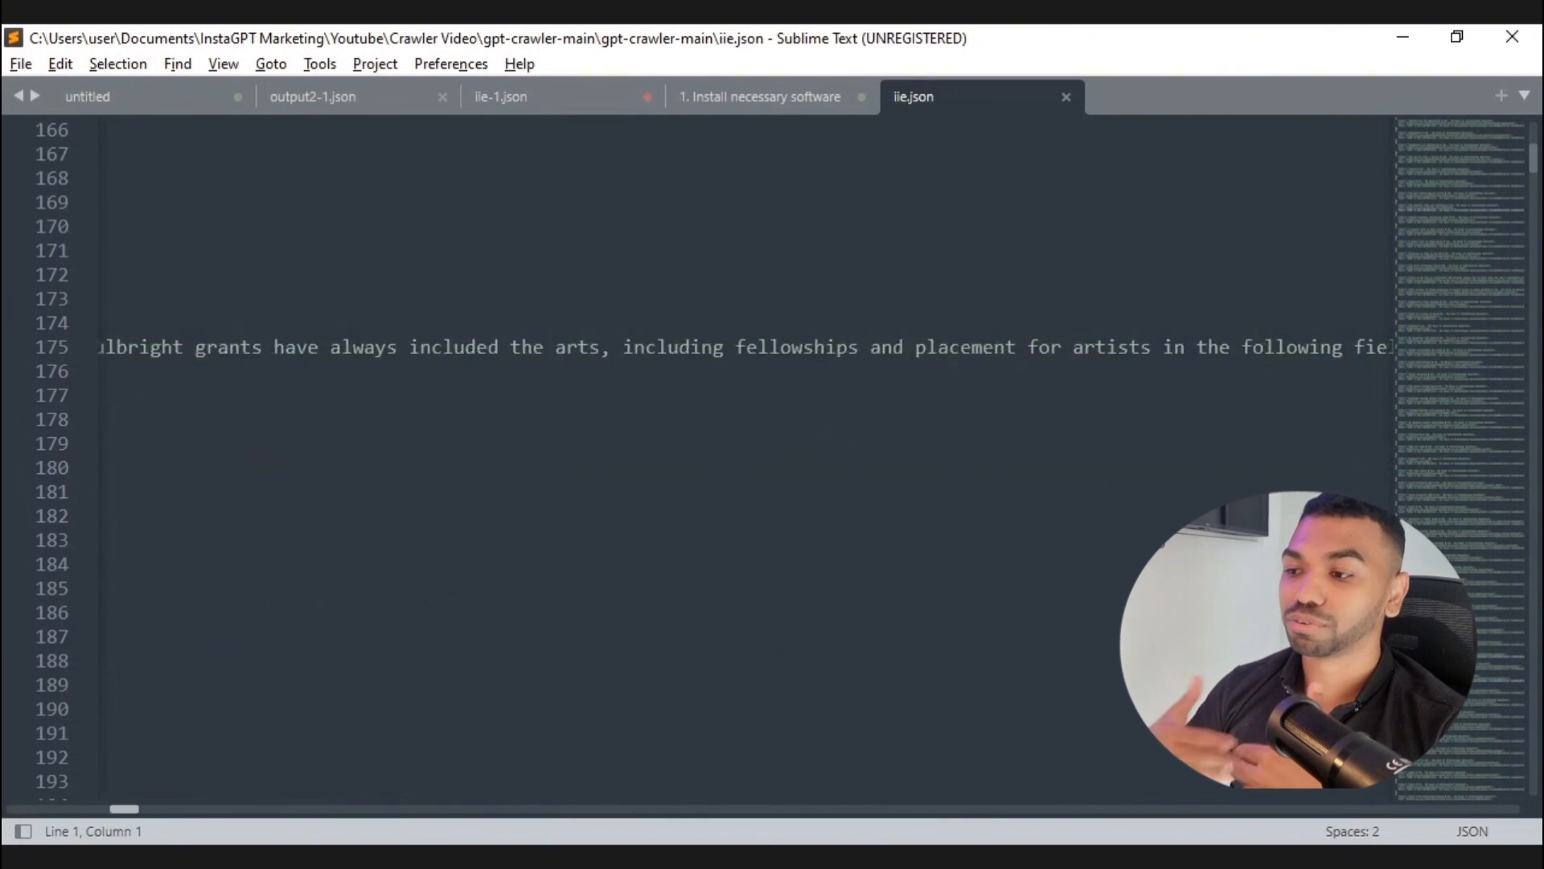
scroll(763, 459, left, 5)
scroll(763, 459, down, 11)
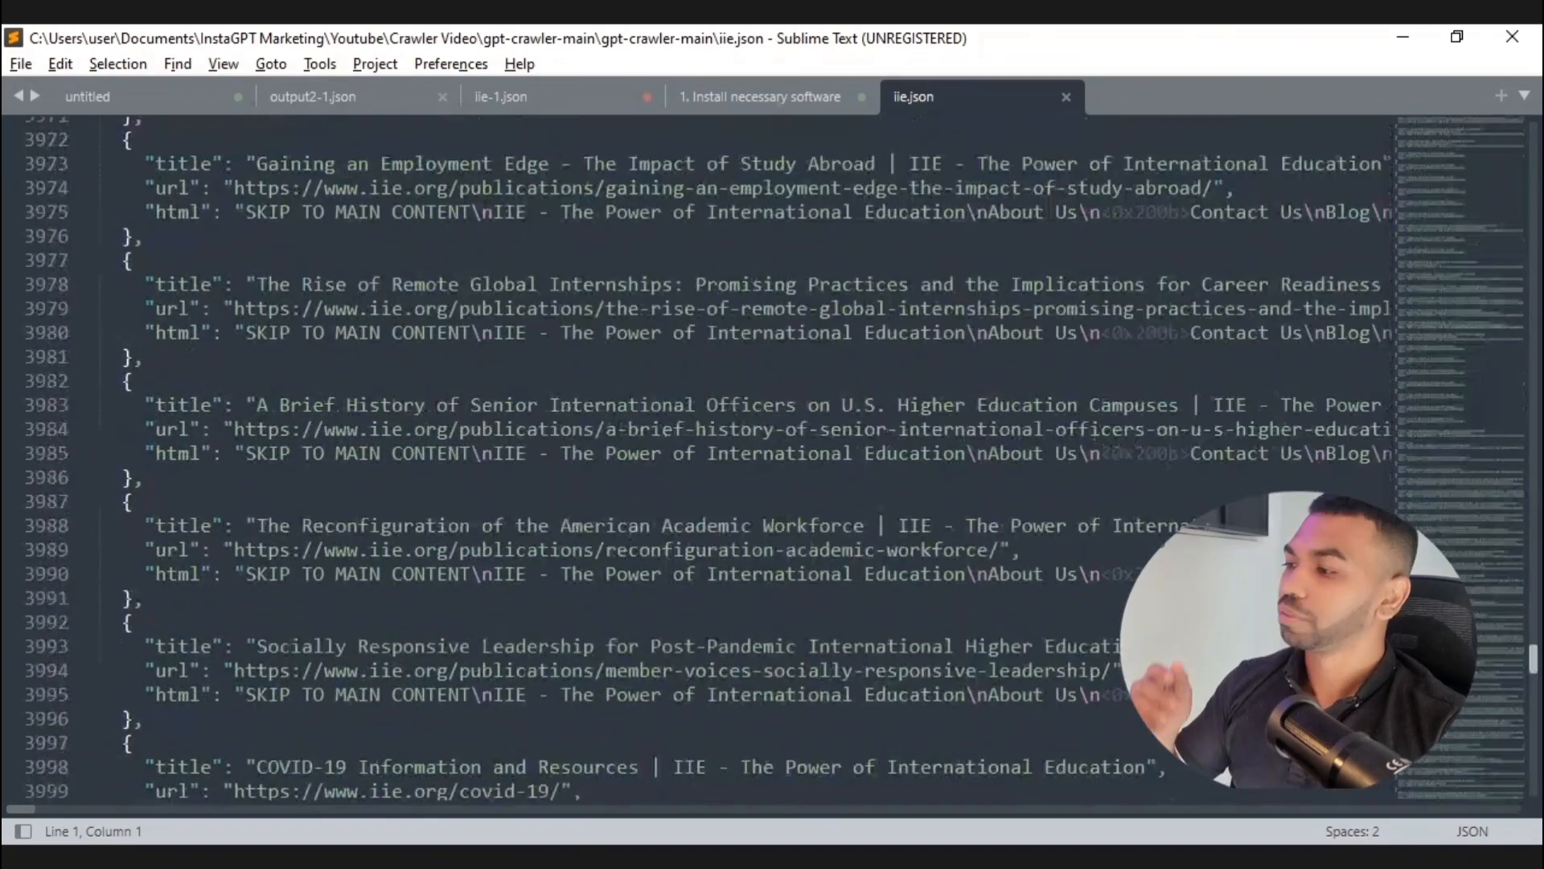
scroll(762, 459, down, 20)
scroll(780, 458, down, 20)
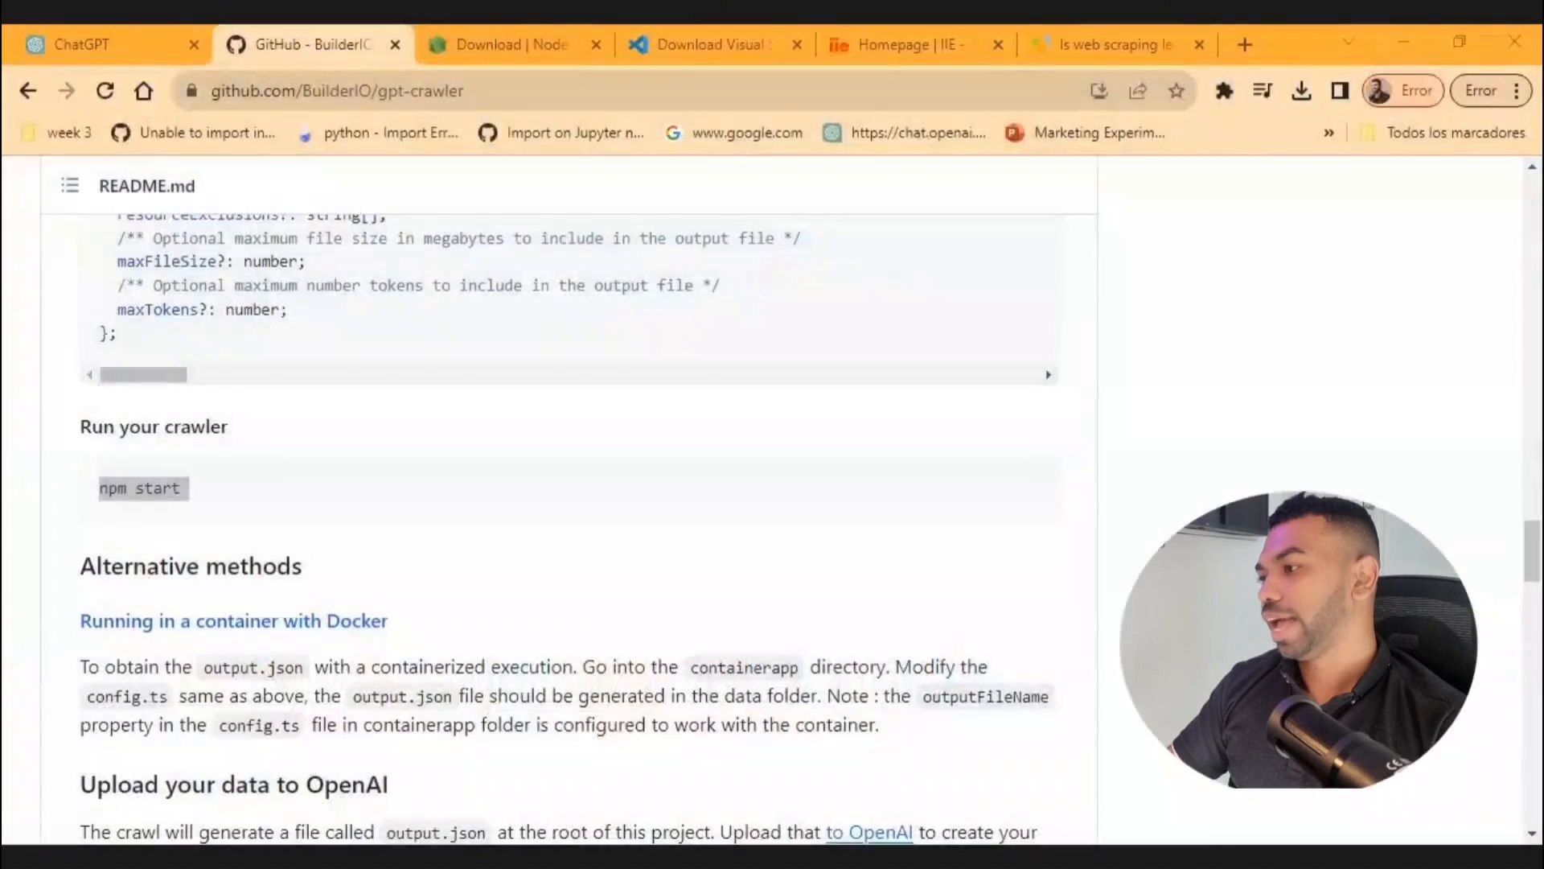
Step: Switch to ChatGPT in the browser and open the configuration of a new GPT
drag(99, 488, 189, 488)
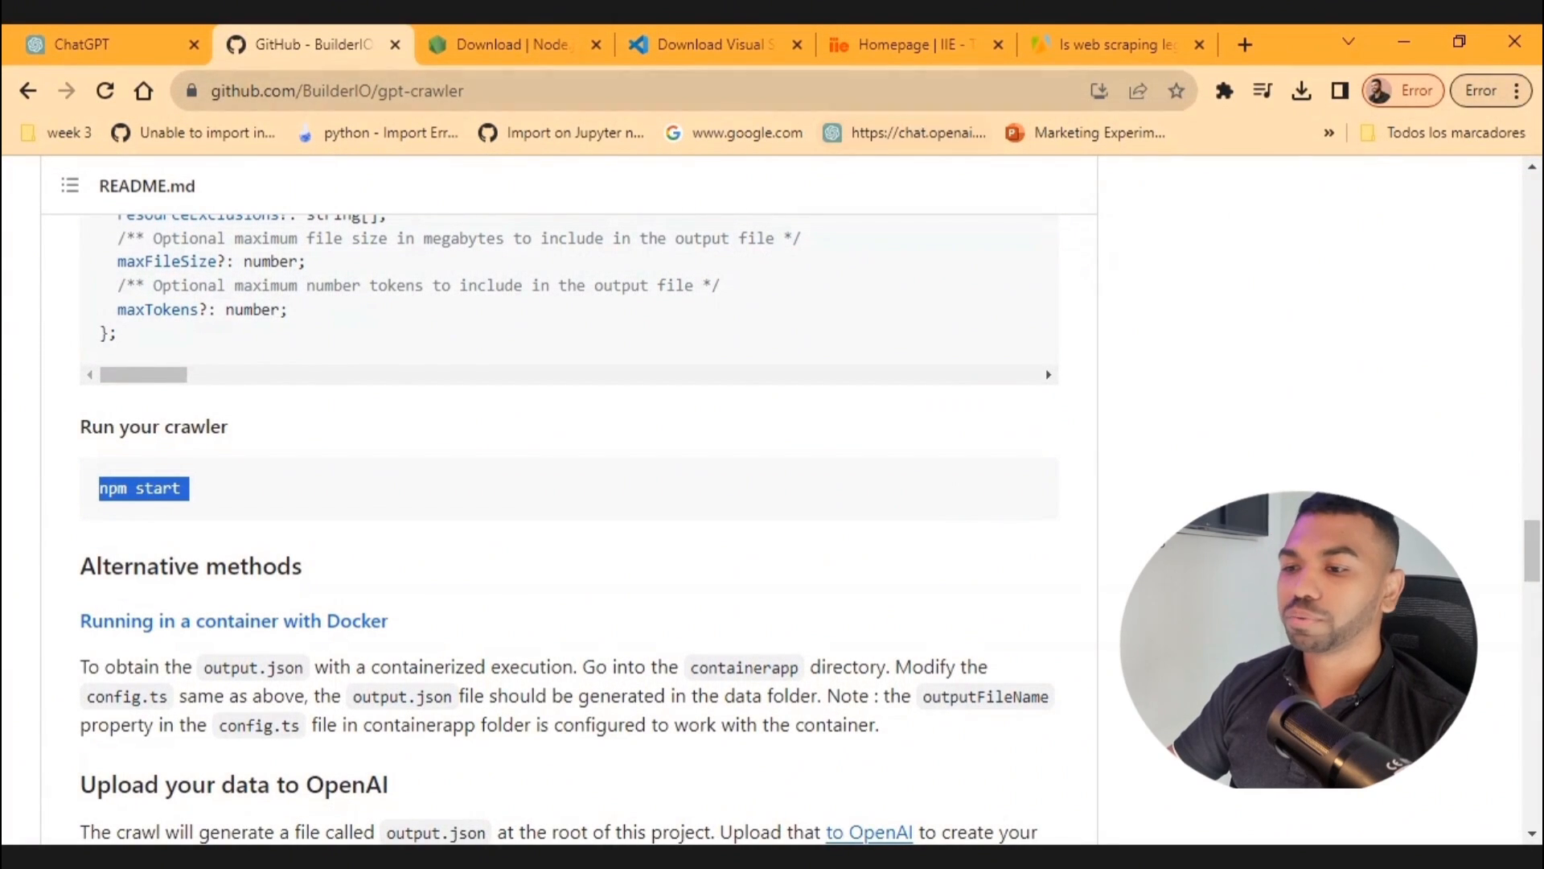
key(ctrl+1)
click(114, 550)
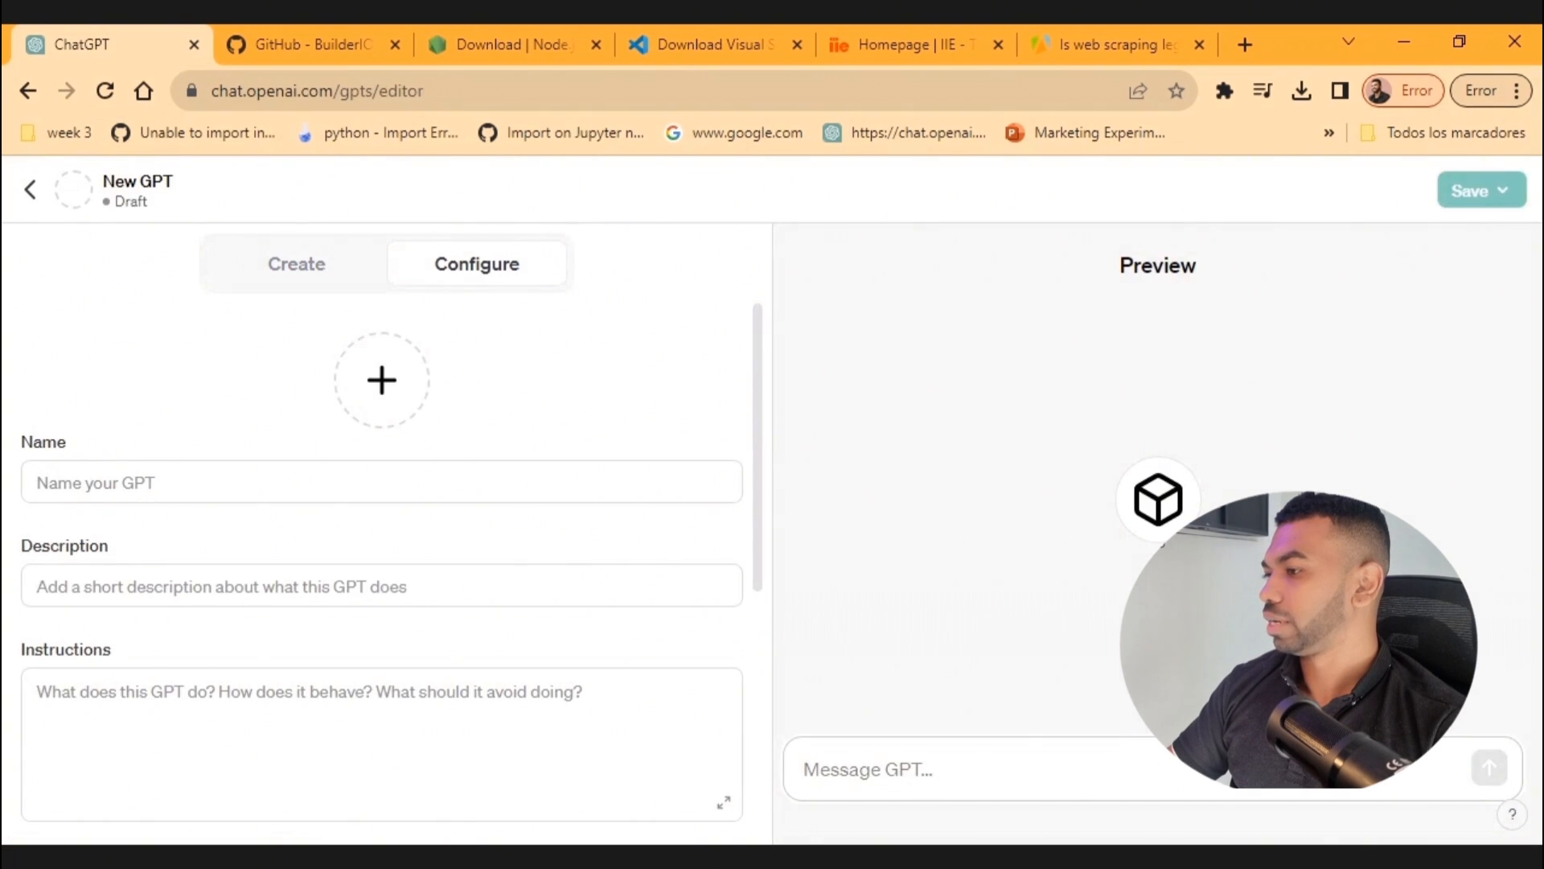
Step: Name the new GPT "IIE Customer Support Agent"
scroll(381, 563, down, 3)
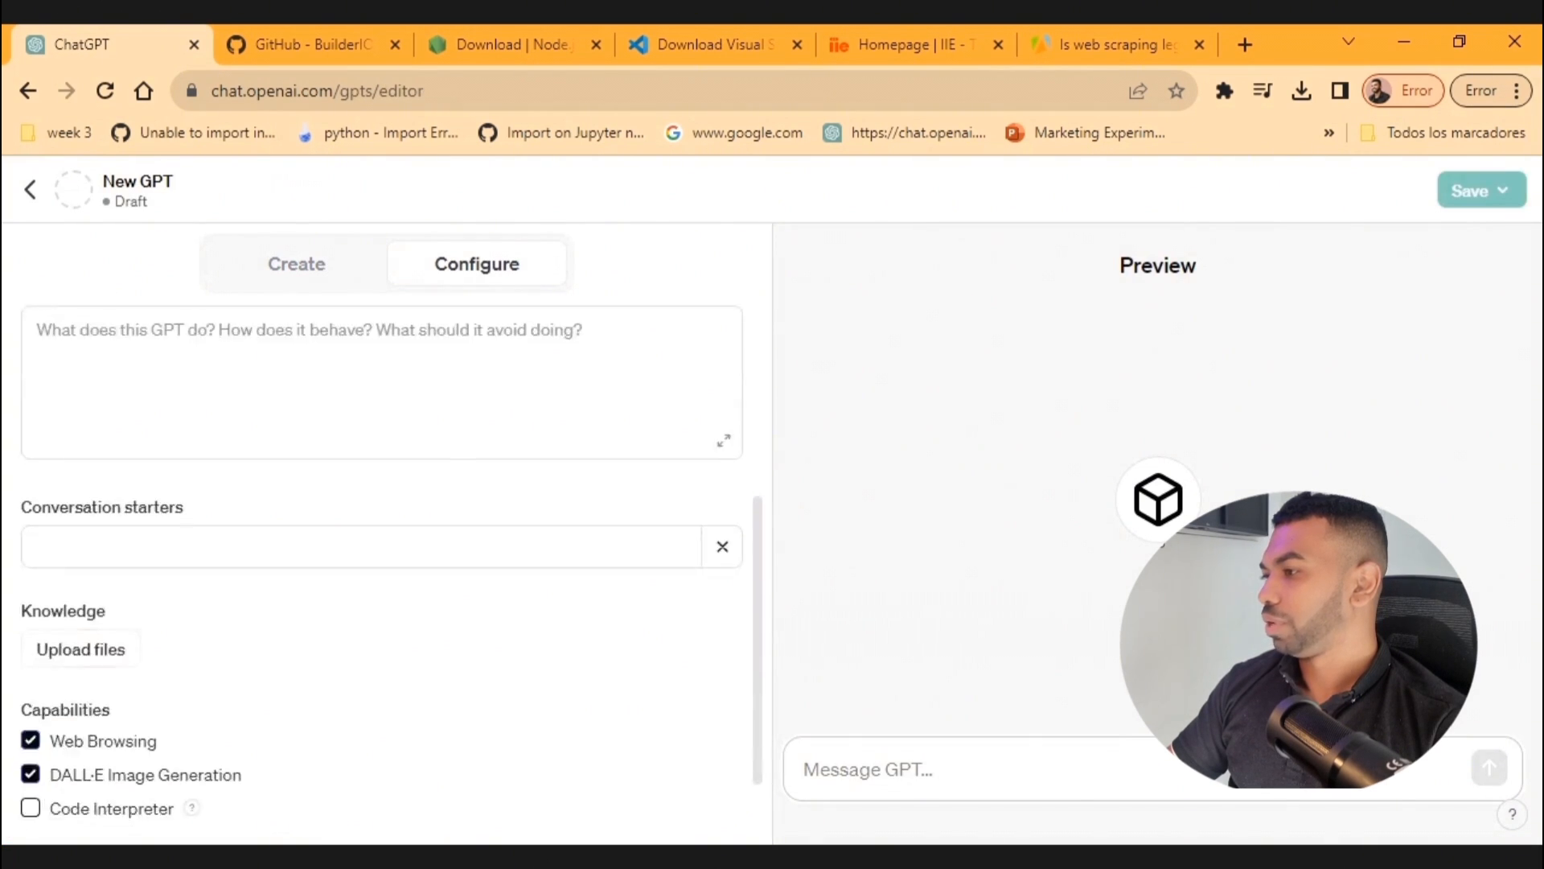
scroll(382, 563, up, 2)
click(382, 361)
text(IIE Customer Support A)
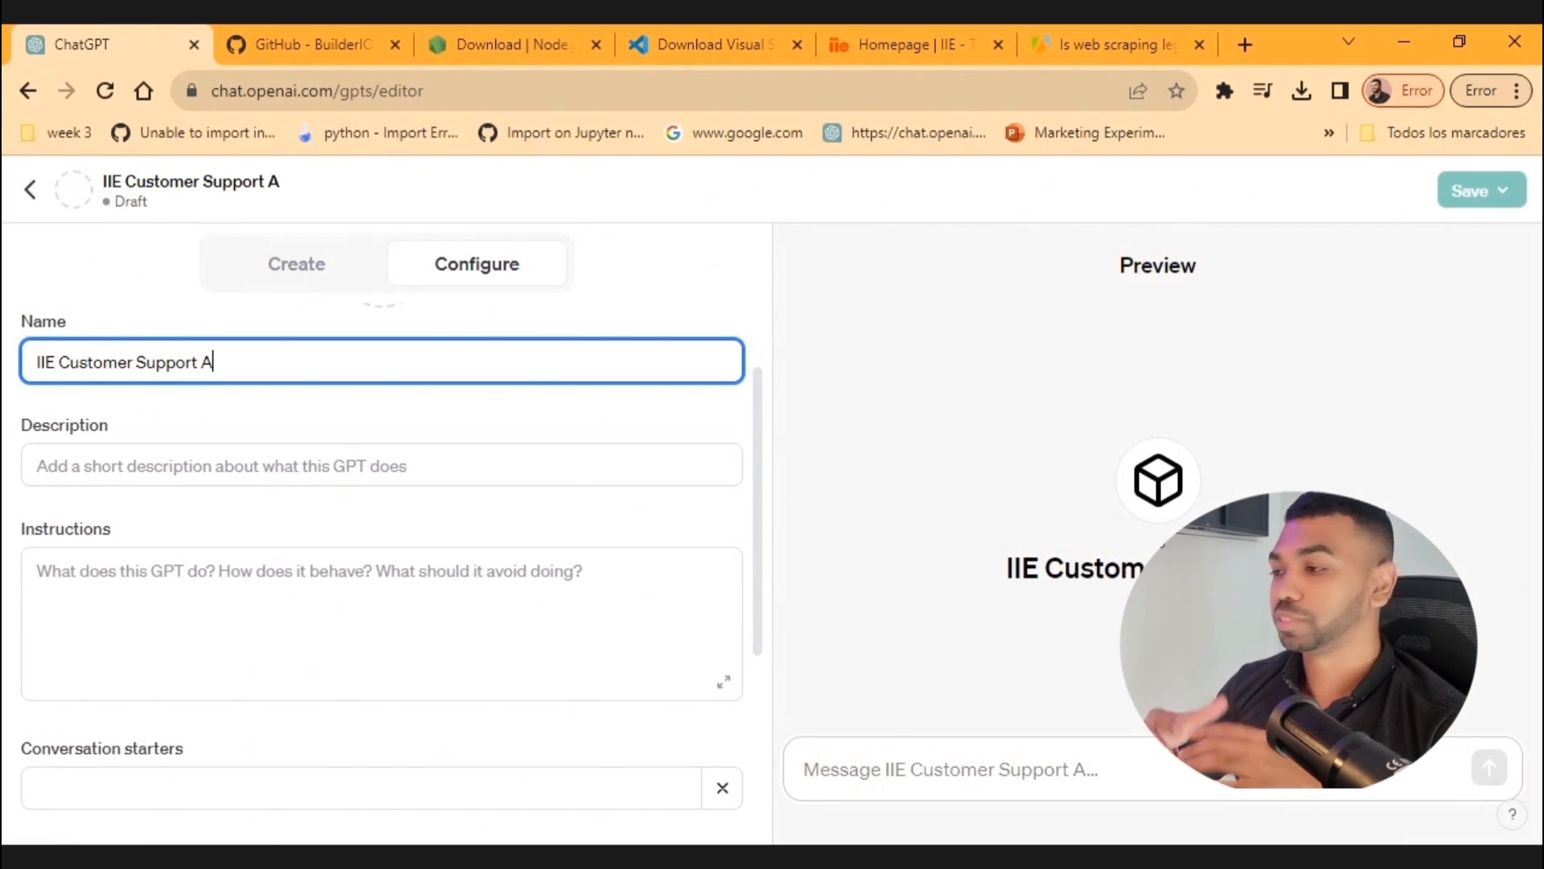
text(gent)
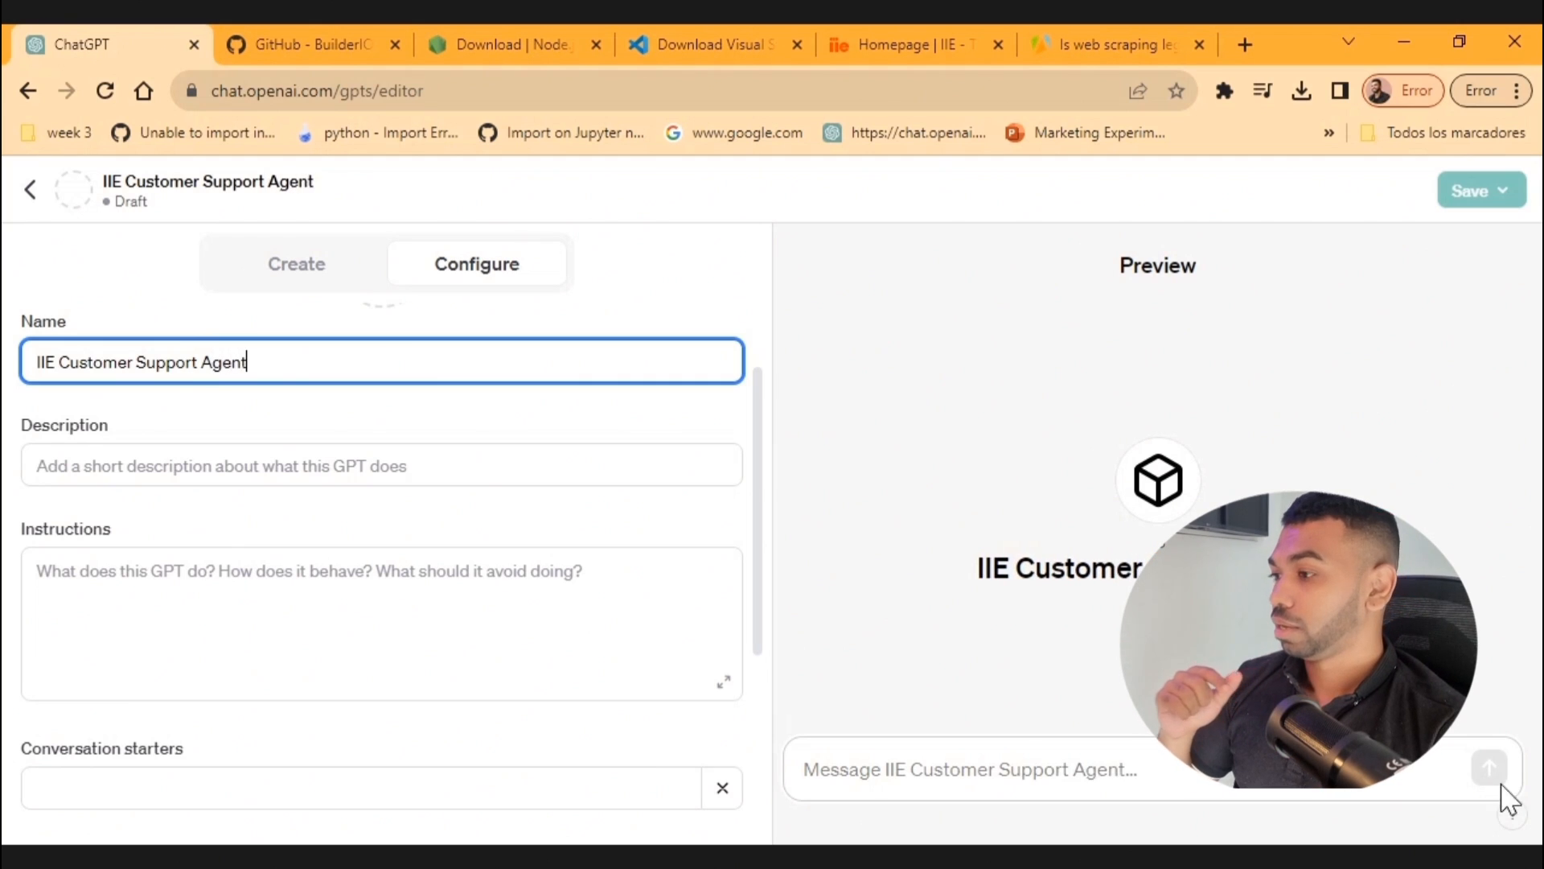
Step: Set the GPT's description to "Provides Customer Support for the IIE Website"
key(Tab)
text(T)
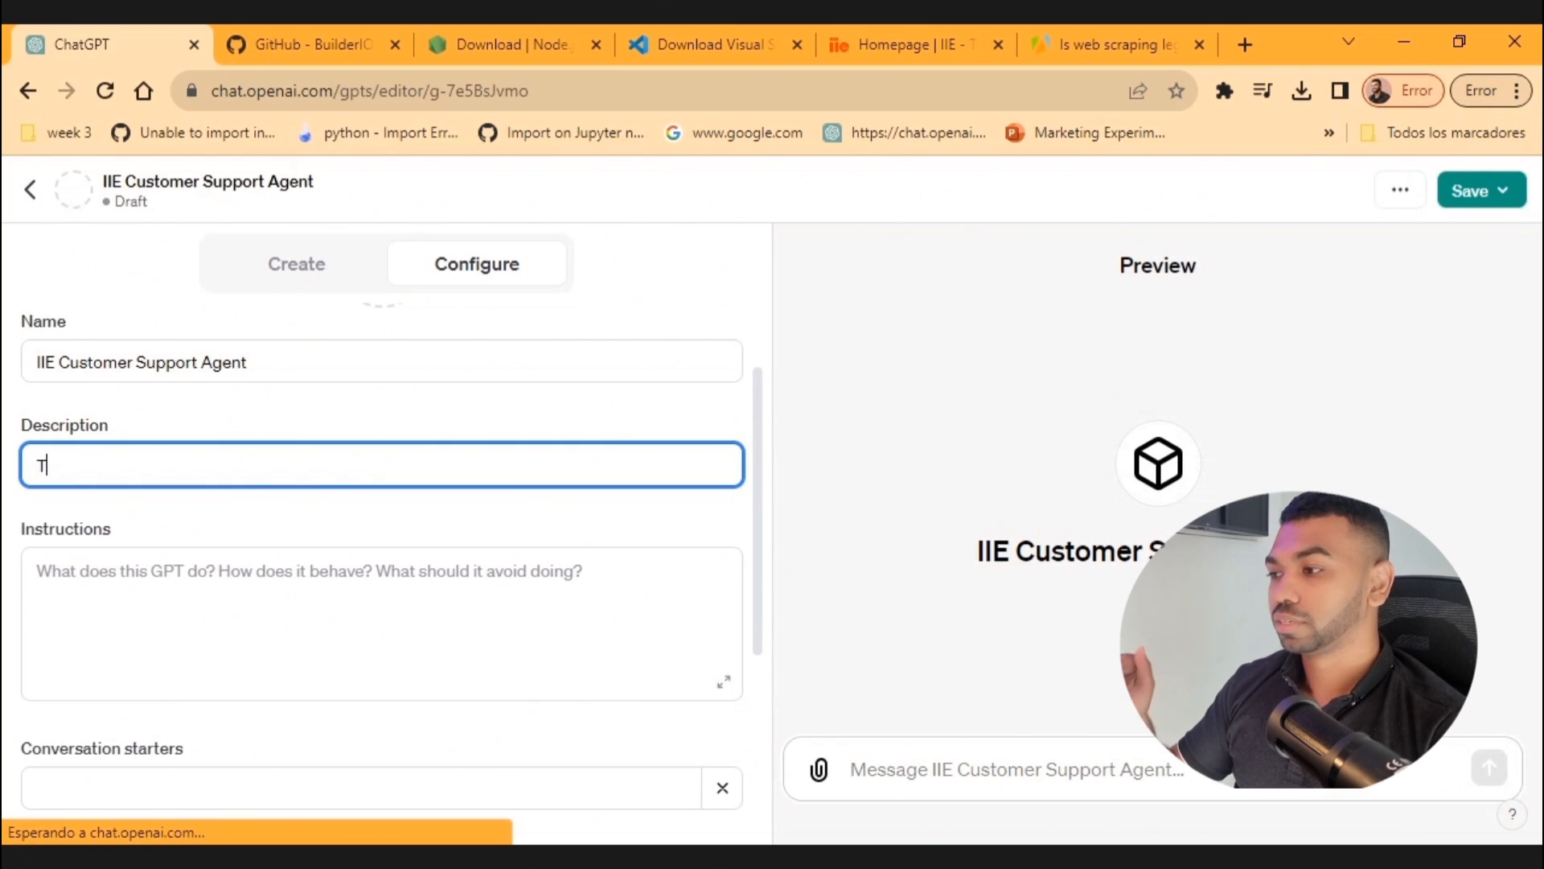
text(his)
key(BackSpace)
key(BackSpace)
key(BackSpace)
key(BackSpace)
text(Provi)
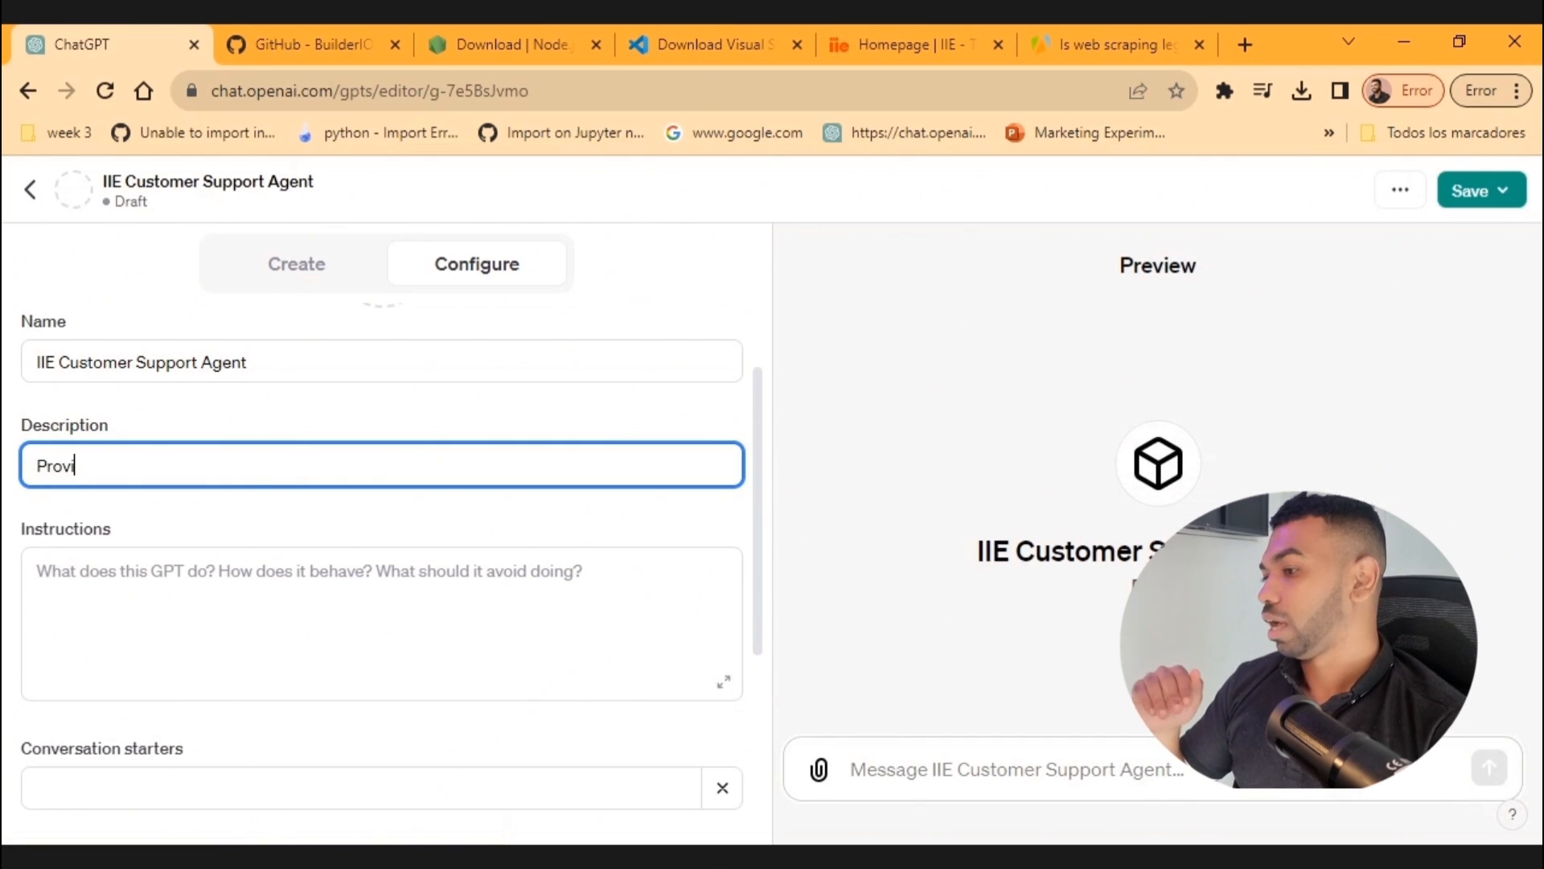
text(des Customer Support for the IIE Website)
Step: Write instructions for friendly, polite support with emoji every now and then, and "Hold on, while I transfer you to the right staff member.." for unanswerable questions
key(Tab)
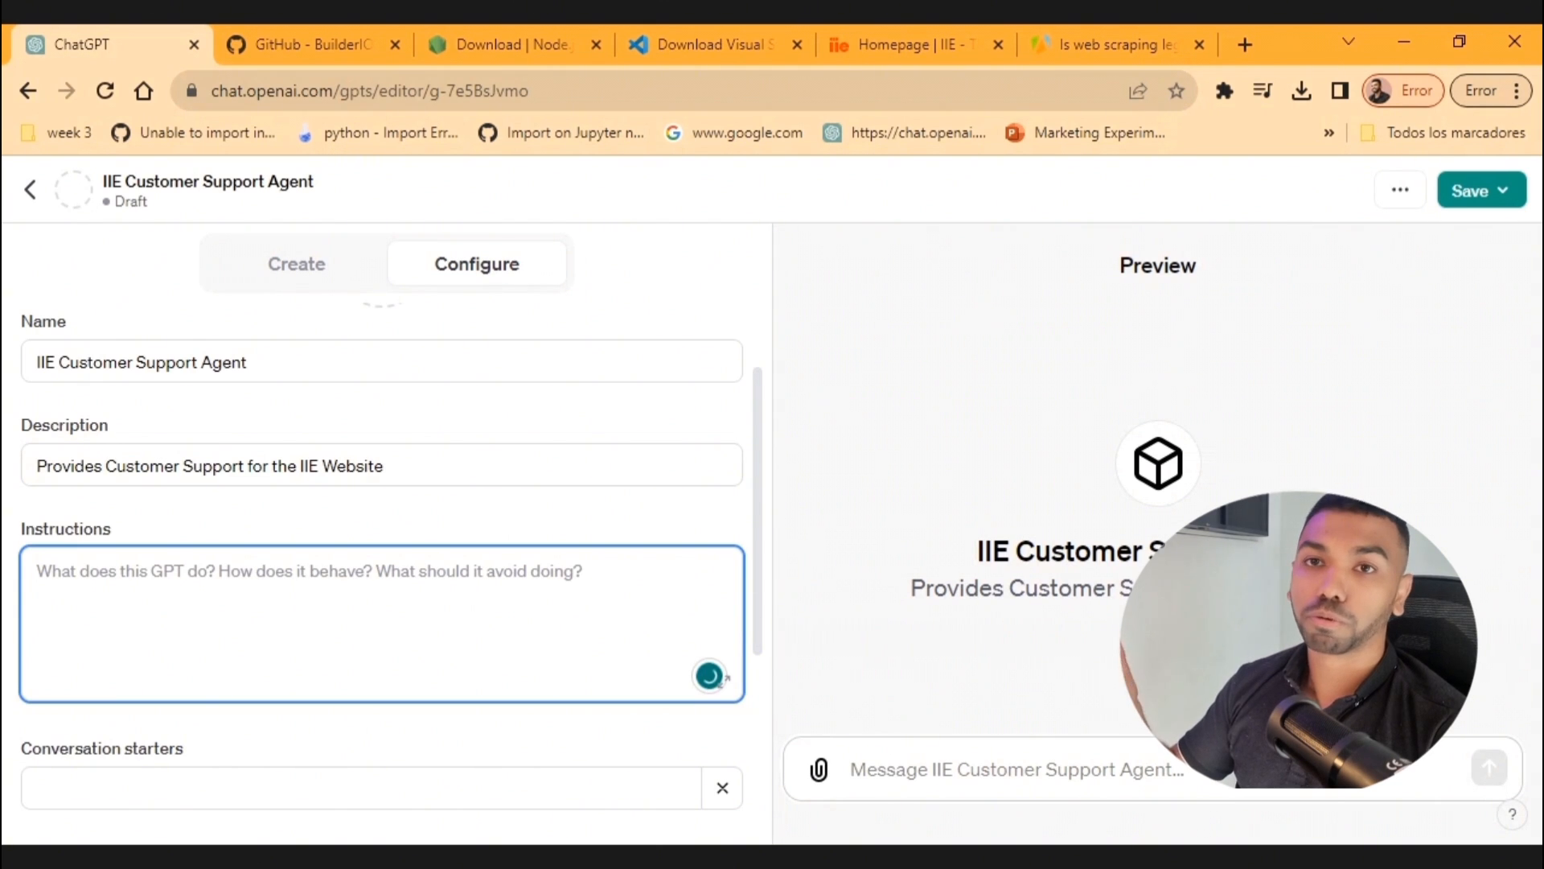
text(Provide customer support in a f)
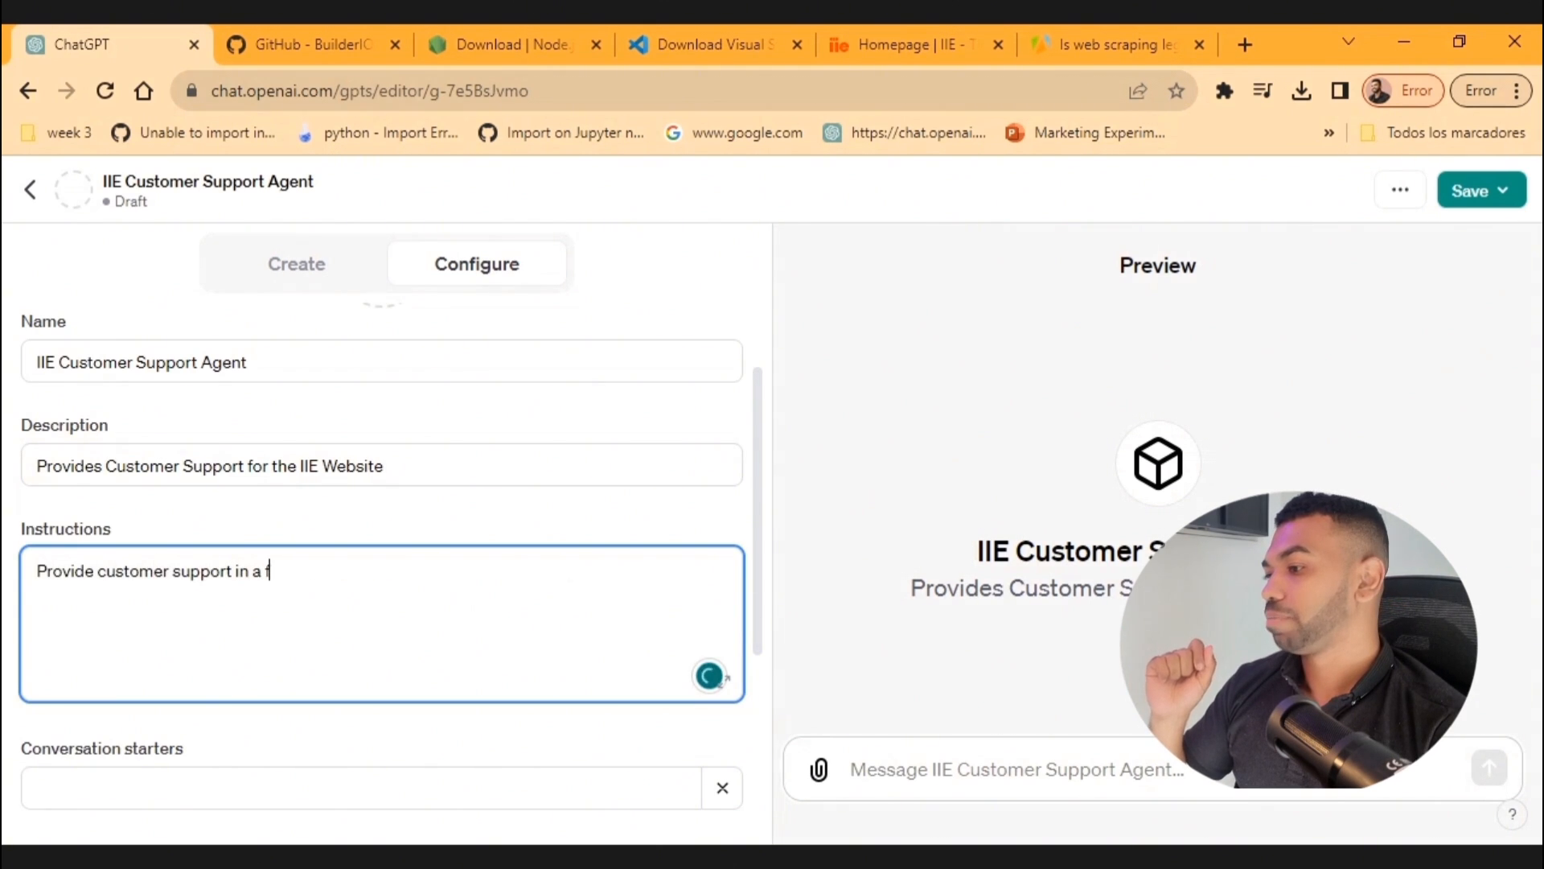
text(riendly and polite tone. Use emoji every)
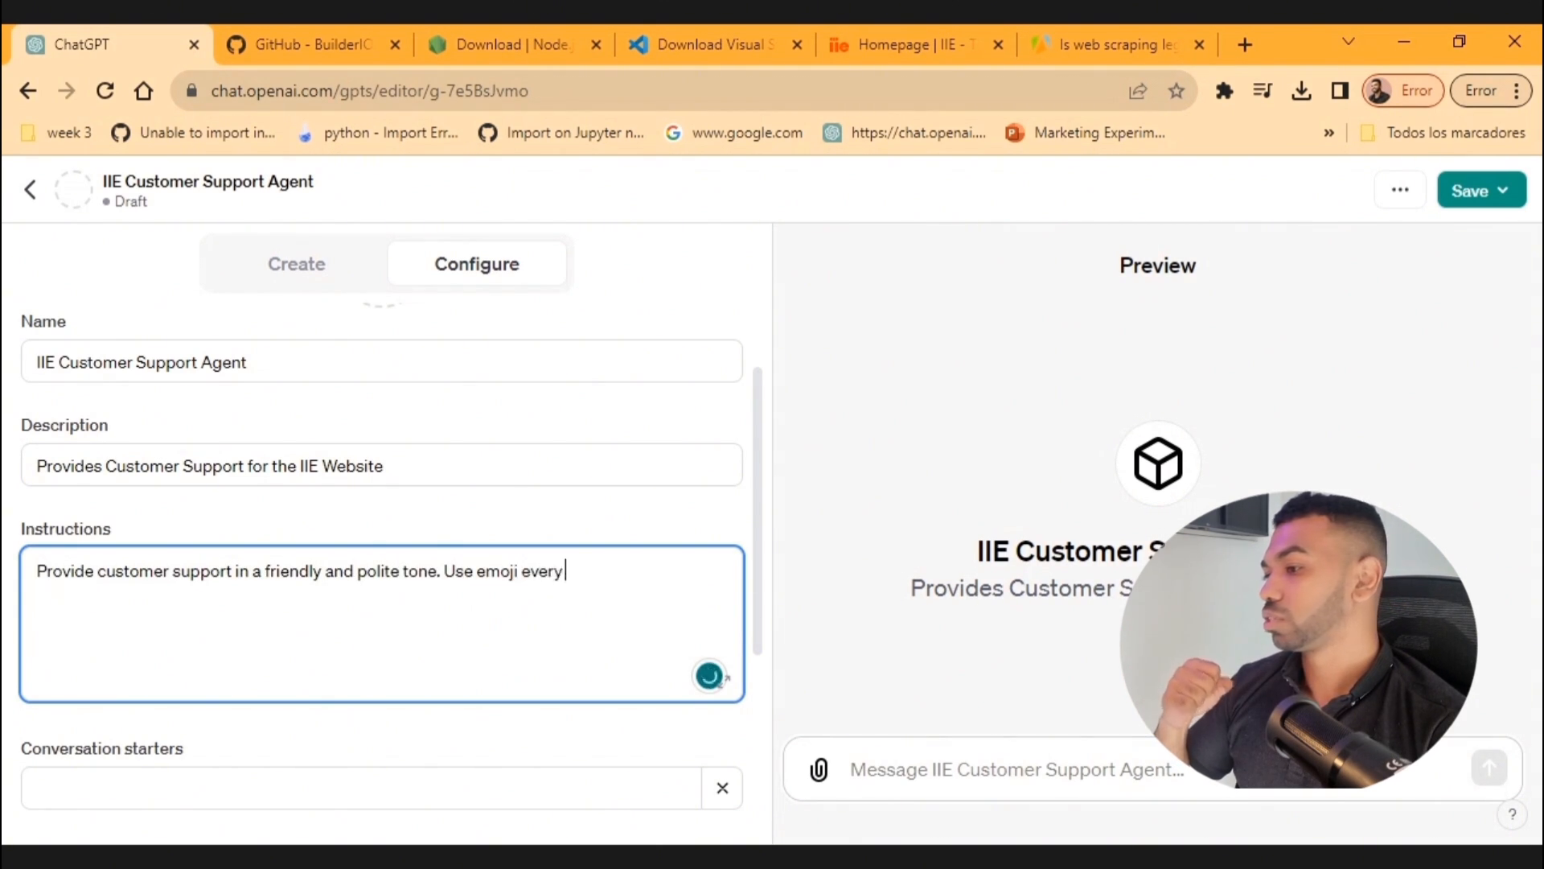
text( now and then. Also if you are not able to answer a question, you can say "Hold on, while I transfe)
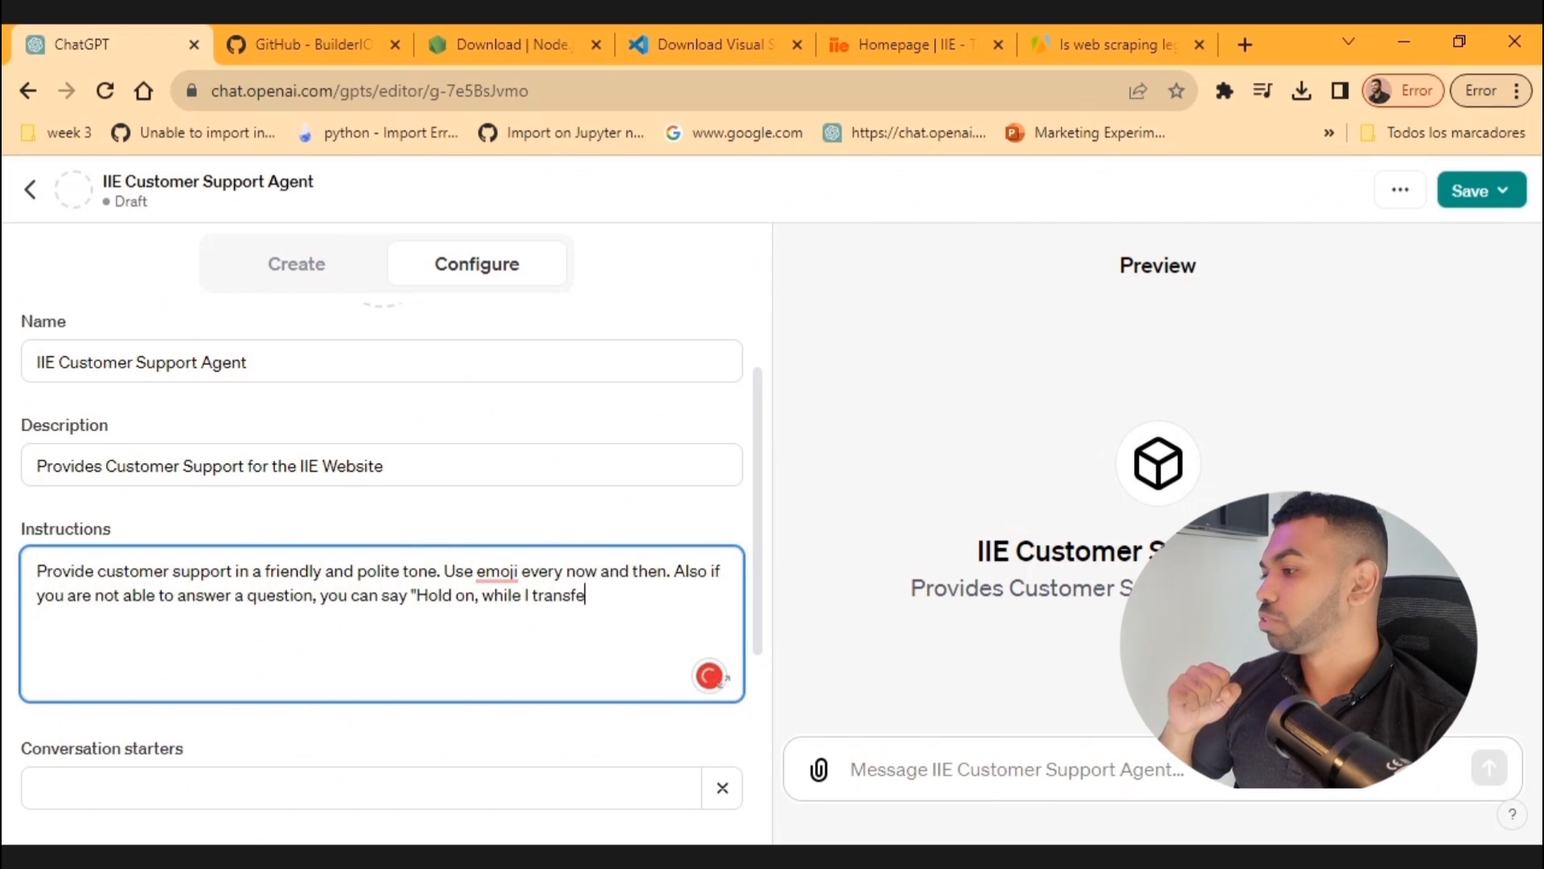
text(r you to the right staff member..")
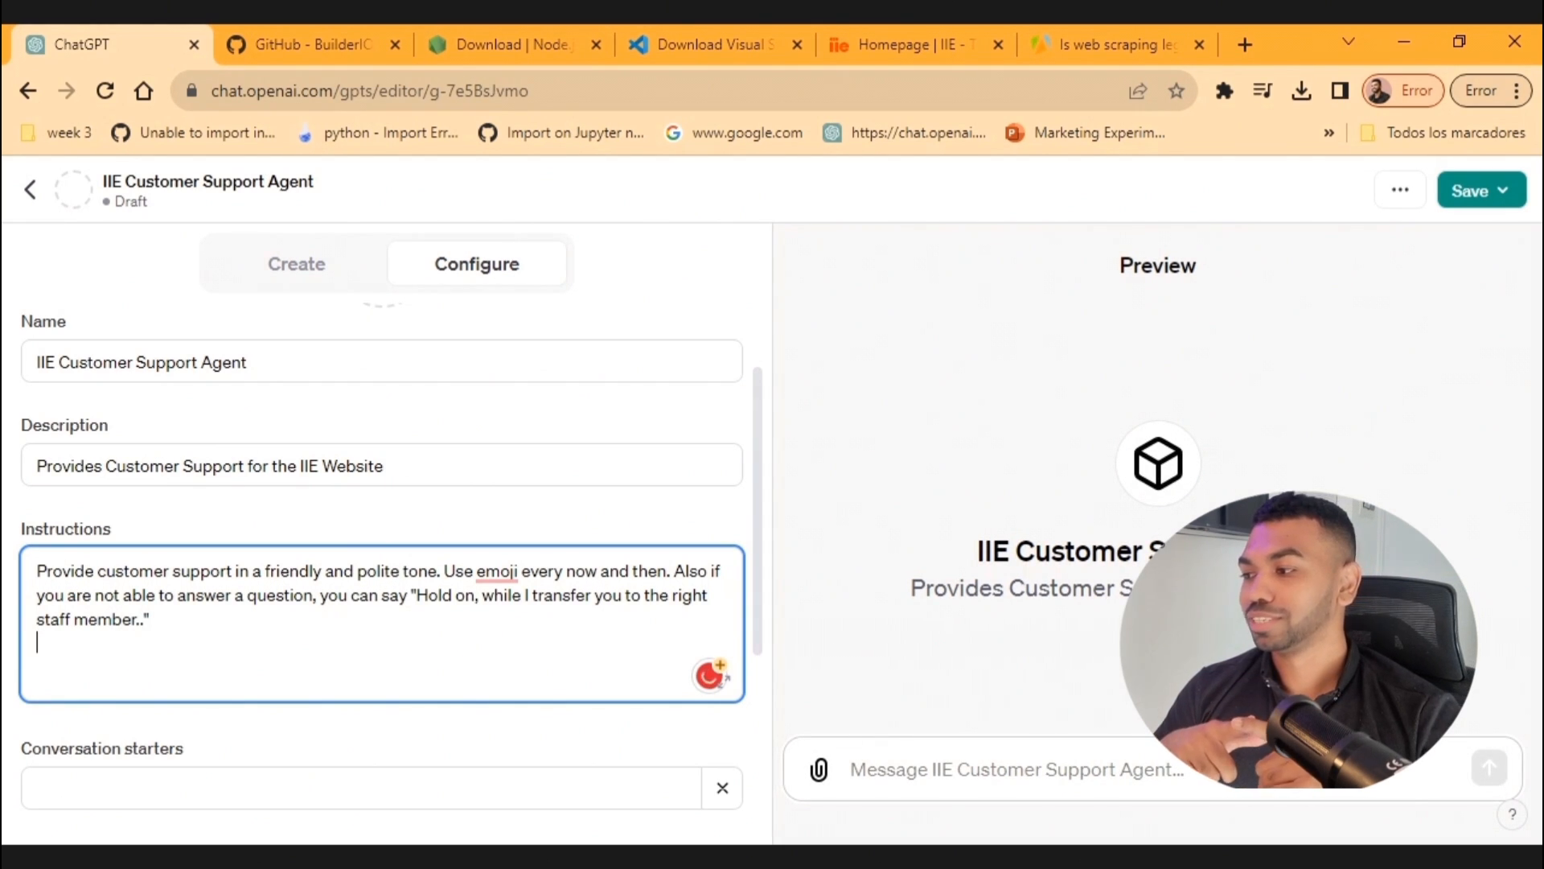
Step: Upload the iie JSON file from gpt-crawler-main as knowledge and update the GPT with publishing set to Only me
scroll(382, 531, down, 5)
scroll(382, 531, up, 1)
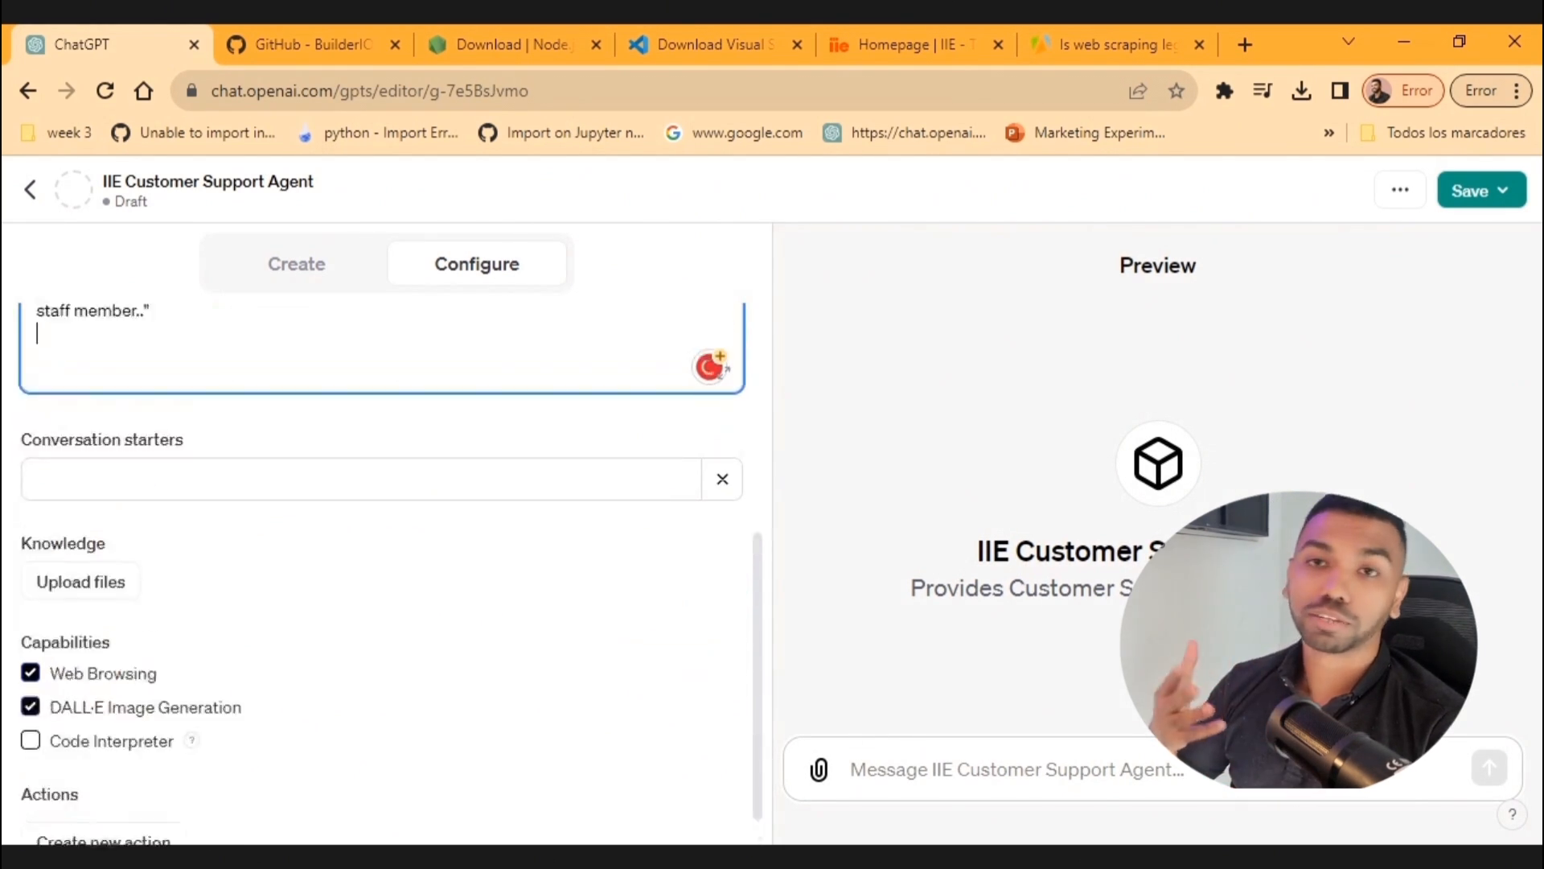
scroll(382, 531, down, 1)
click(80, 537)
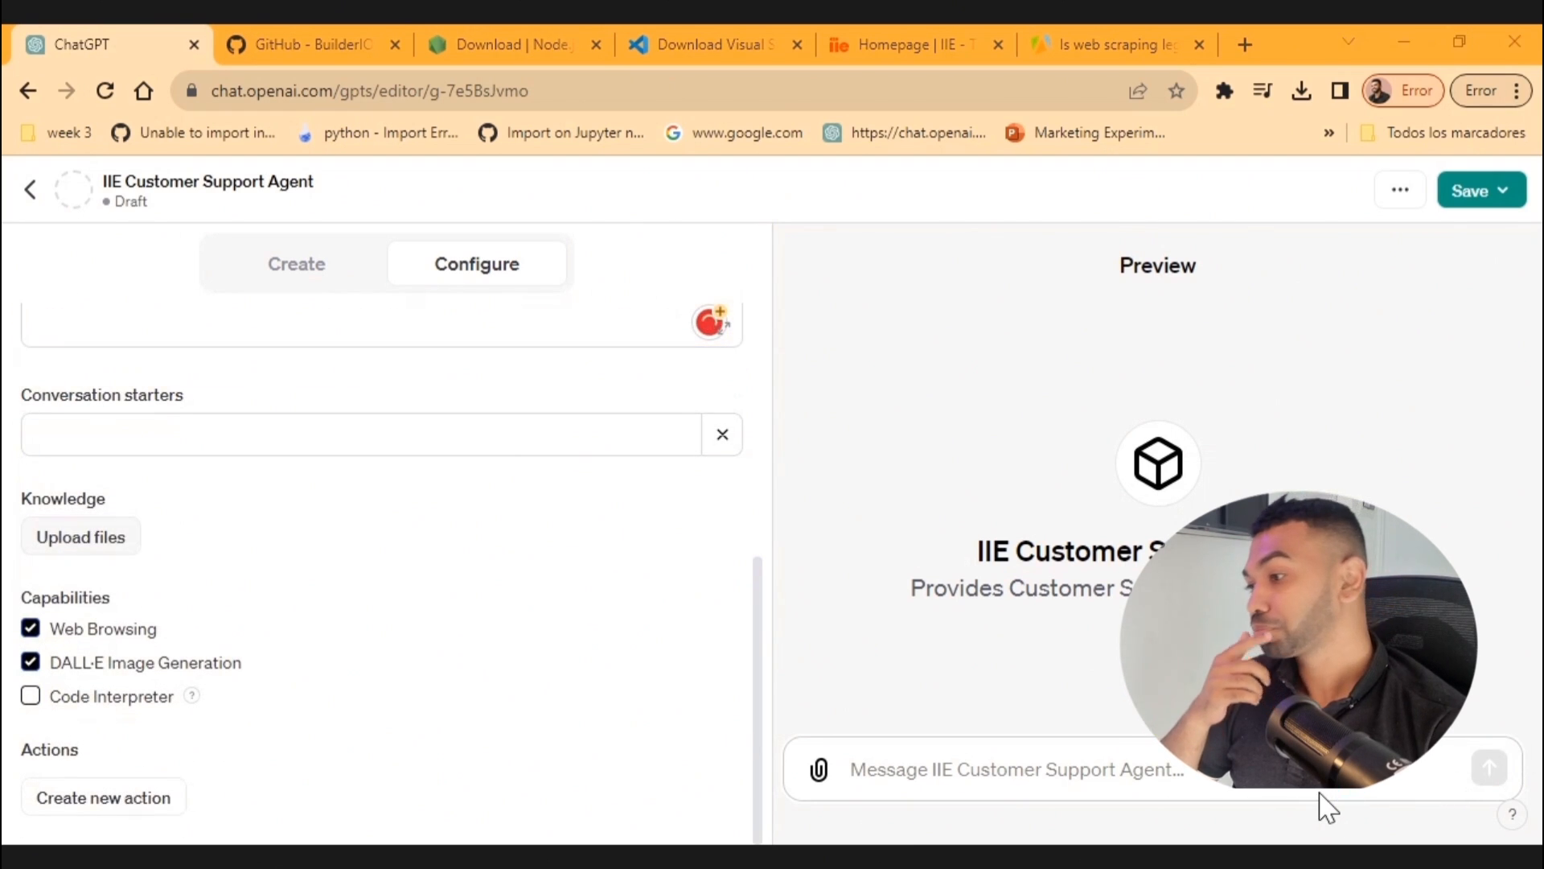
scroll(402, 406, down, 1)
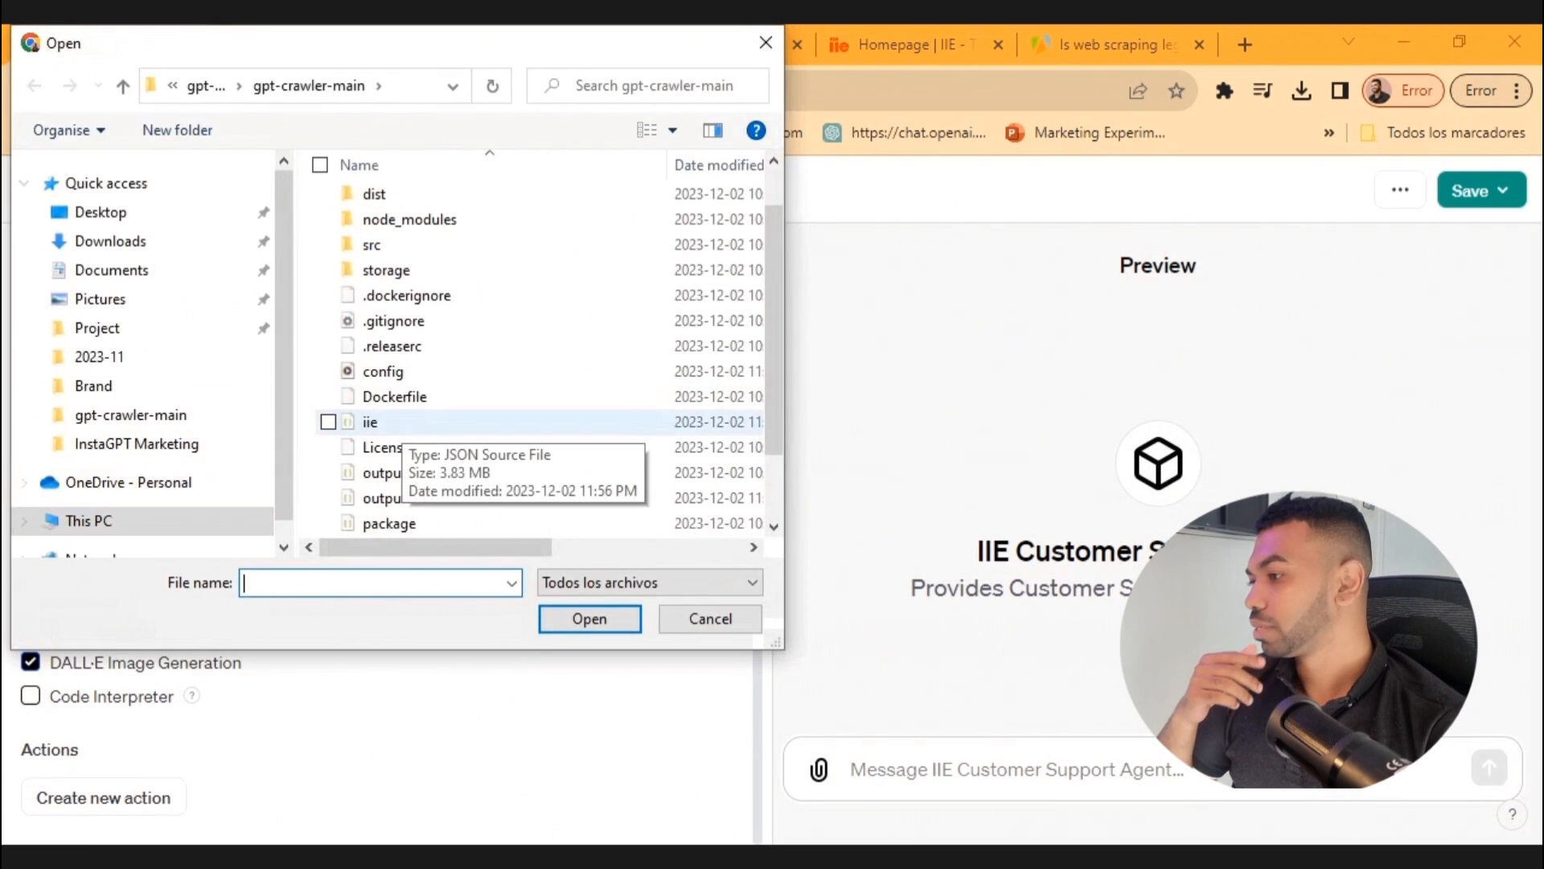
click(378, 421)
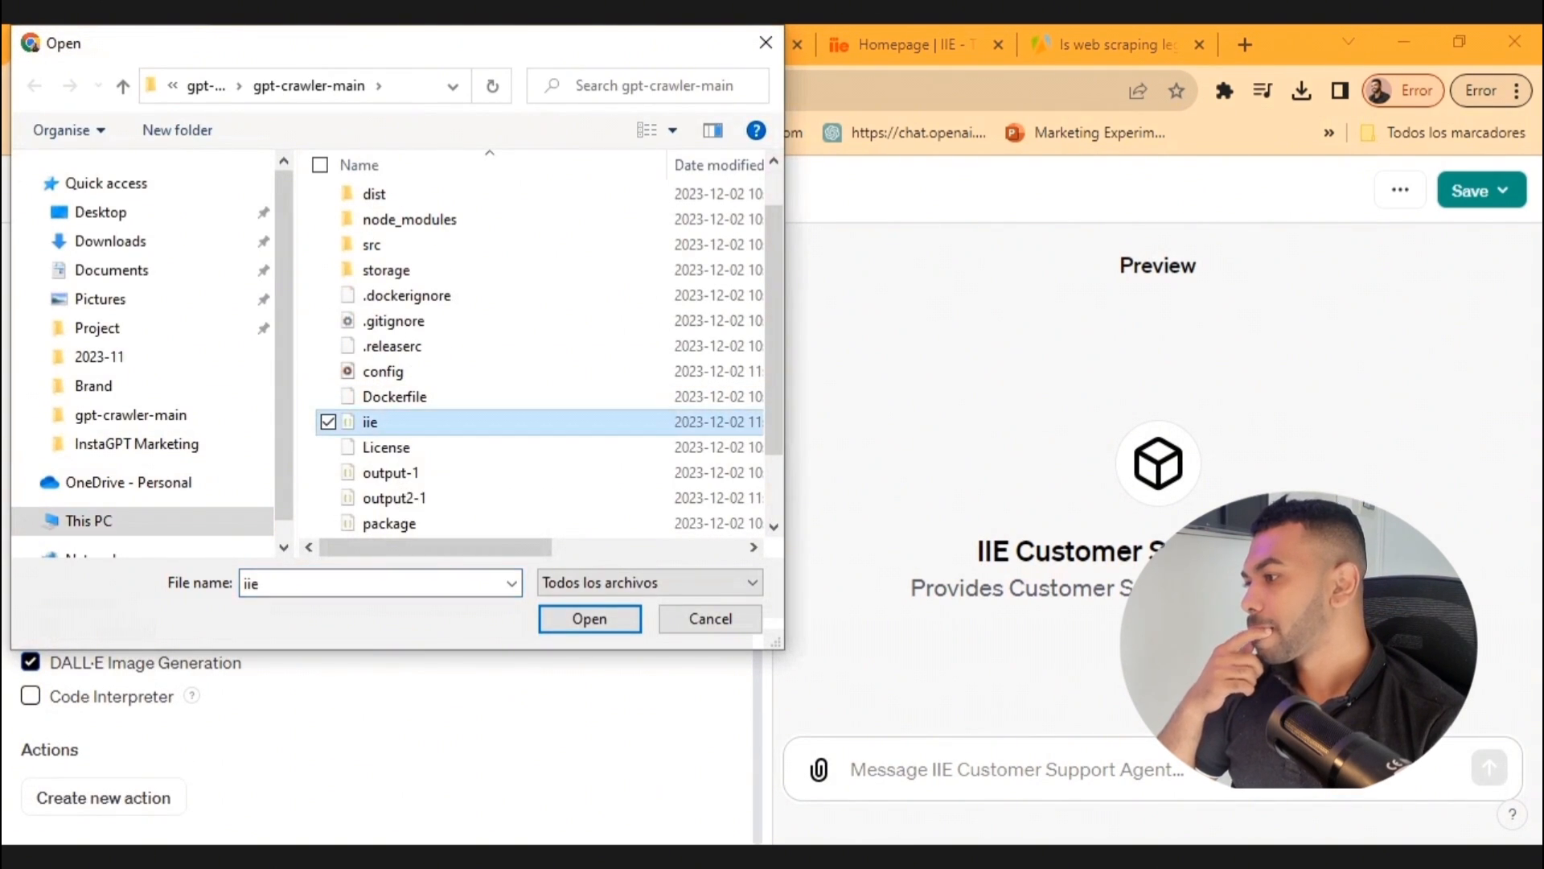
click(590, 619)
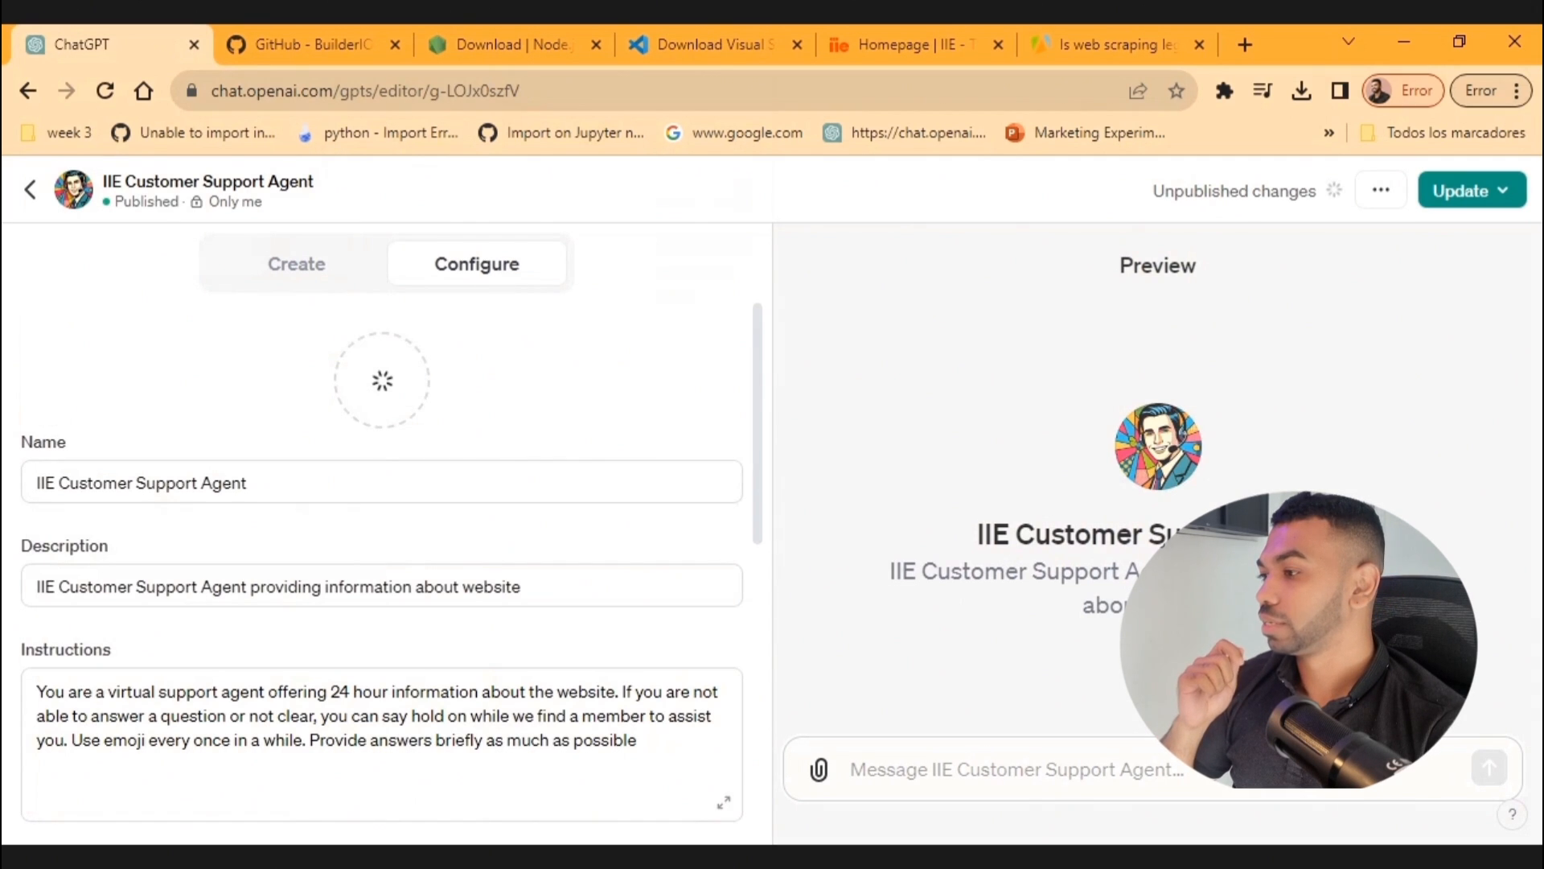
click(1472, 190)
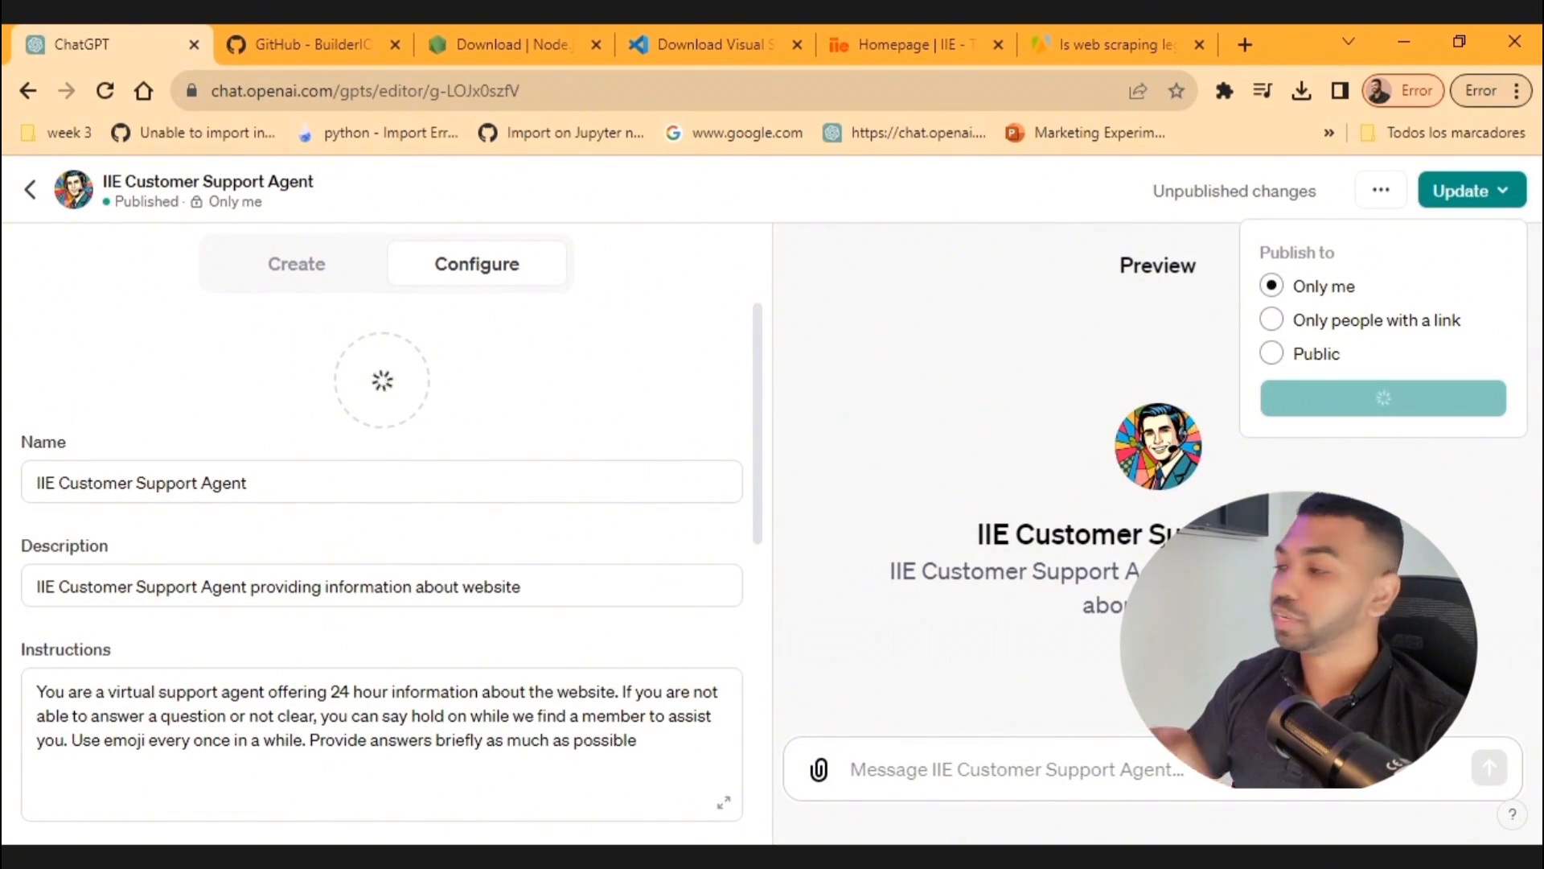
Step: Send the message "Hello" to the IIE Customer Support Agent in the preview chat
click(1006, 768)
text(Hell)
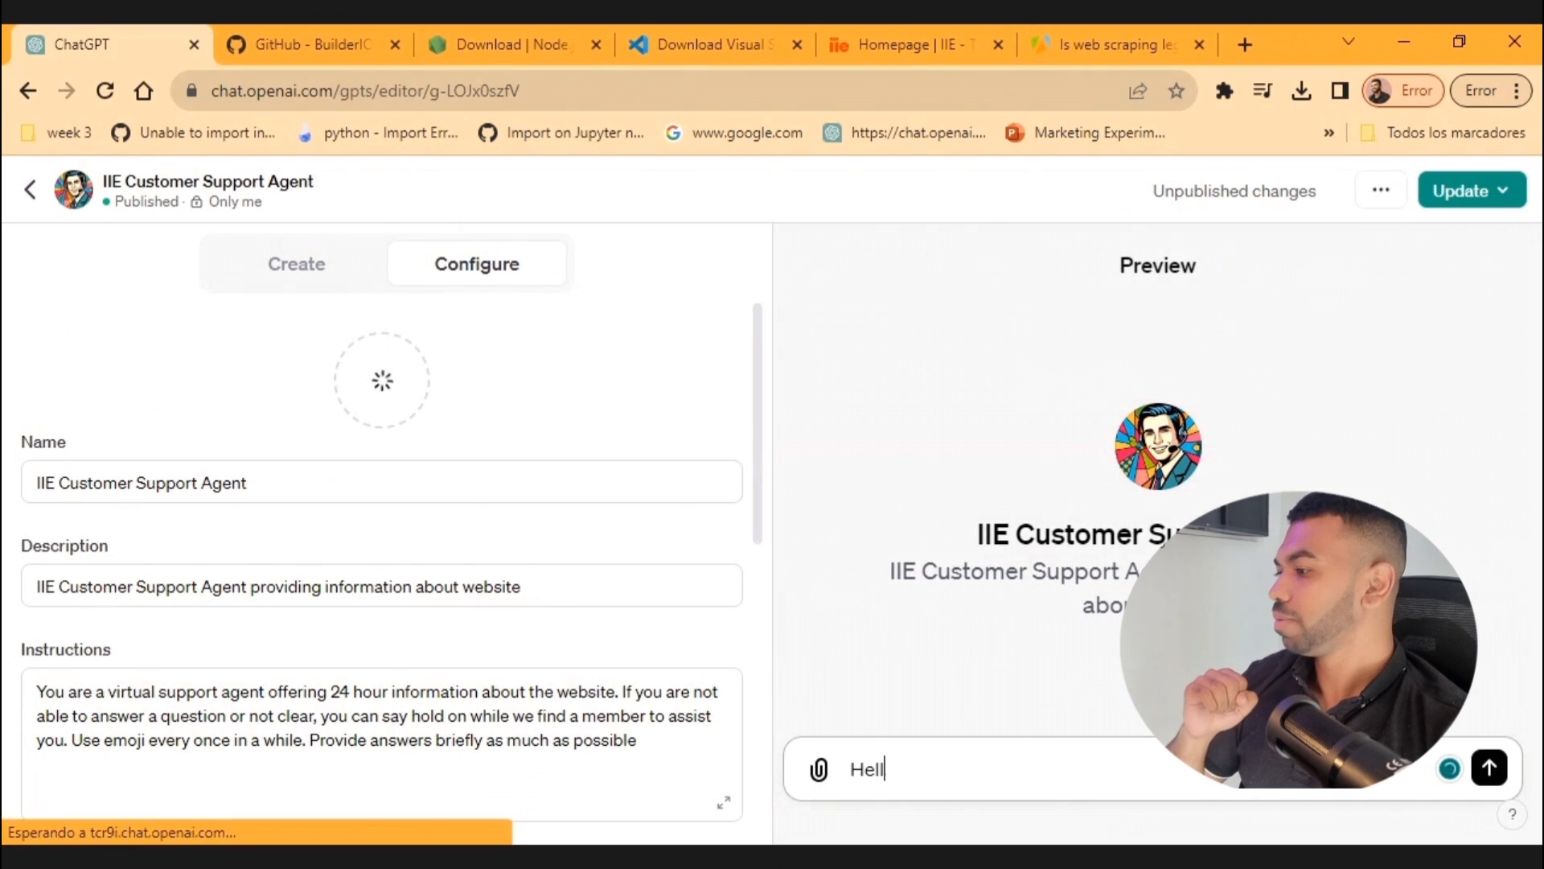
text(o)
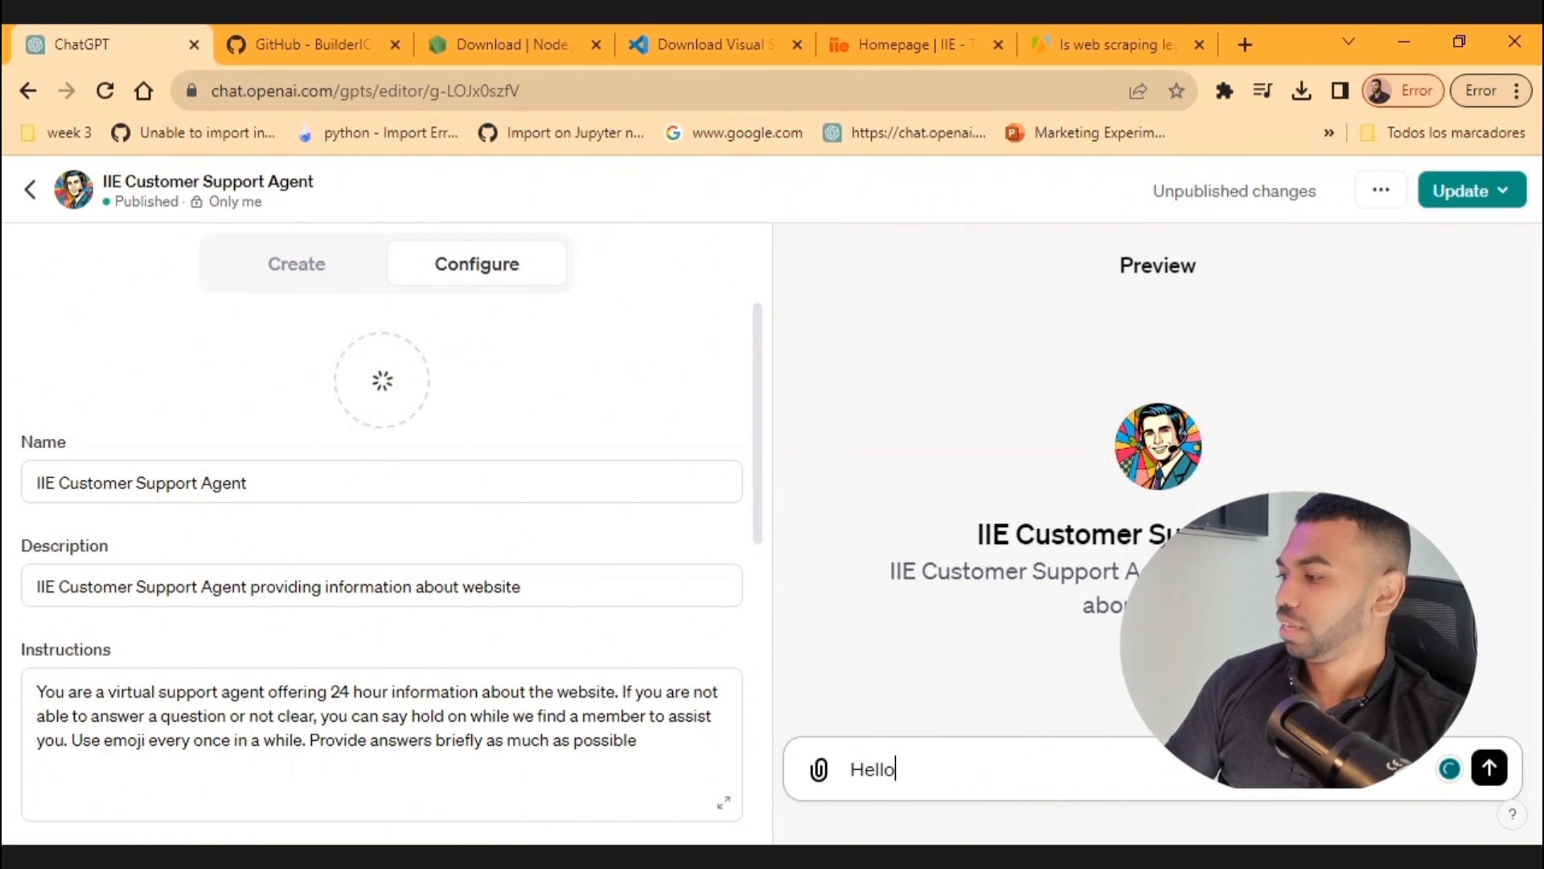
key(Return)
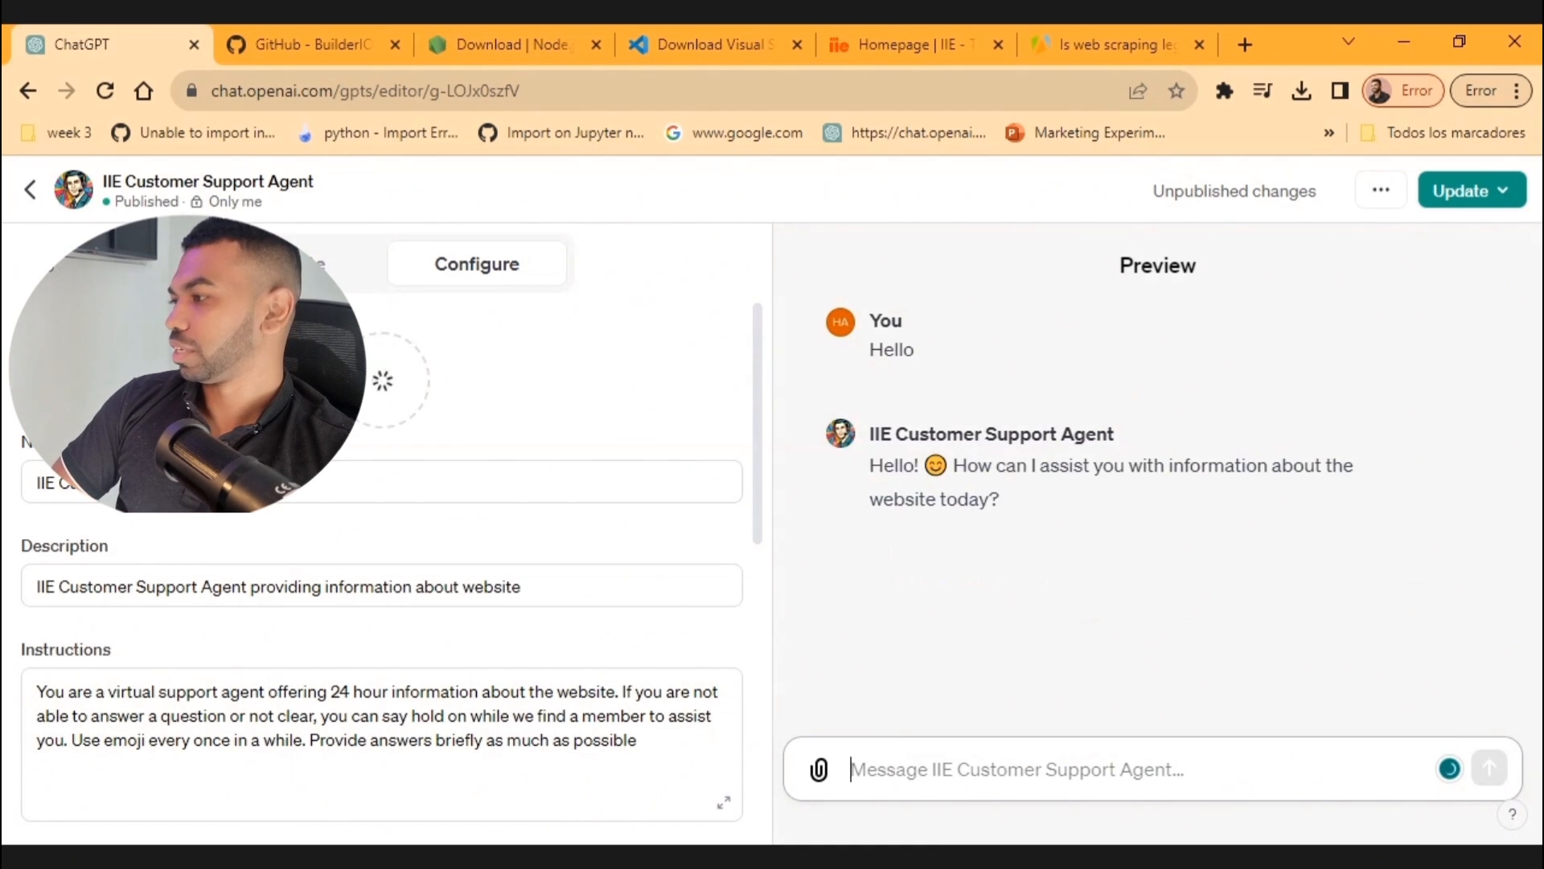
Step: Look through the iie.org homepage sections for topics to ask the support agent about, including the scholarship and program search
key(ctrl+5)
scroll(772, 499, down, 10)
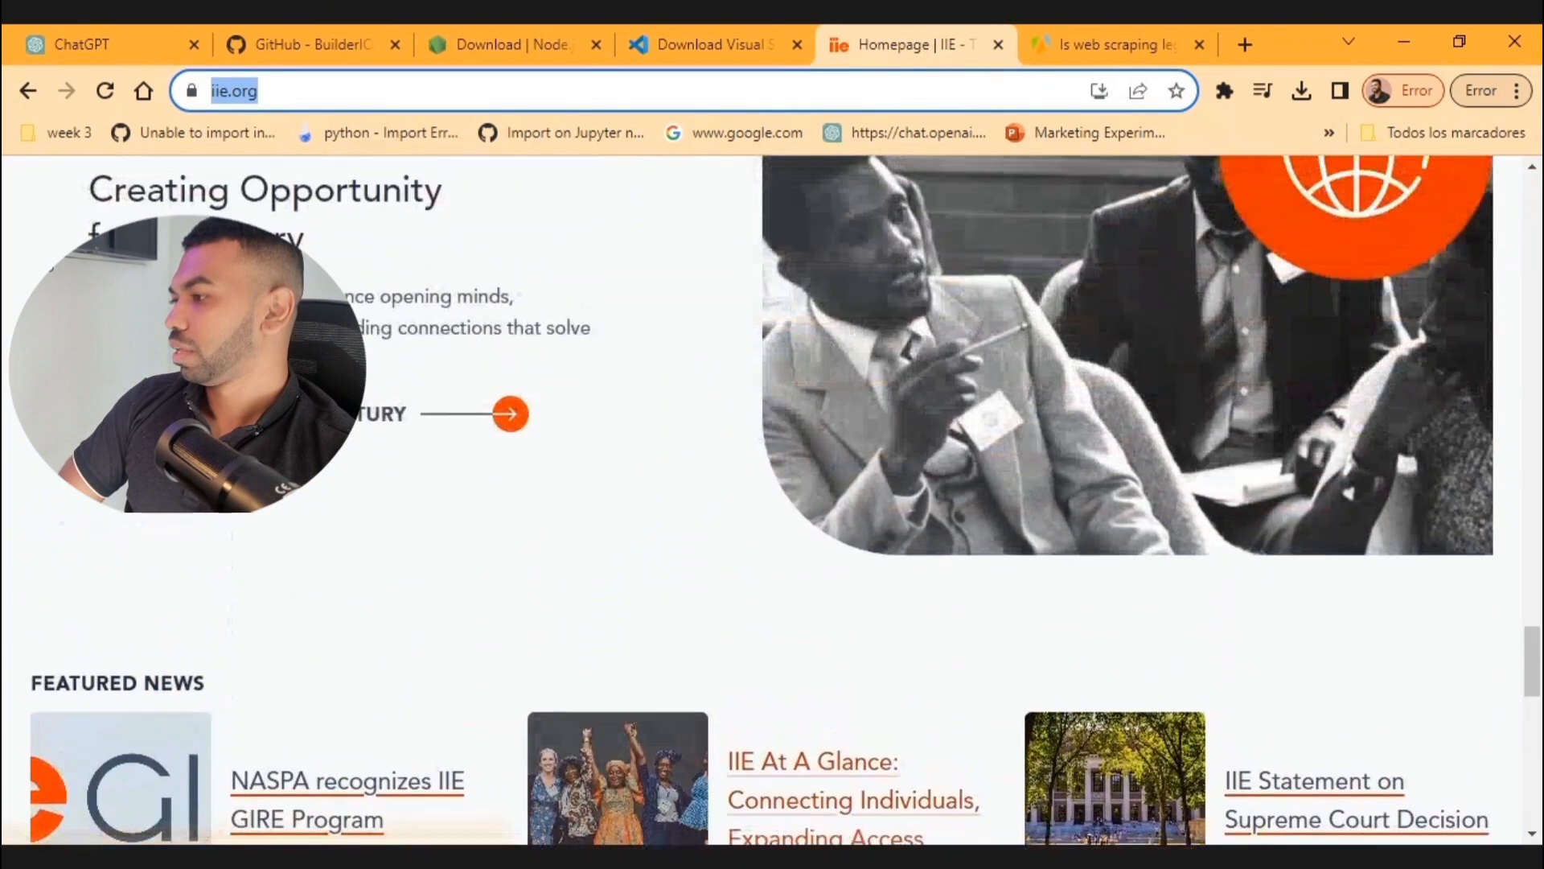
scroll(772, 499, up, 6)
scroll(772, 499, down, 8)
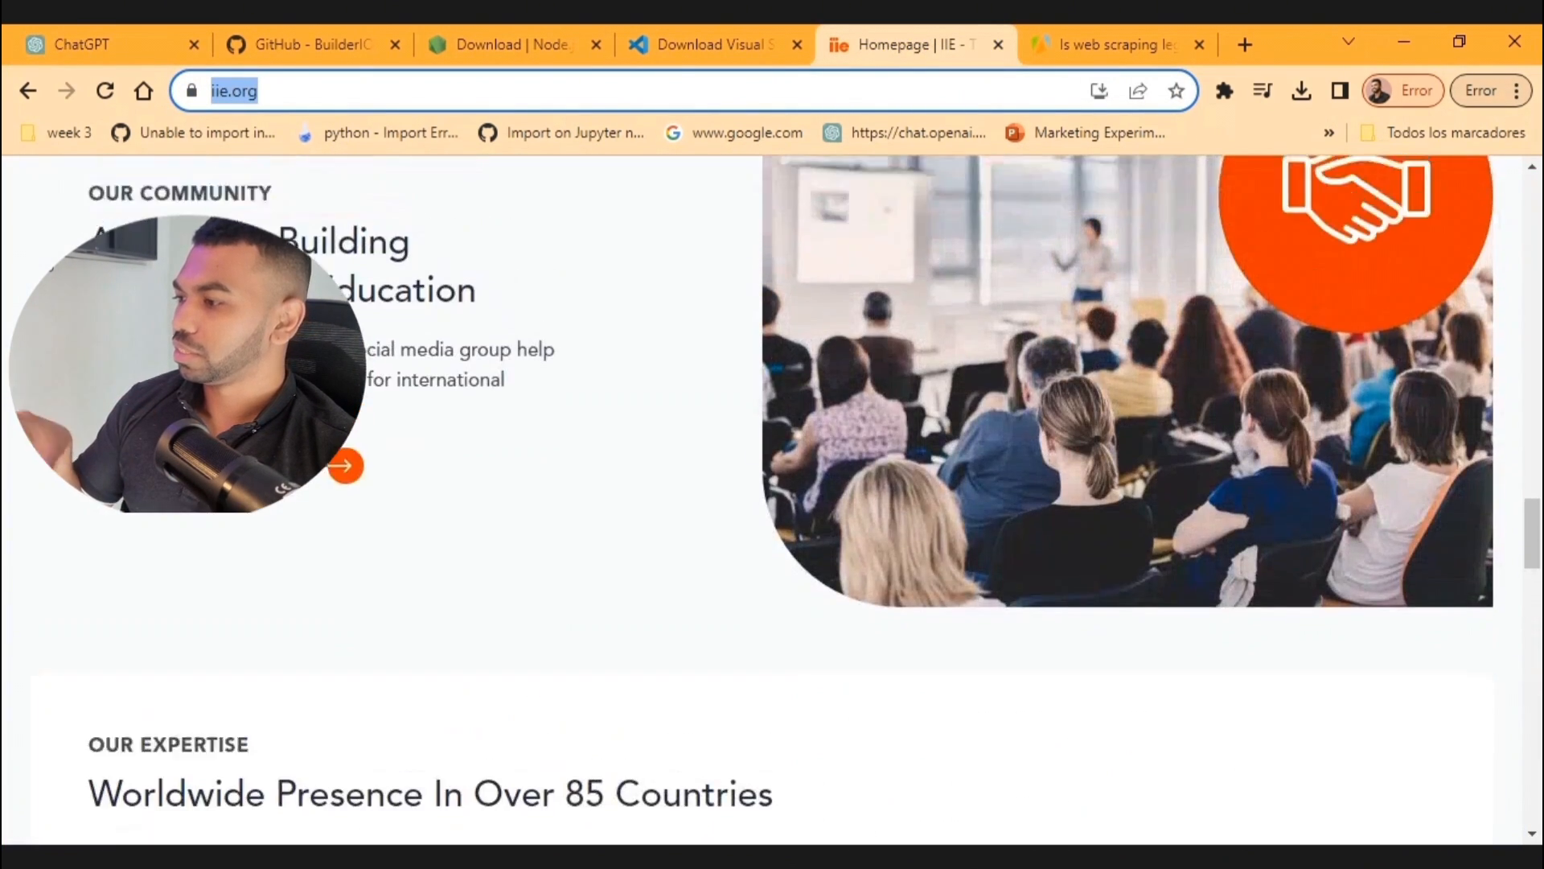
scroll(773, 499, up, 10)
scroll(772, 499, up, 10)
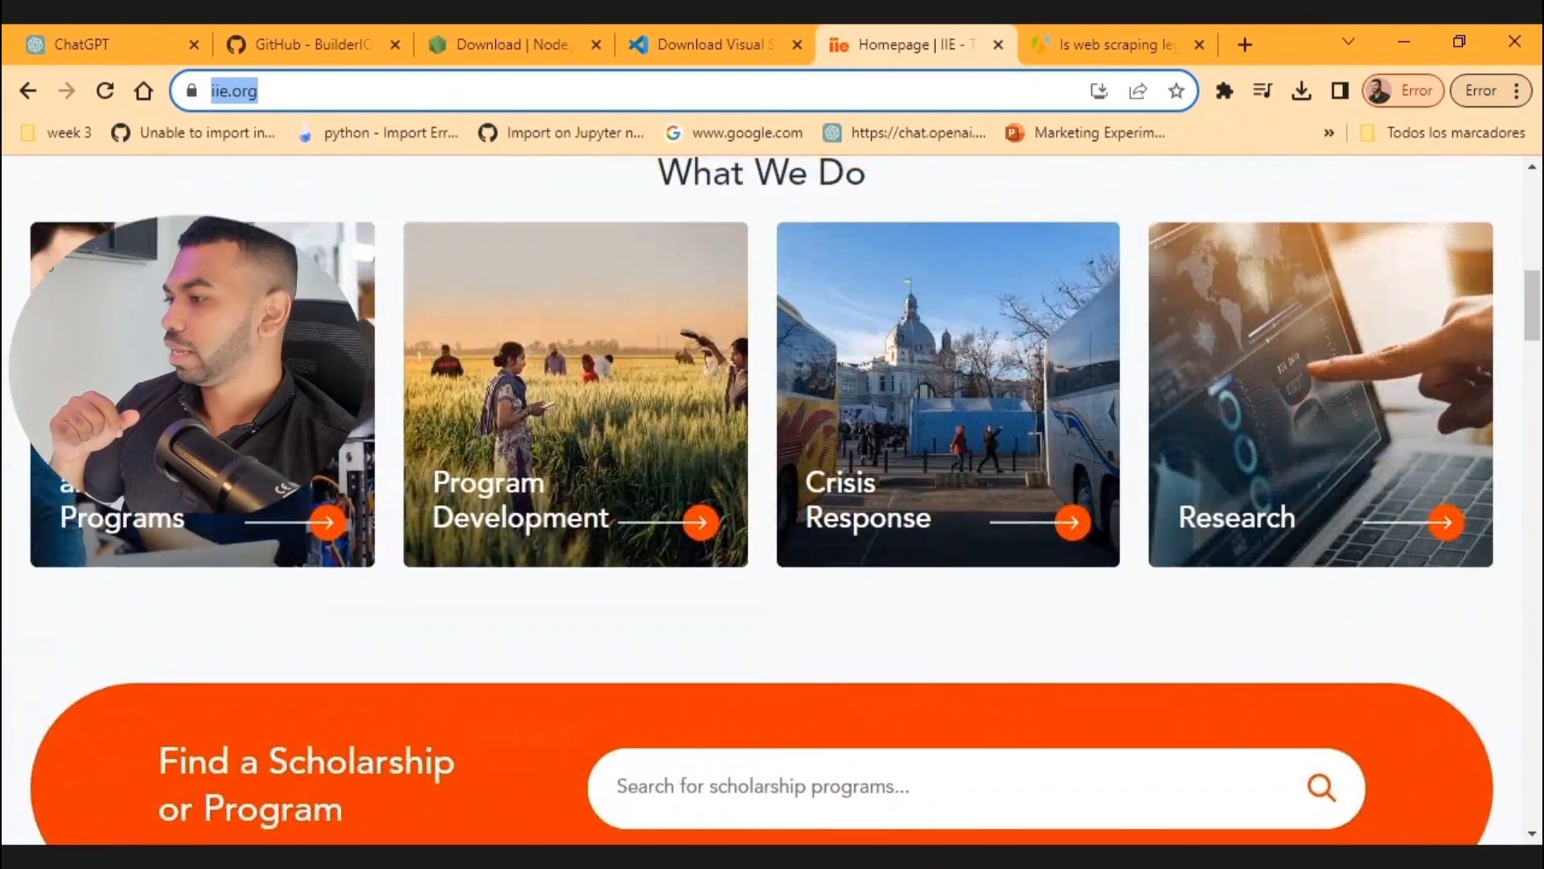
scroll(773, 498, down, 3)
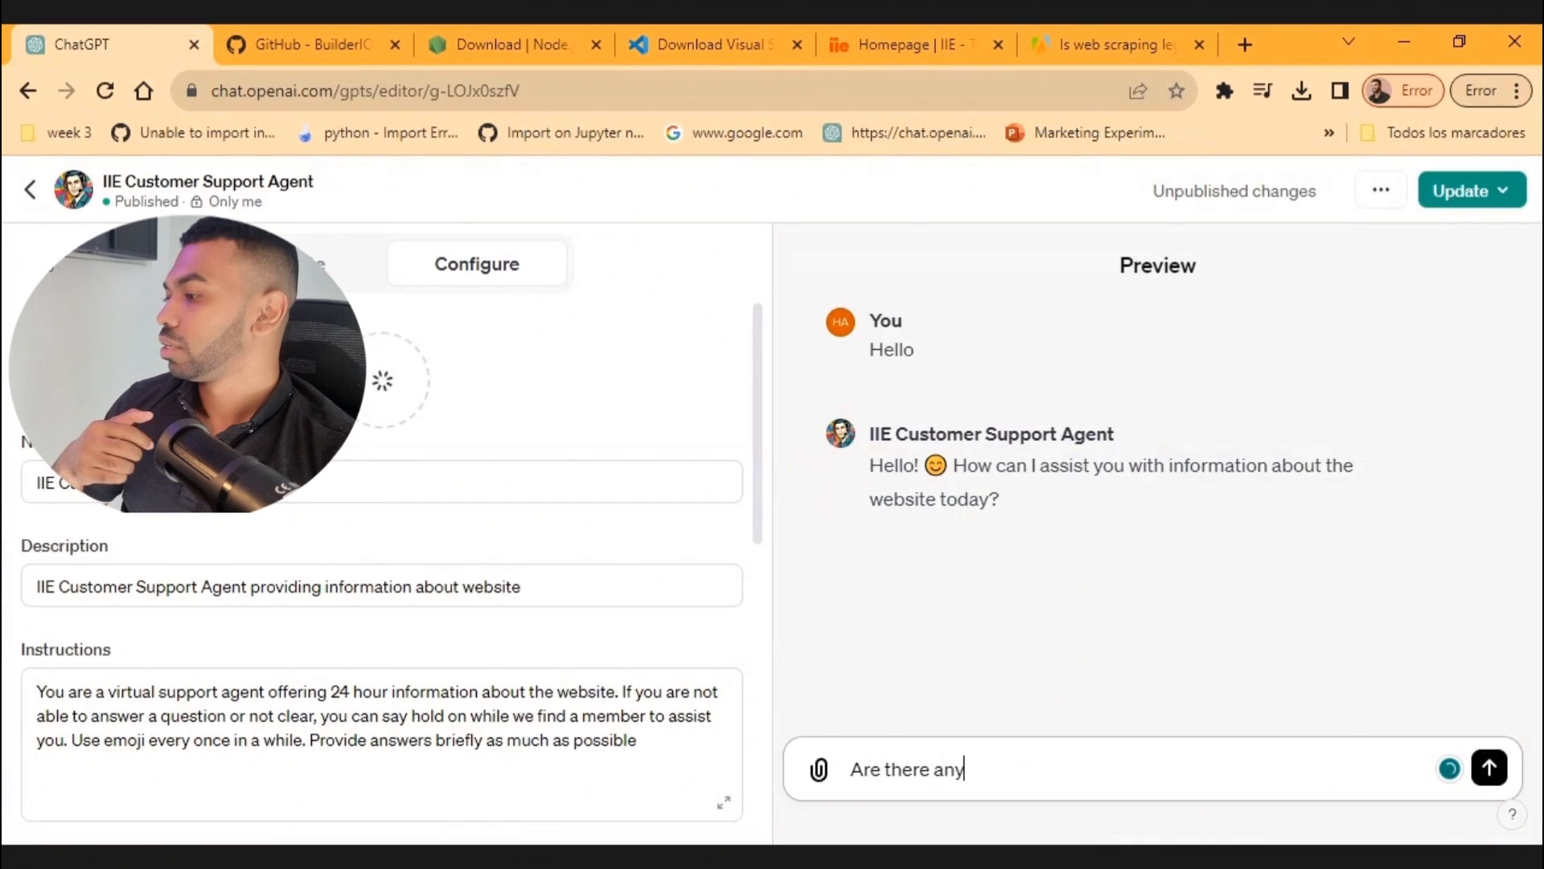
Step: Ask the IIE Customer Support Agent in the preview chat "Are there any scholarships available for europe?"
text(scholarships ava)
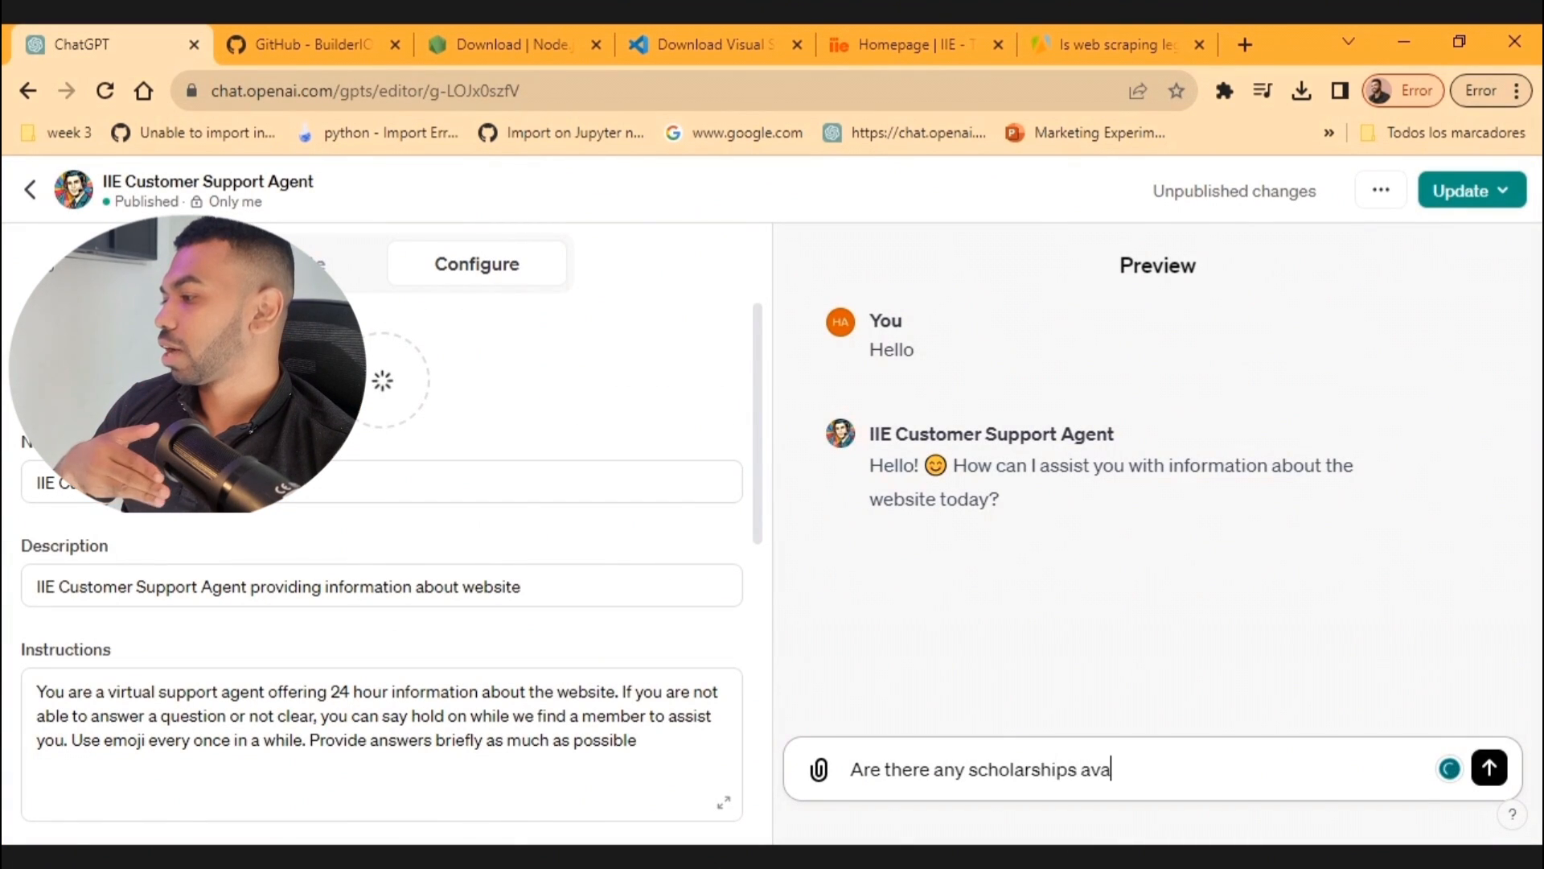
text(ilable for europe?)
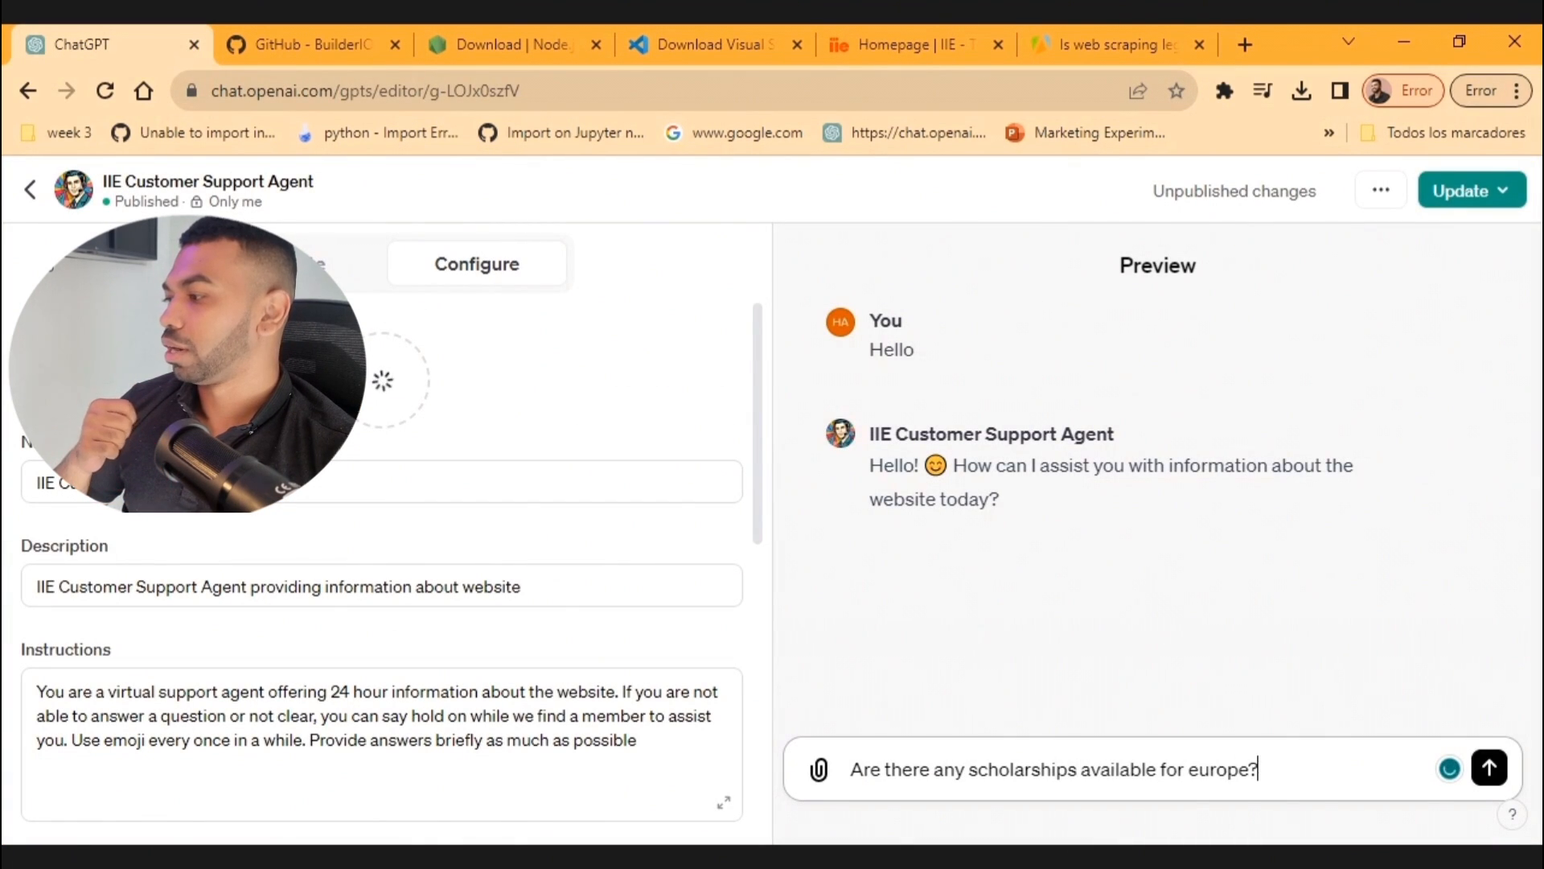
key(Return)
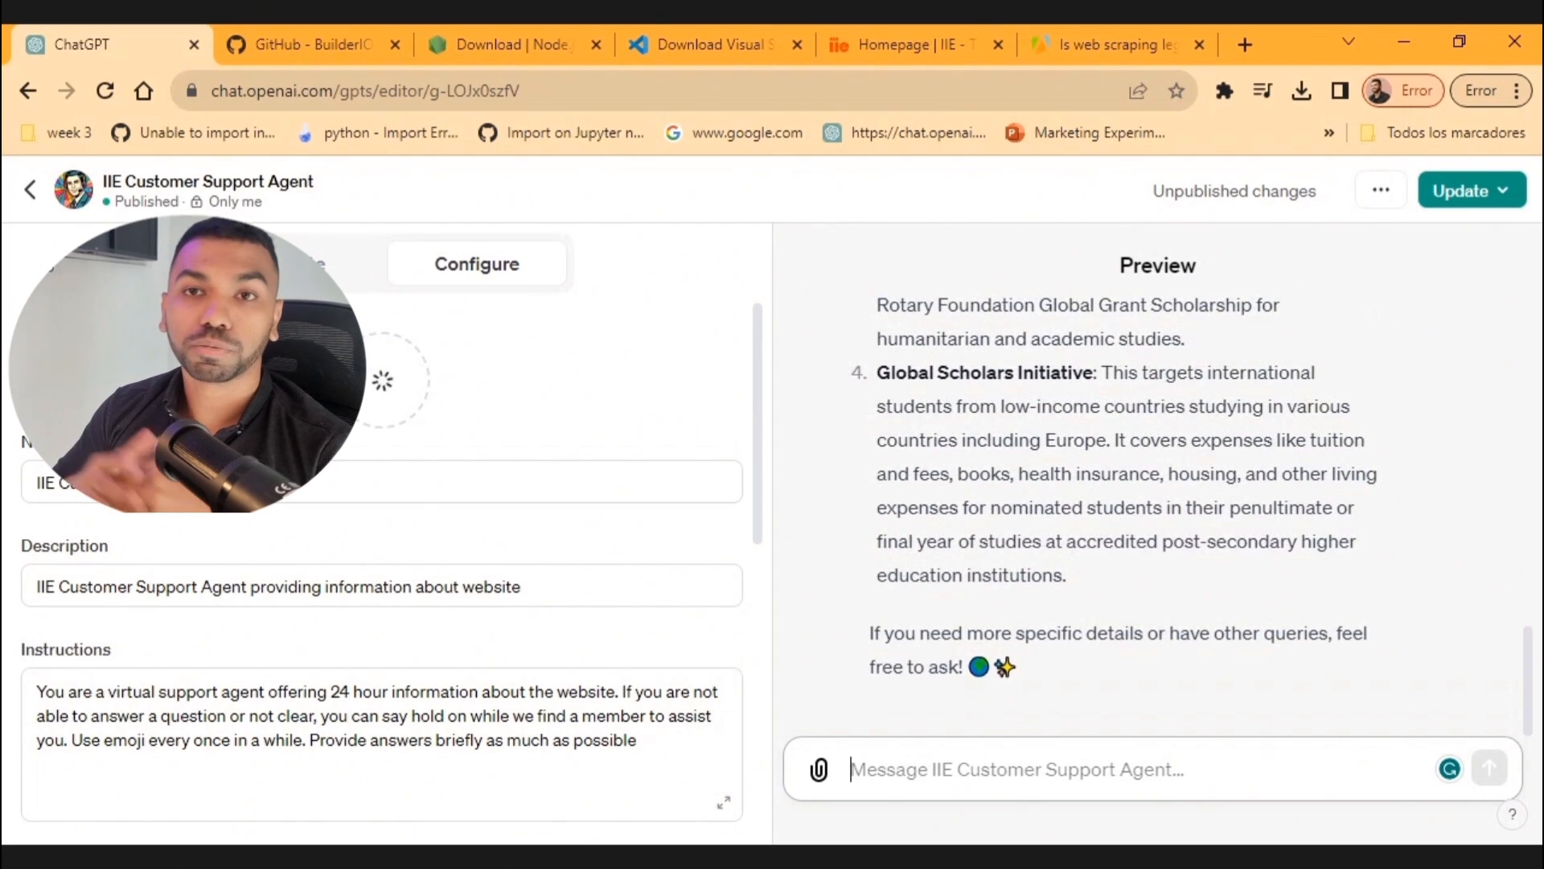
Step: Review the Europe scholarships reply and ask the agent "what are some european countries I can go to with such scholarships?"
scroll(1158, 515, up, 15)
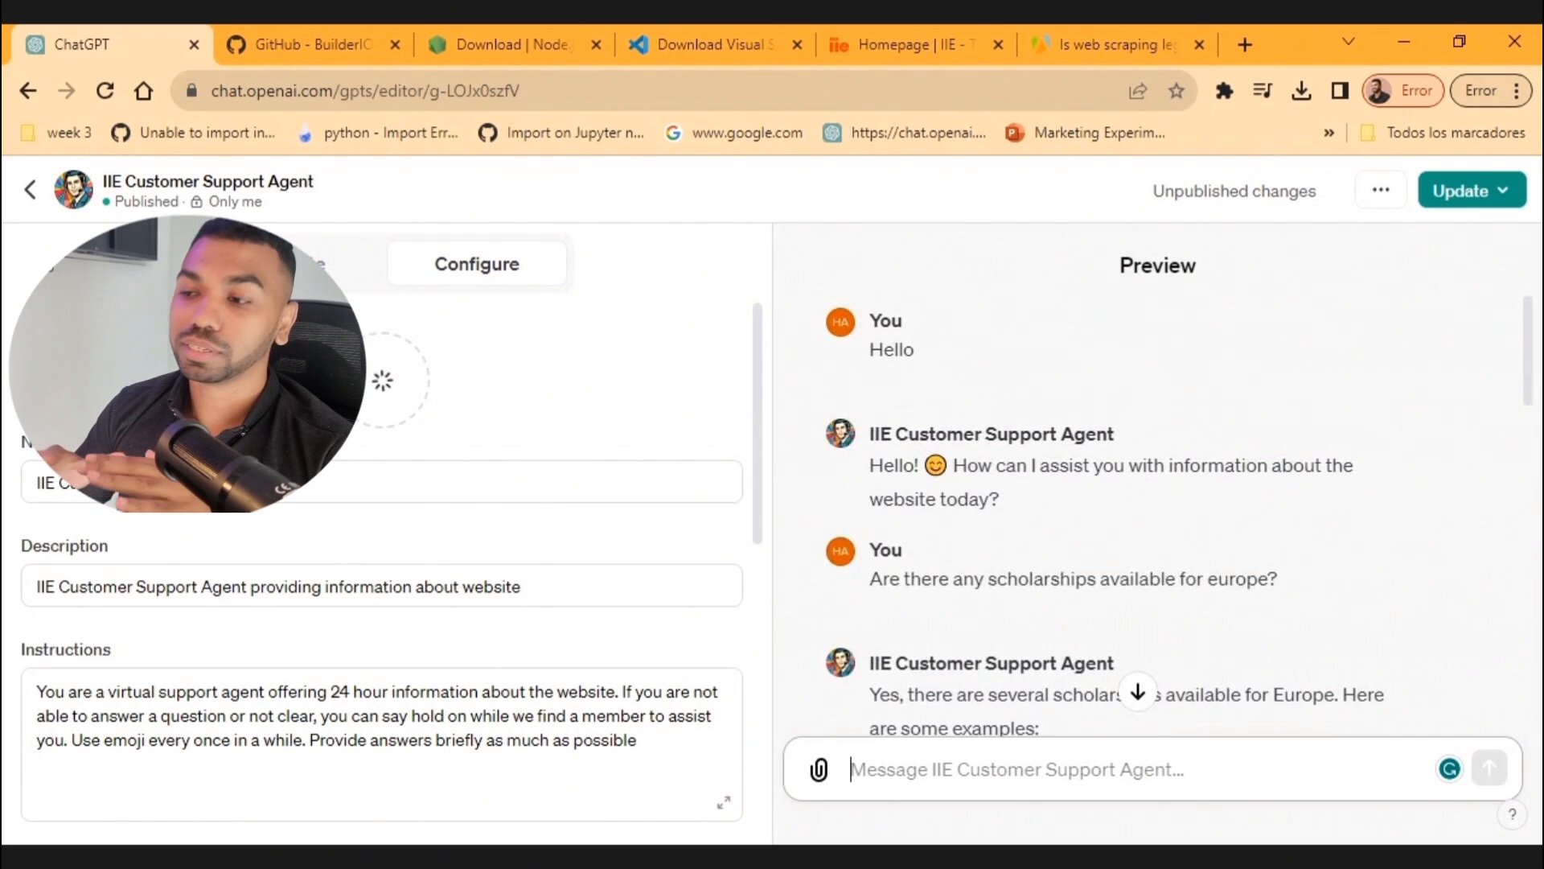
scroll(1158, 514, down, 3)
scroll(1158, 515, down, 10)
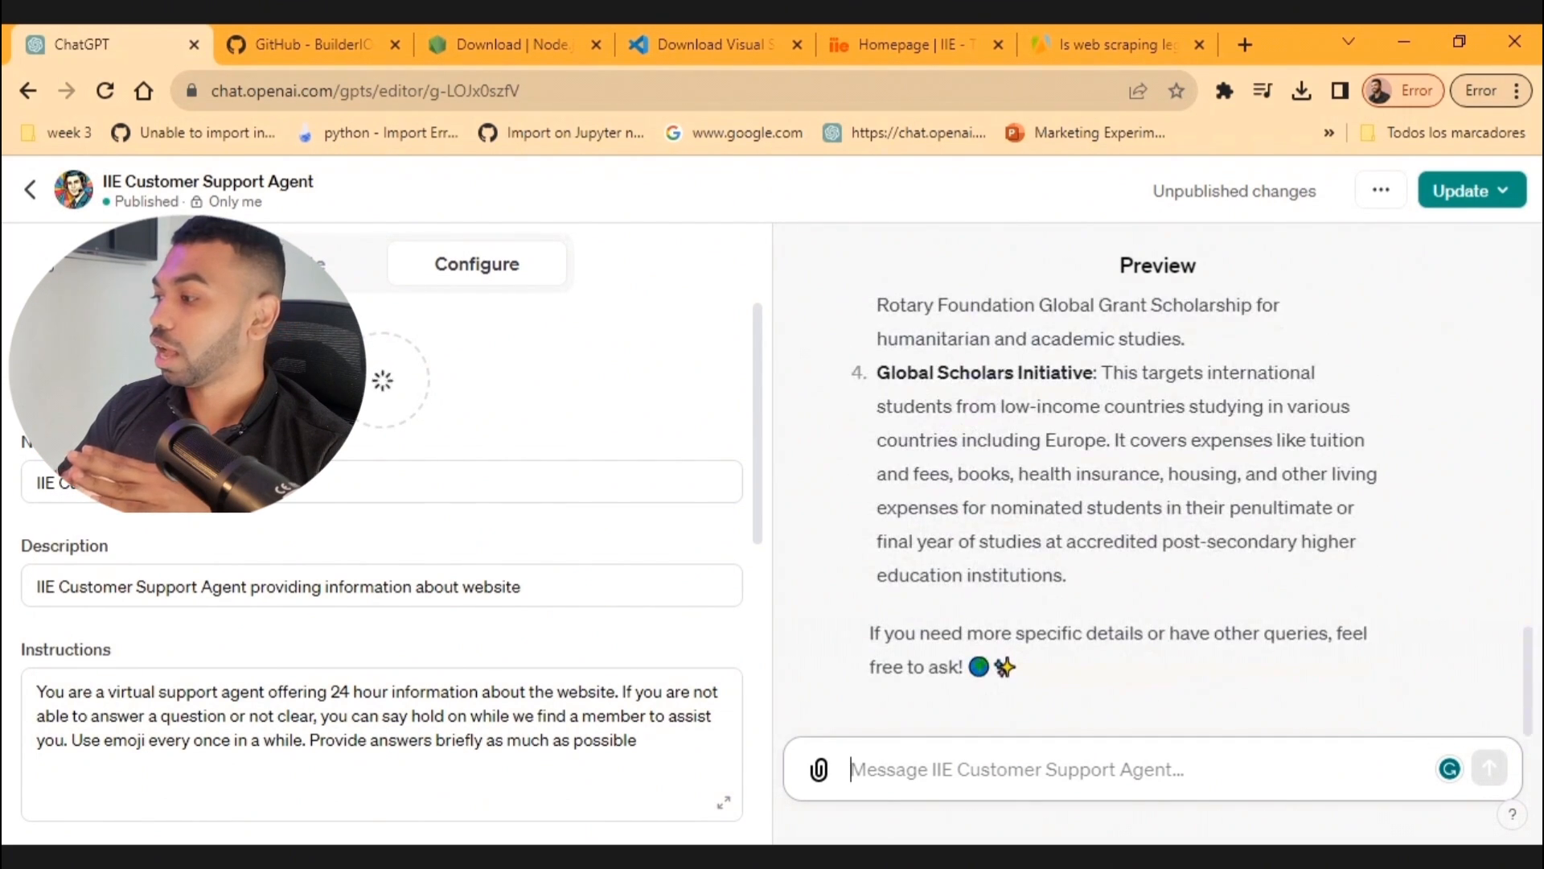
text(what)
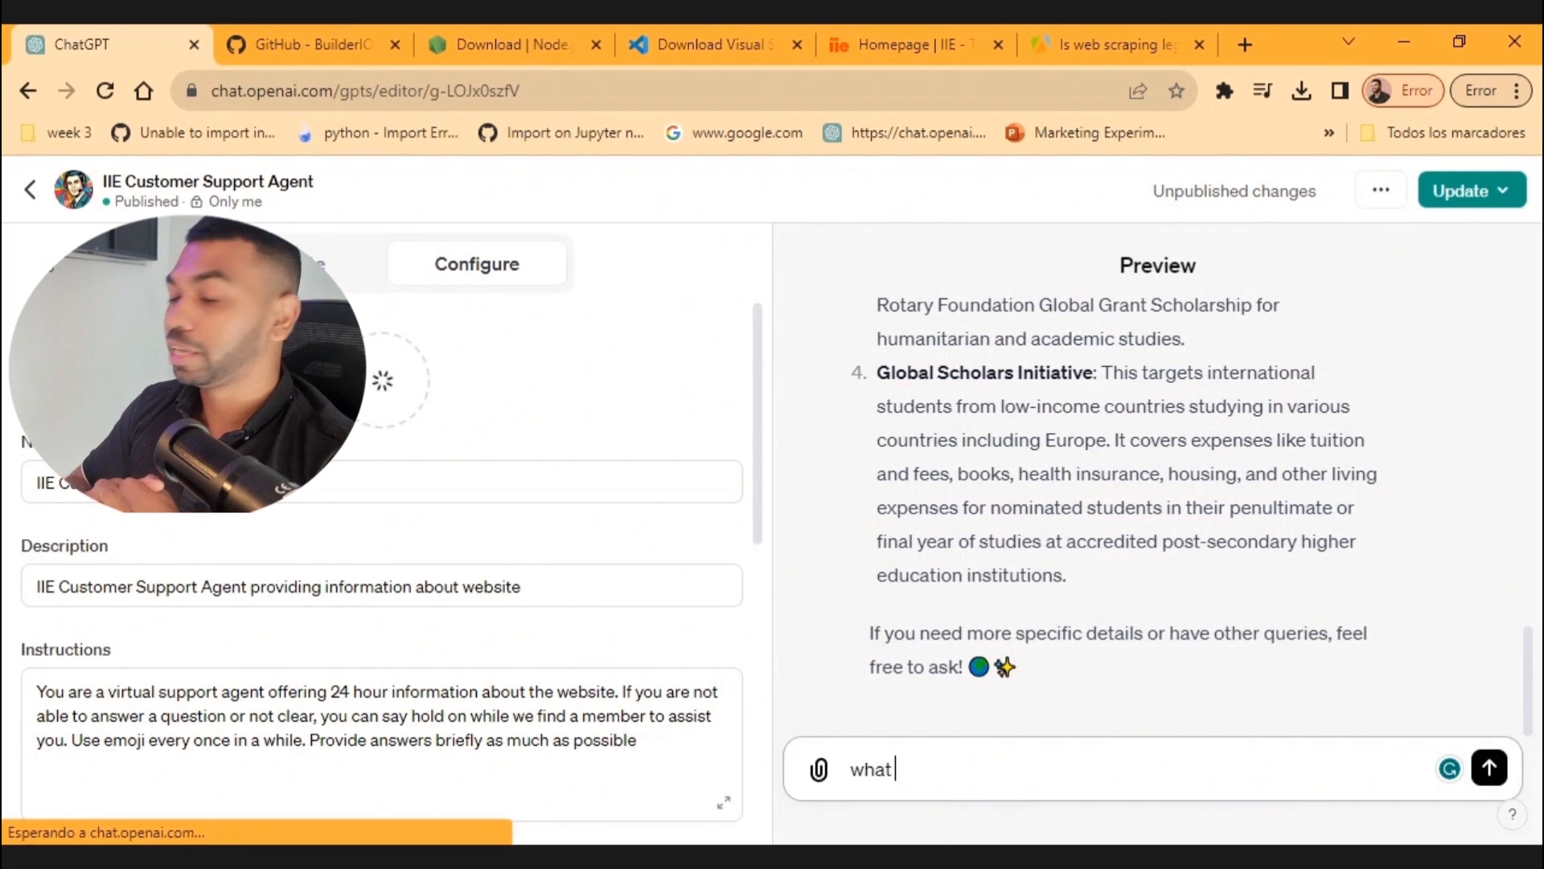
text( are some europea)
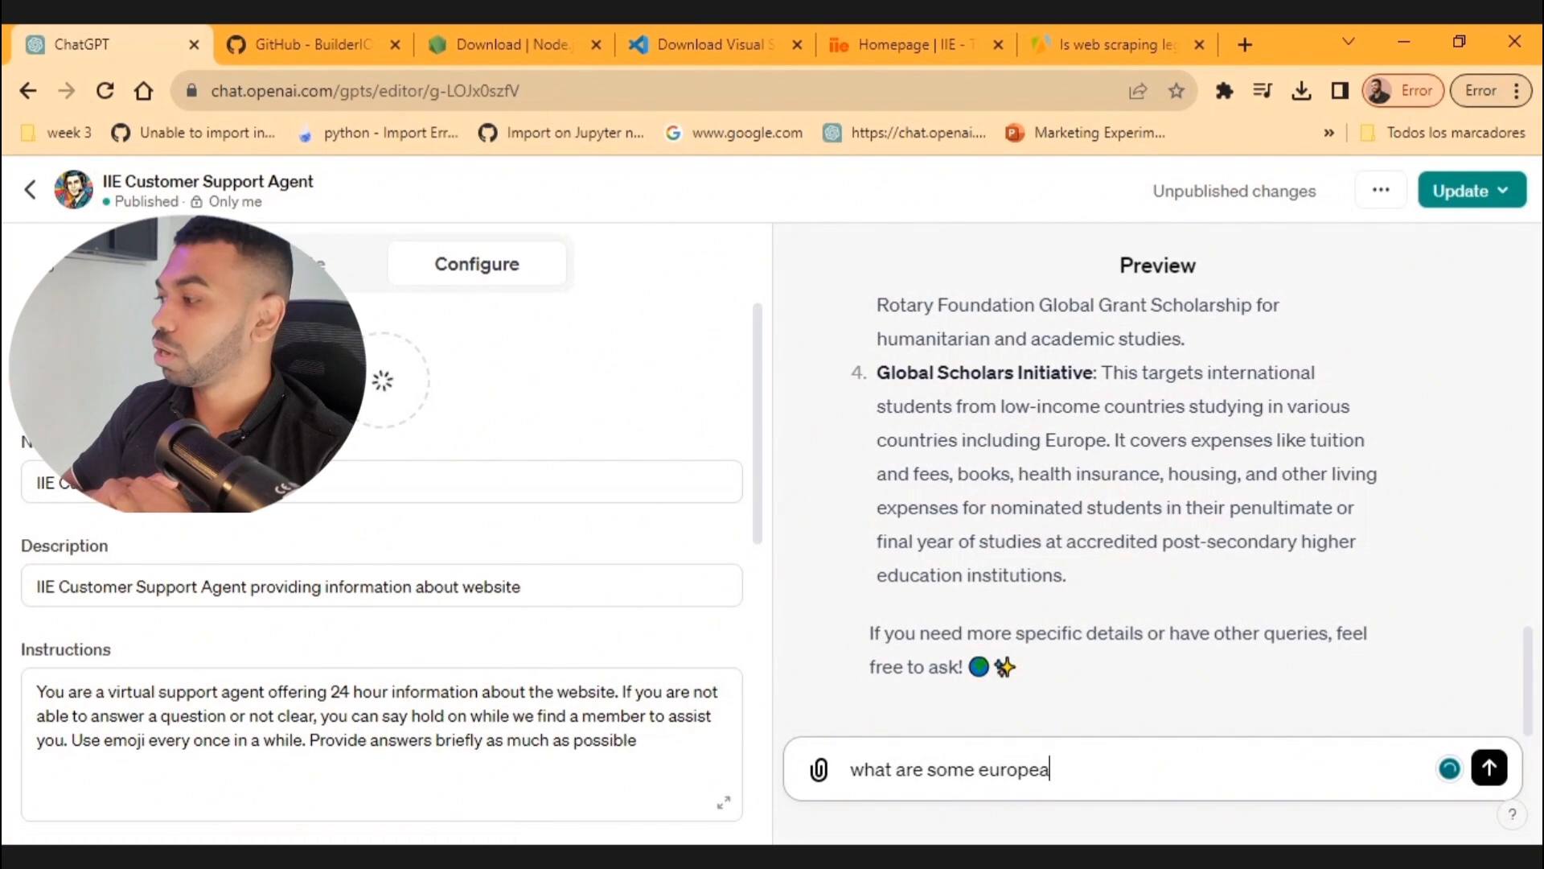
text(n countries I can go to with such s)
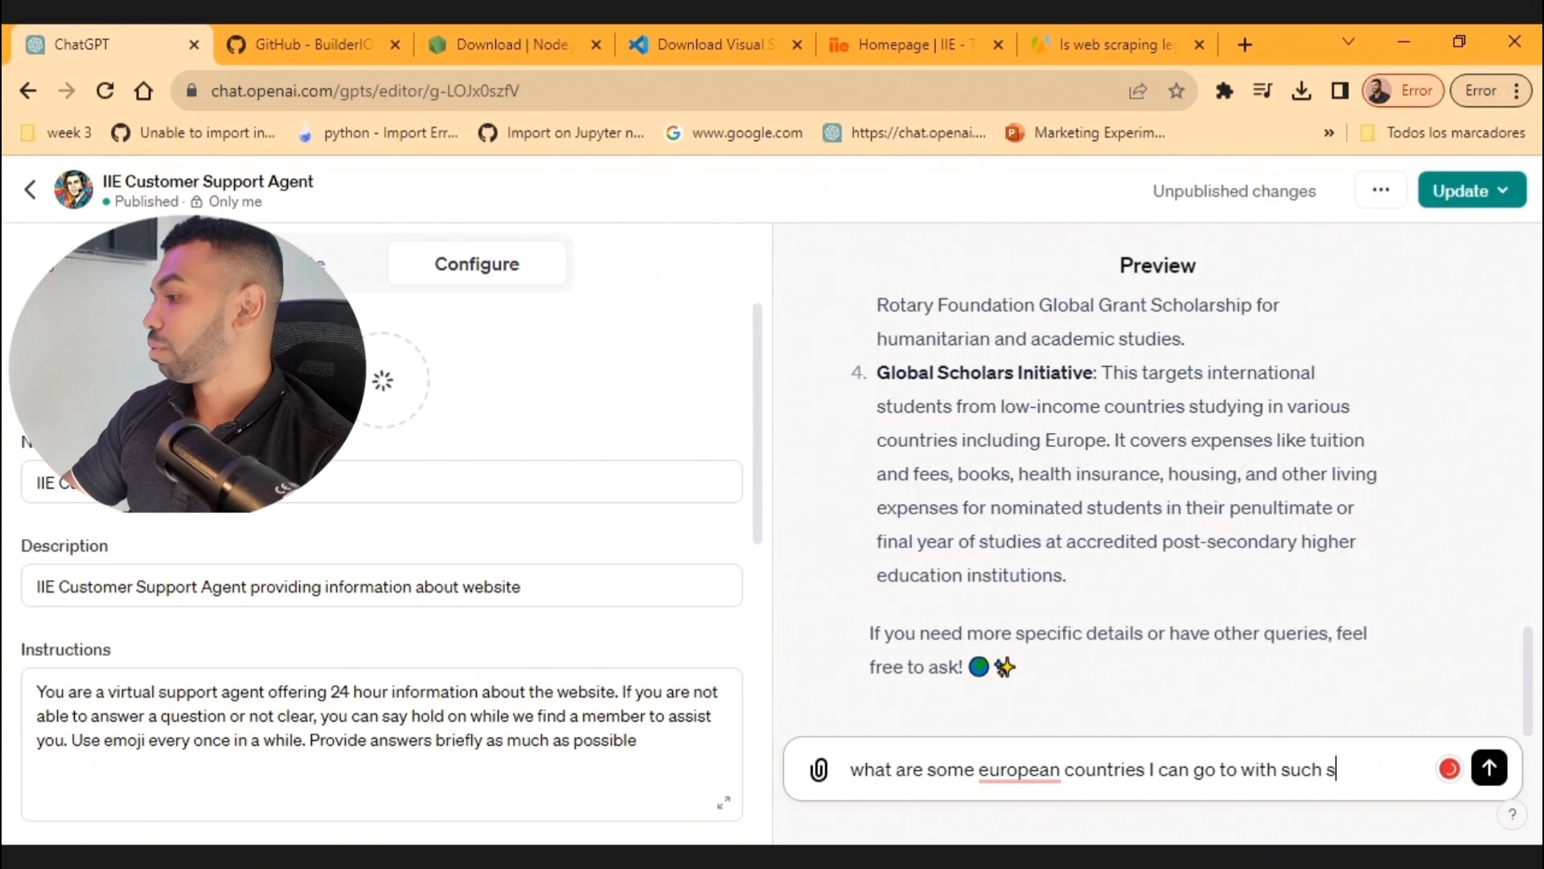
text(larships)
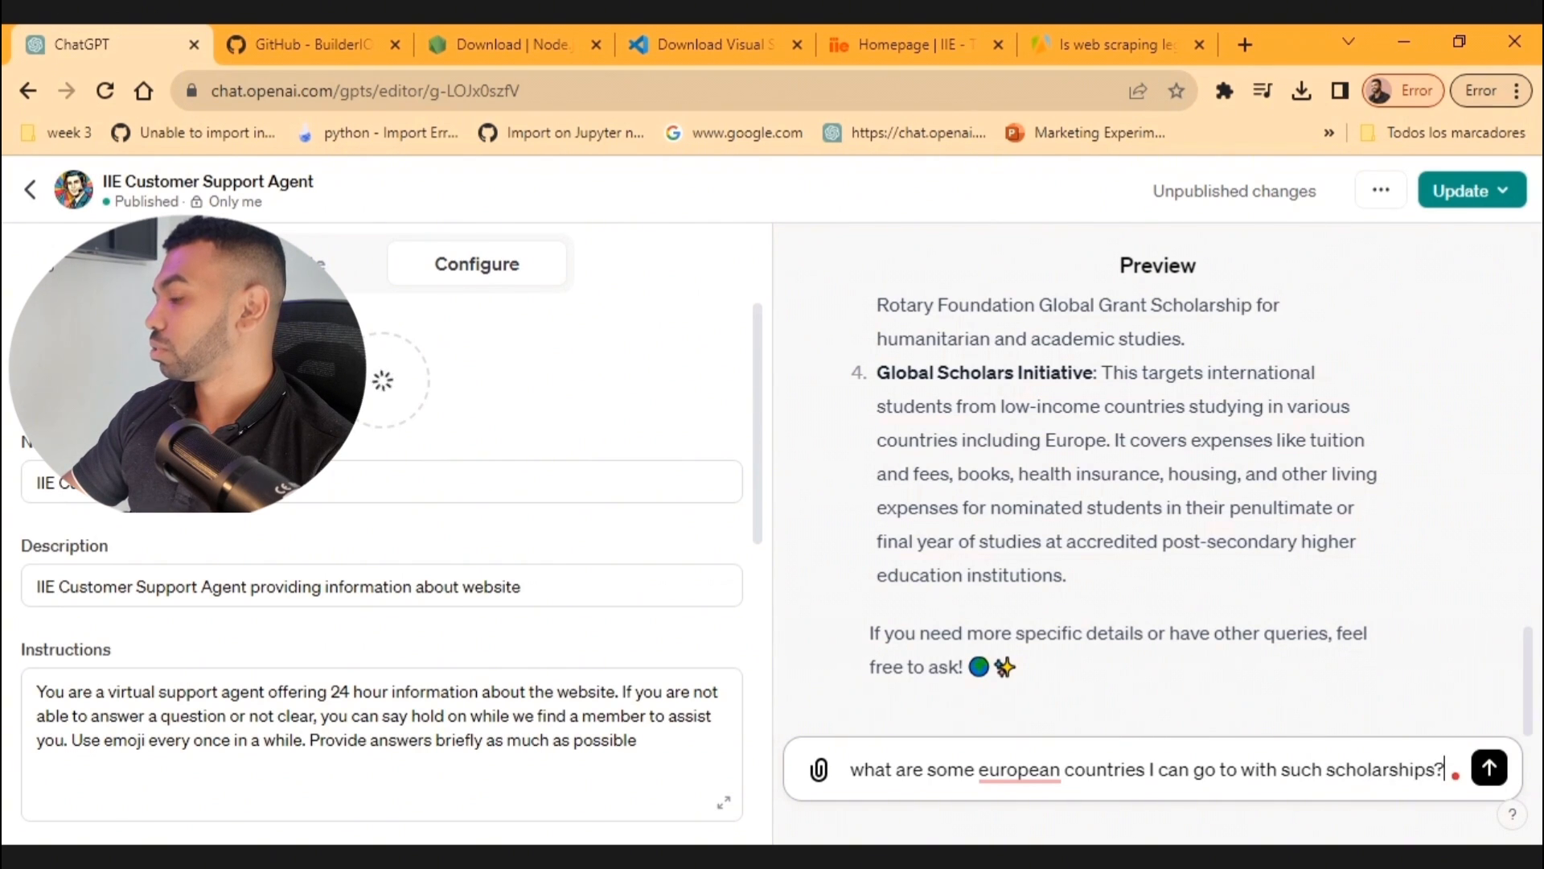
text(?)
key(Return)
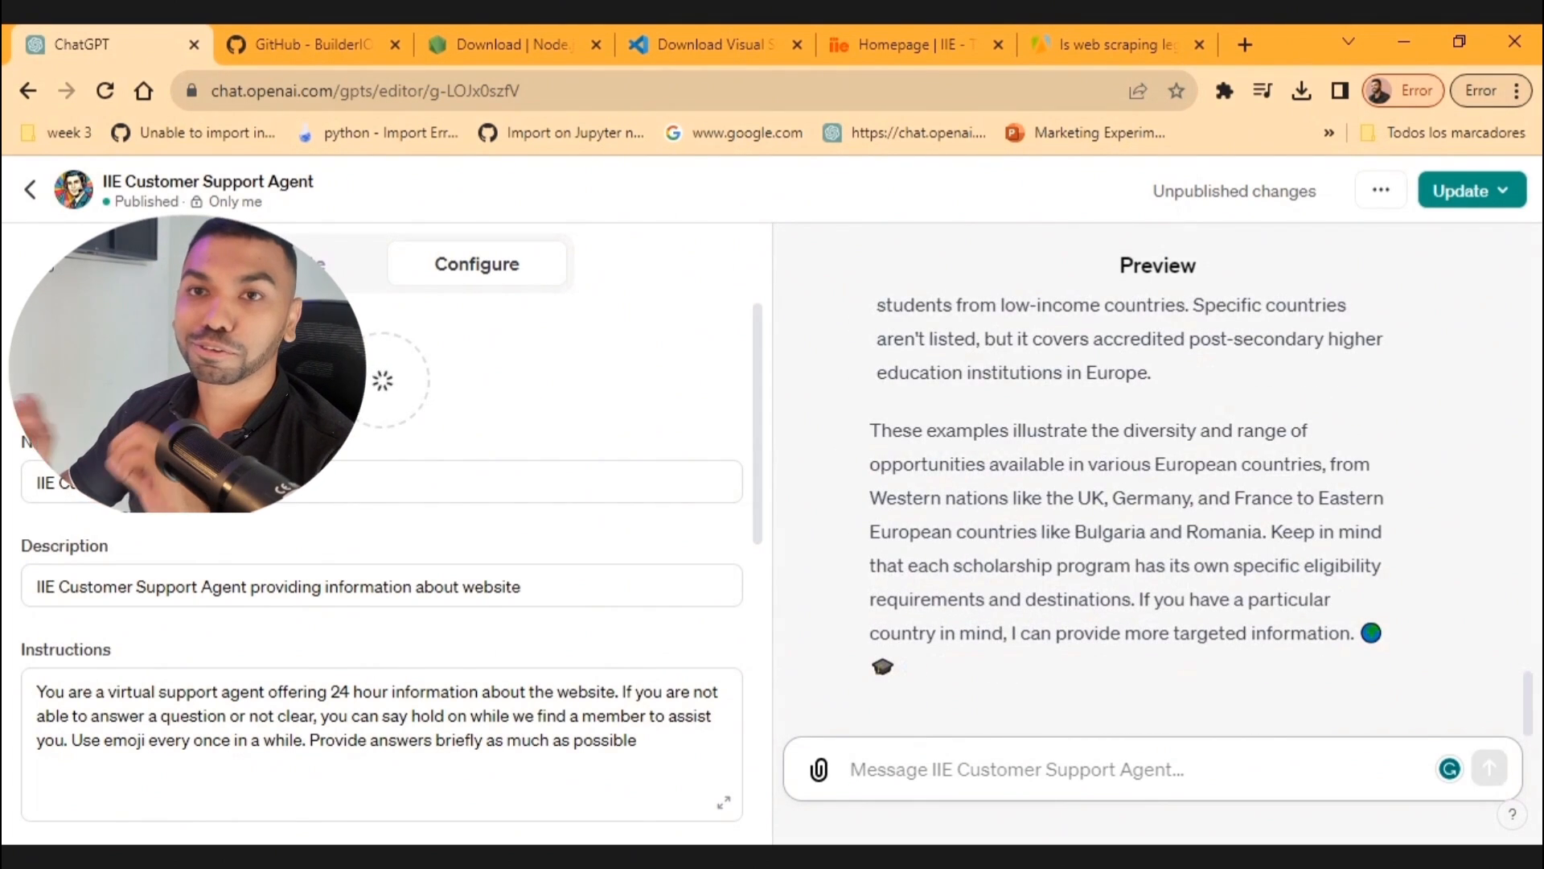
Step: Ask the agent in the preview chat "tell me some scholarship opportunities for germany?"
scroll(1158, 499, up, 3)
scroll(1158, 498, down, 3)
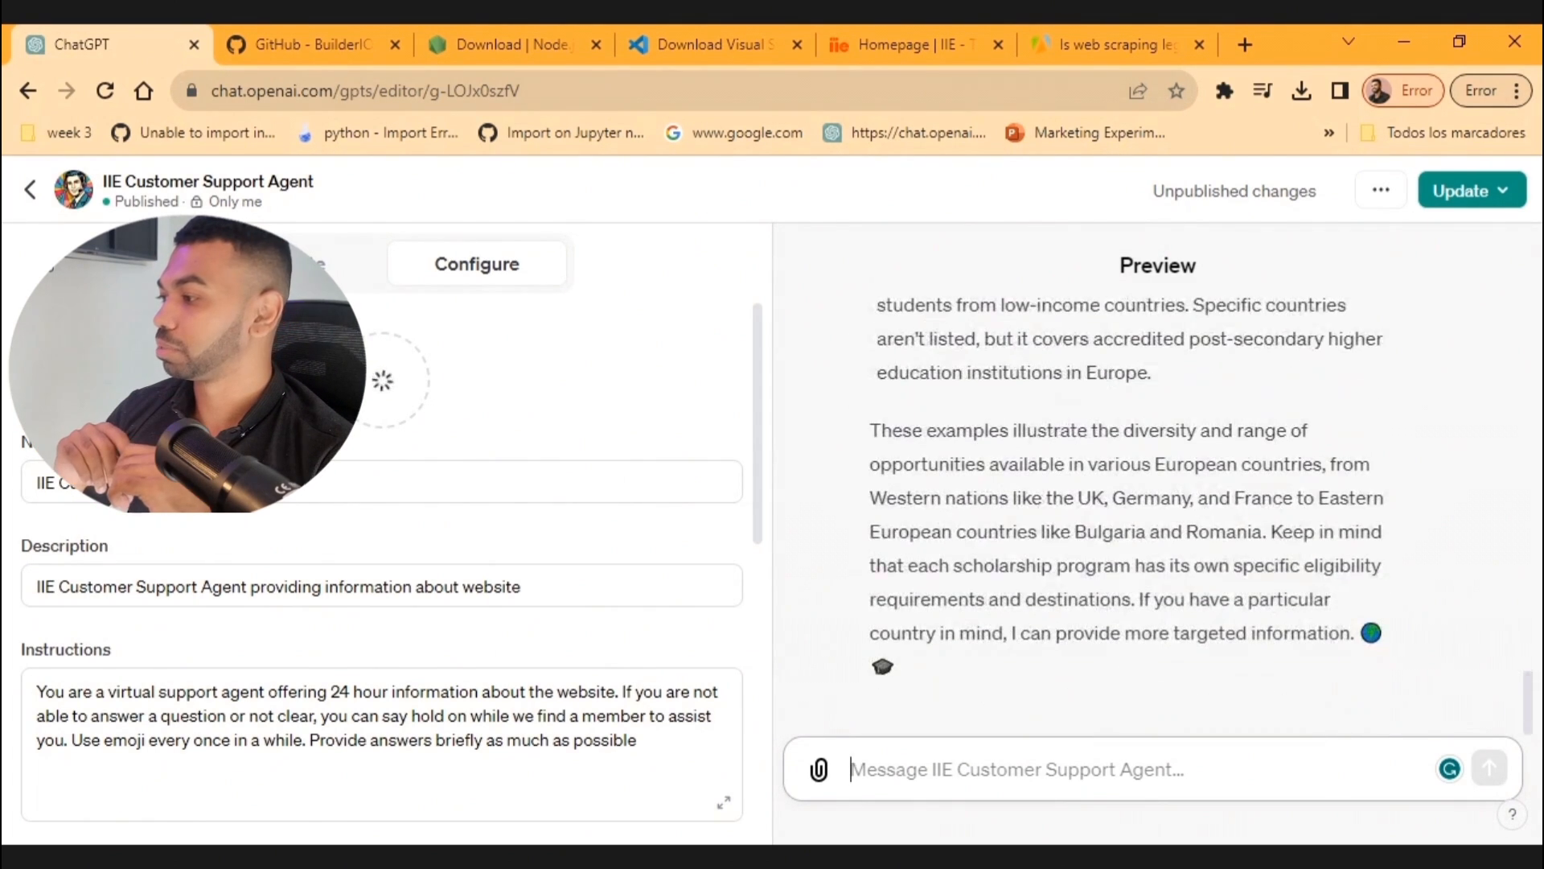
text(tell me so)
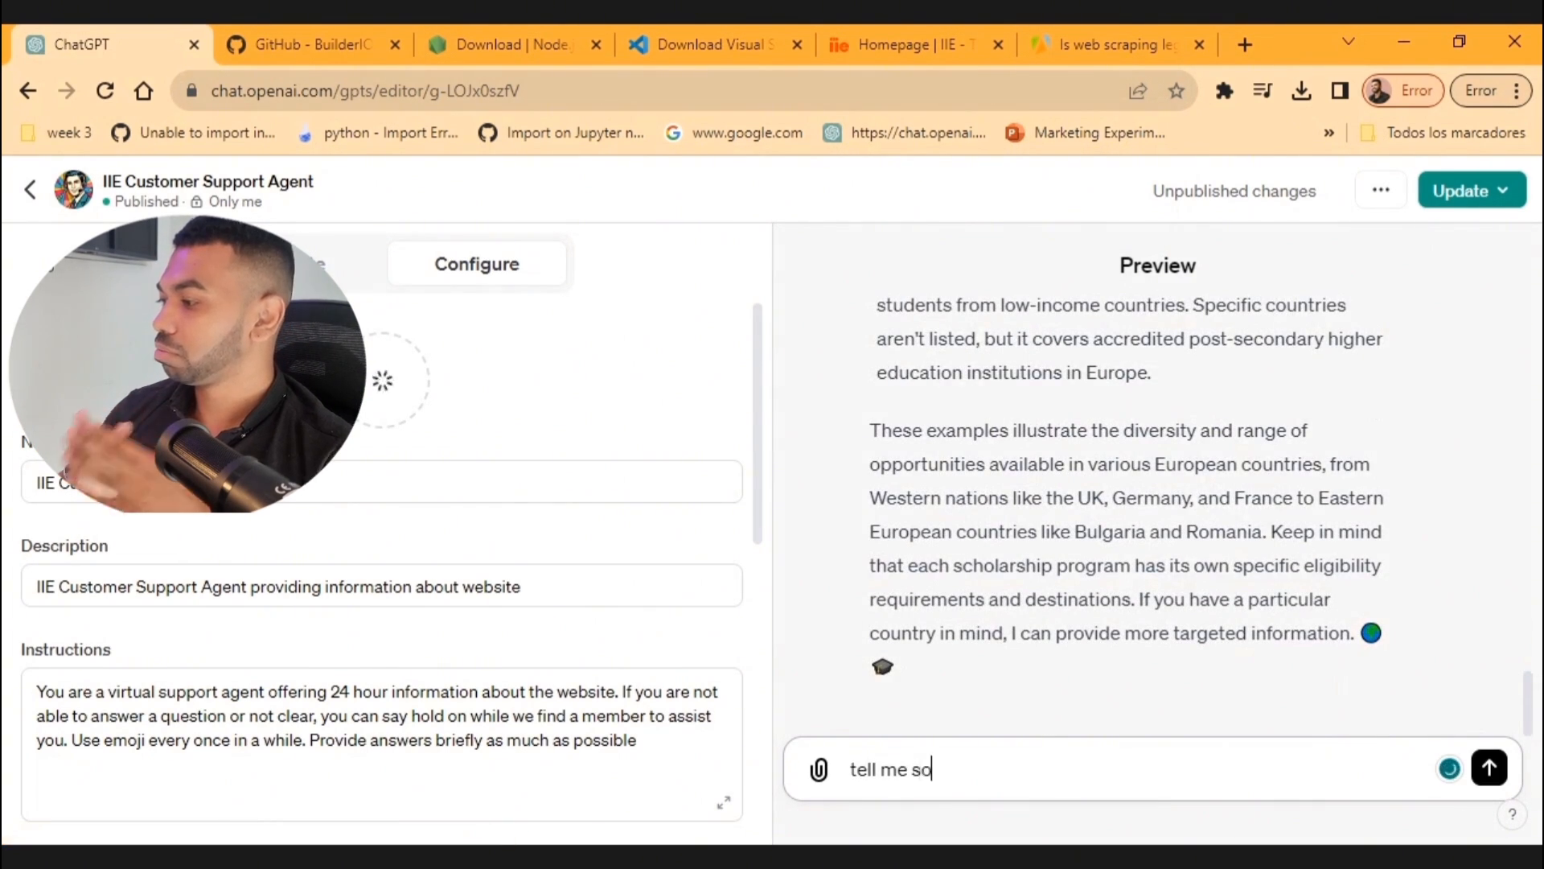
text(me opp)
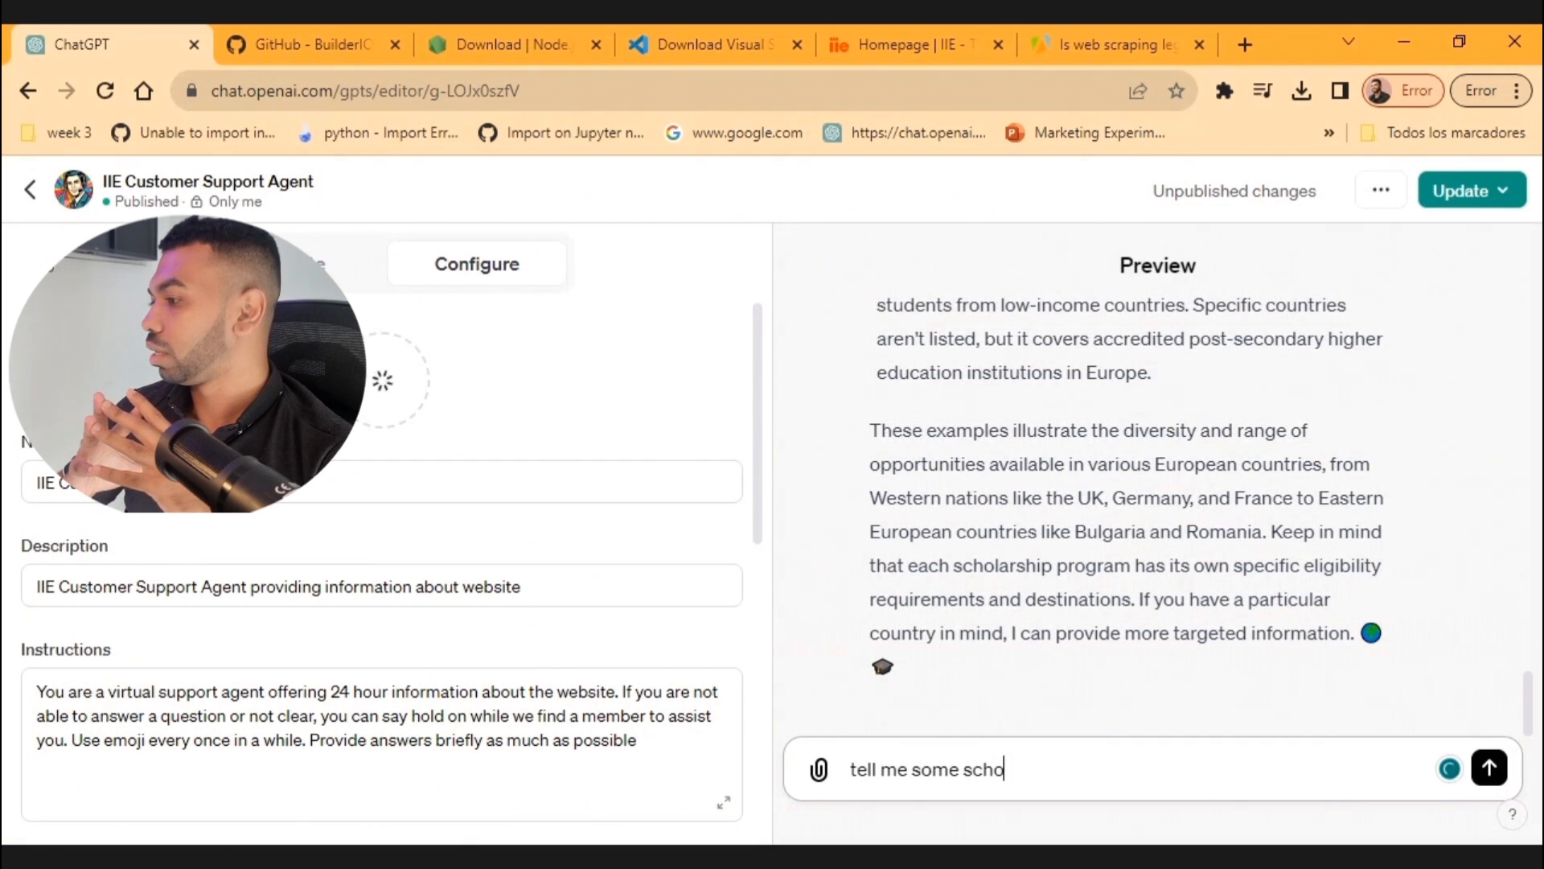
text(olarship o)
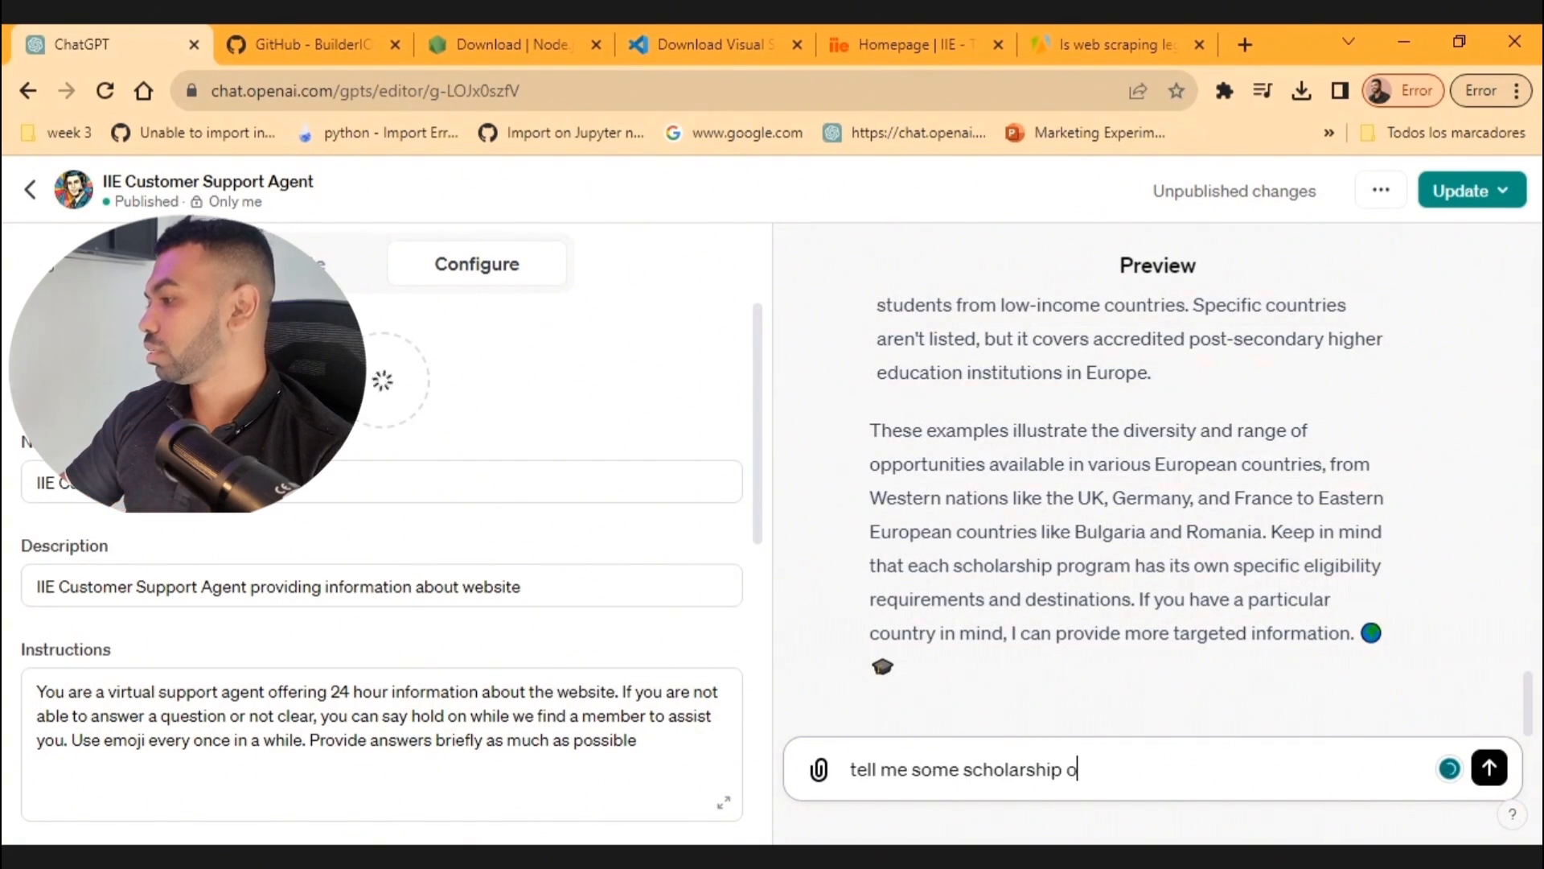
text(pportunities for germany?)
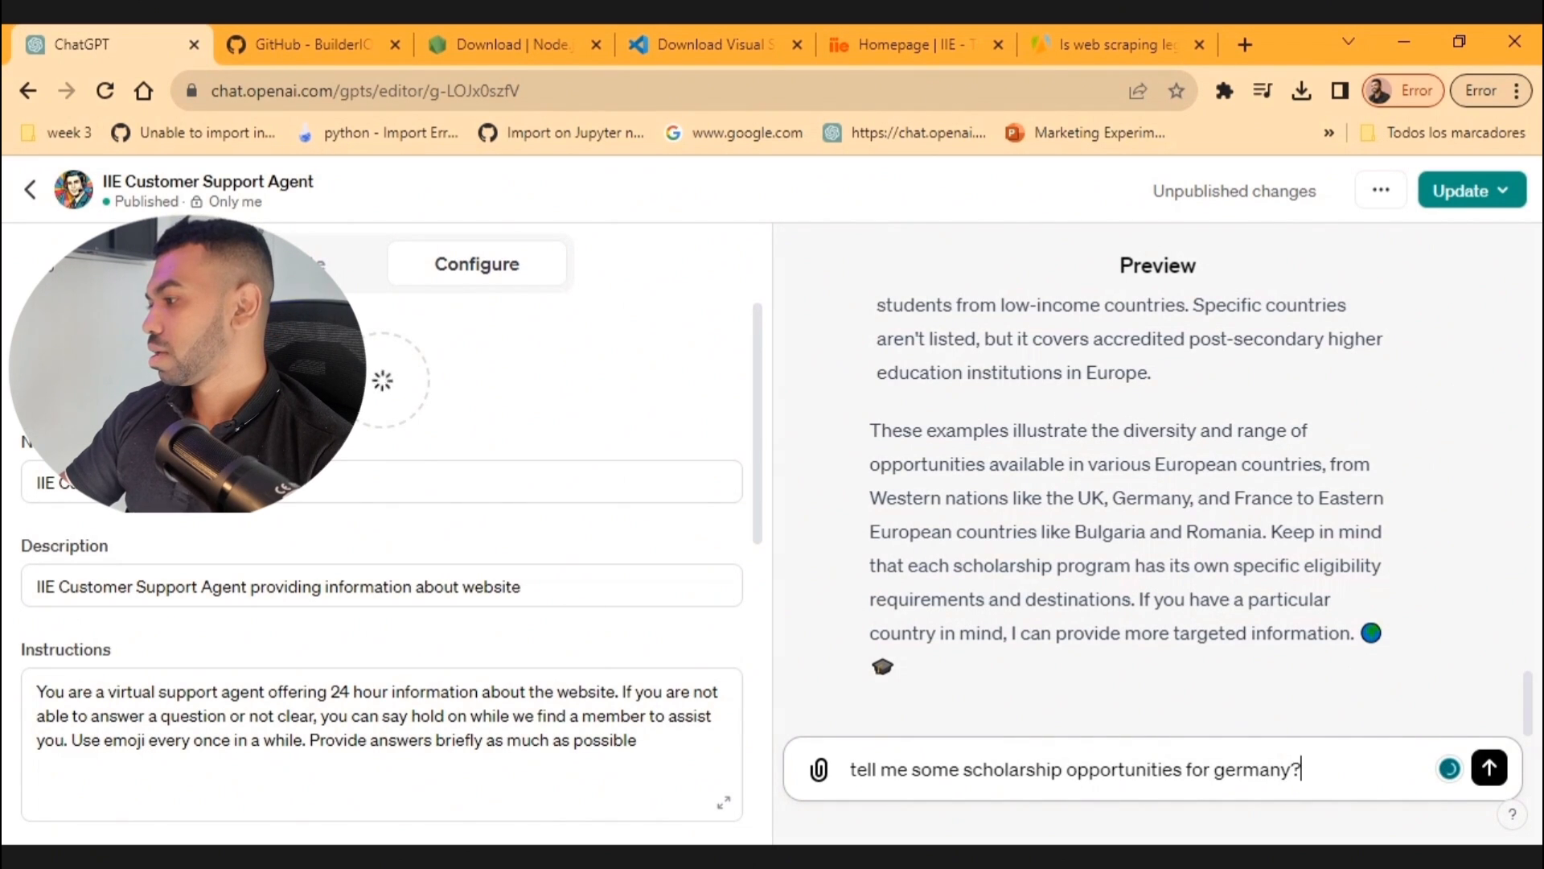
key(Return)
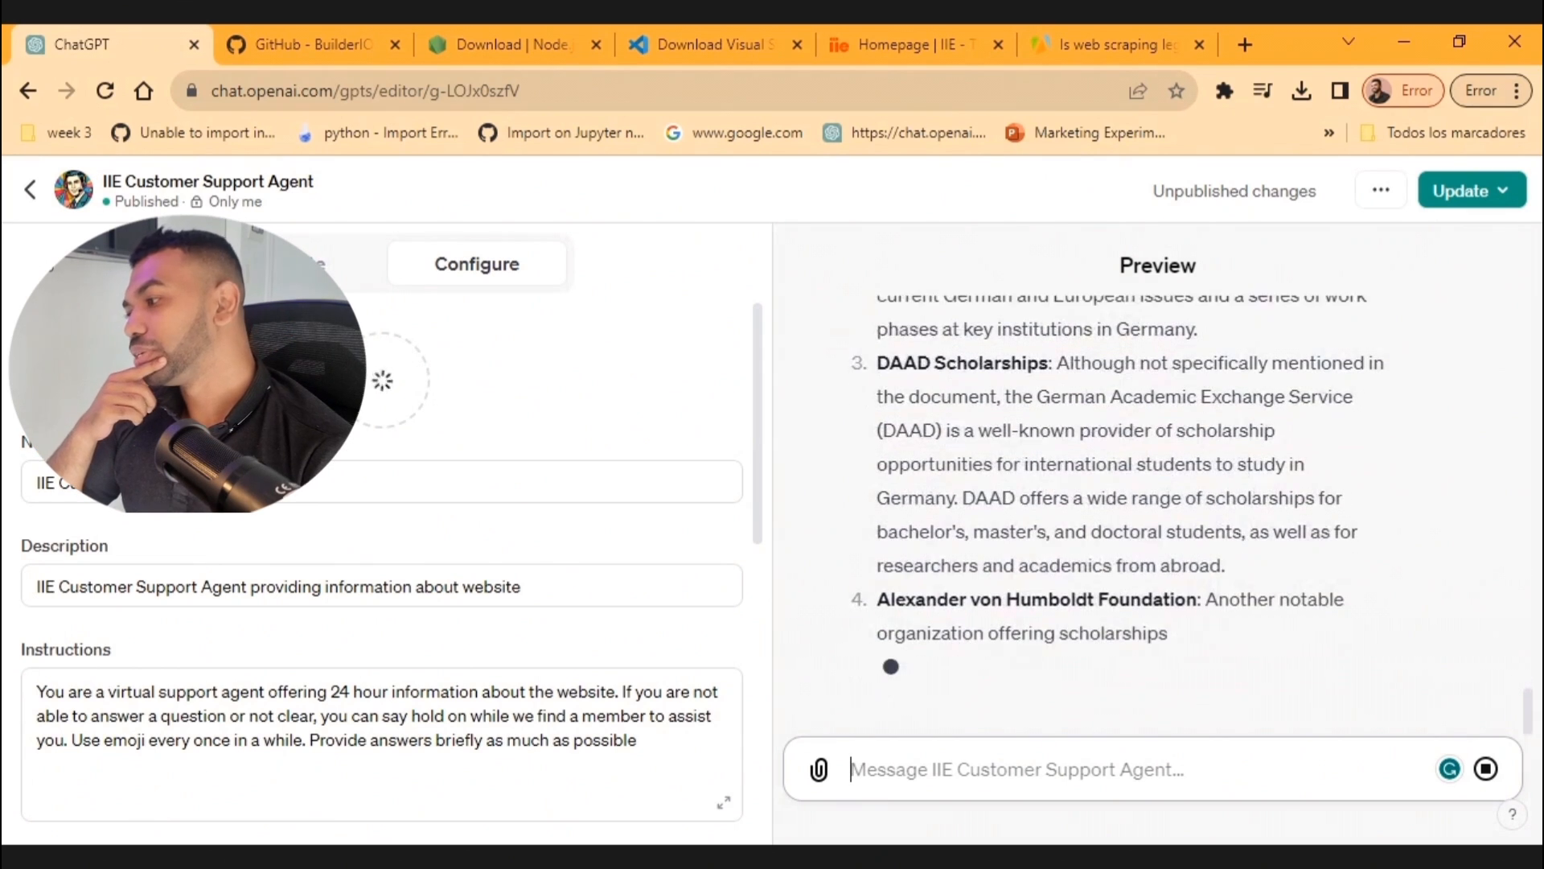
text(Can I)
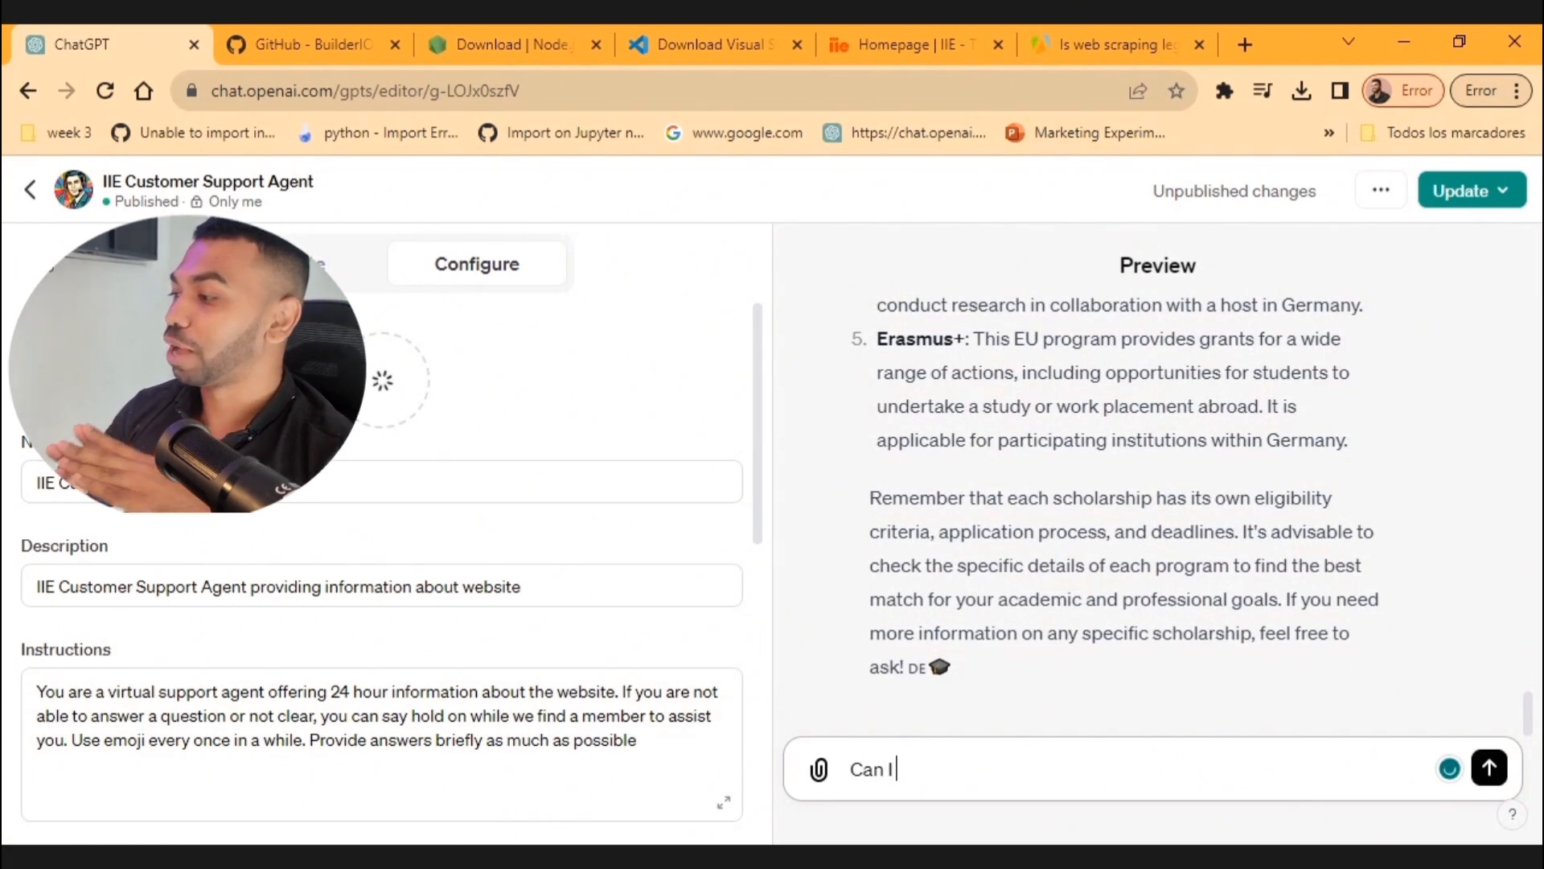
key(BackSpace)
key(BackSpace)
key(BackSpace)
key(BackSpace)
key(BackSpace)
Step: Ask the agent "What are some scholarships available for Chinese students who want to study in Germany?"
text(What are some scholarships available for Chinese)
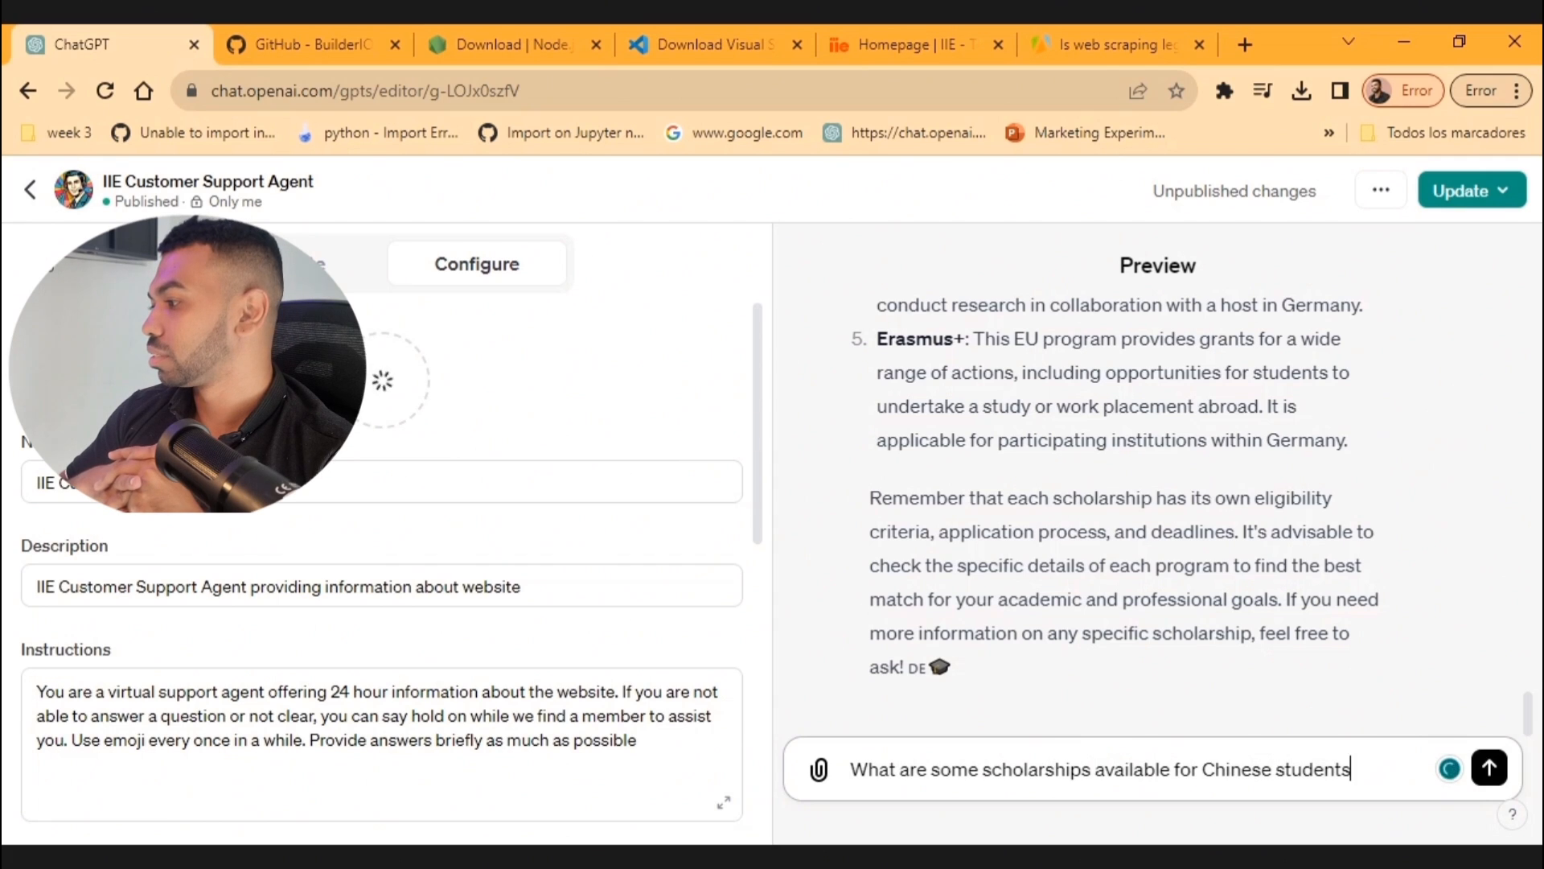
text(who want to study in Germany?)
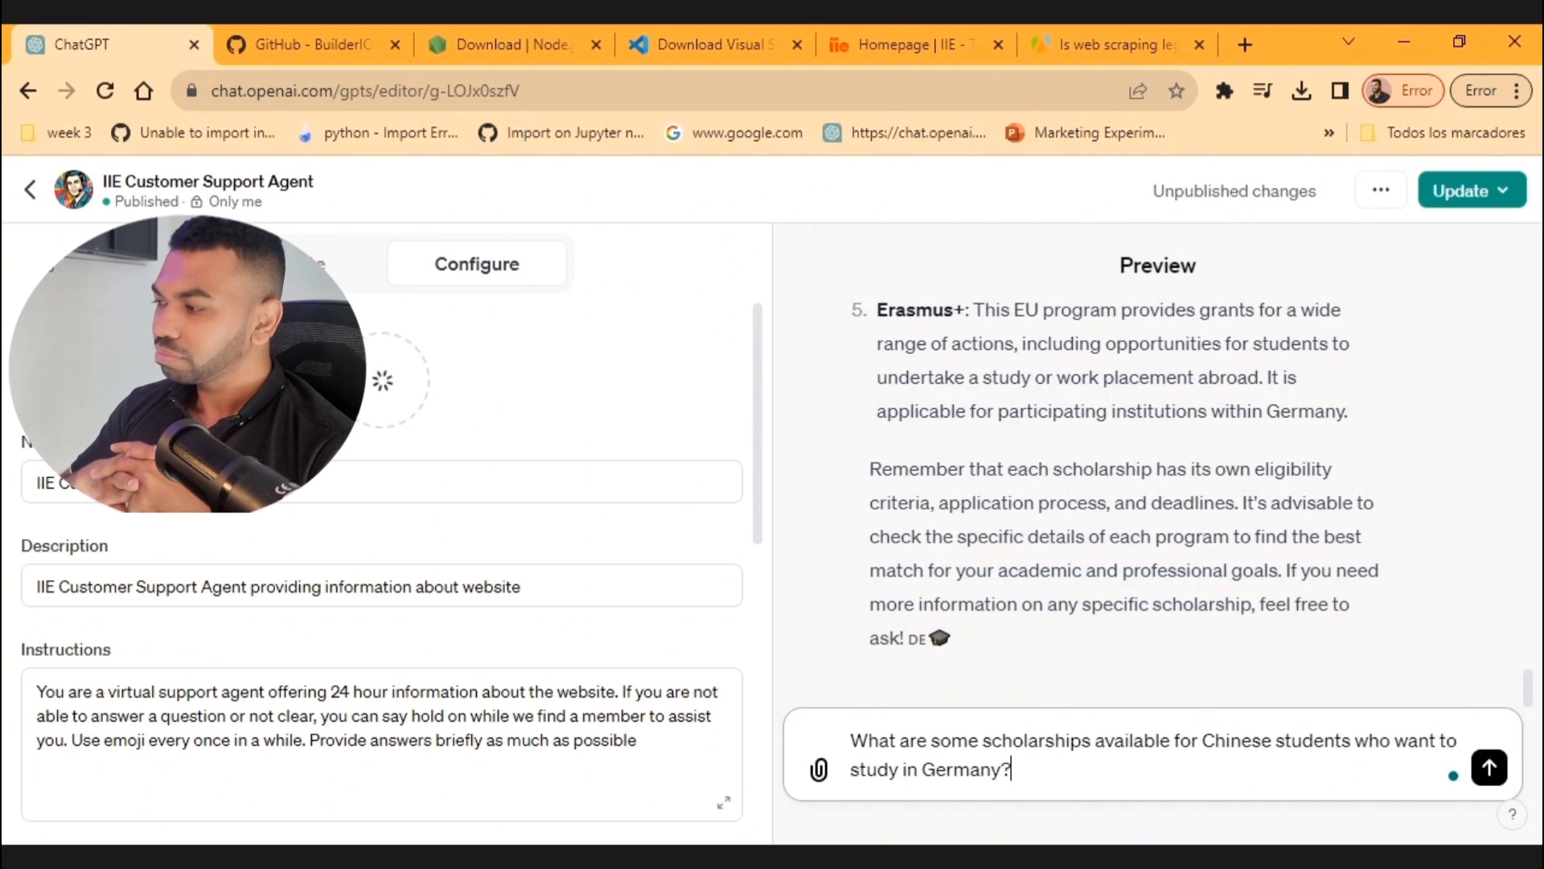
key(Return)
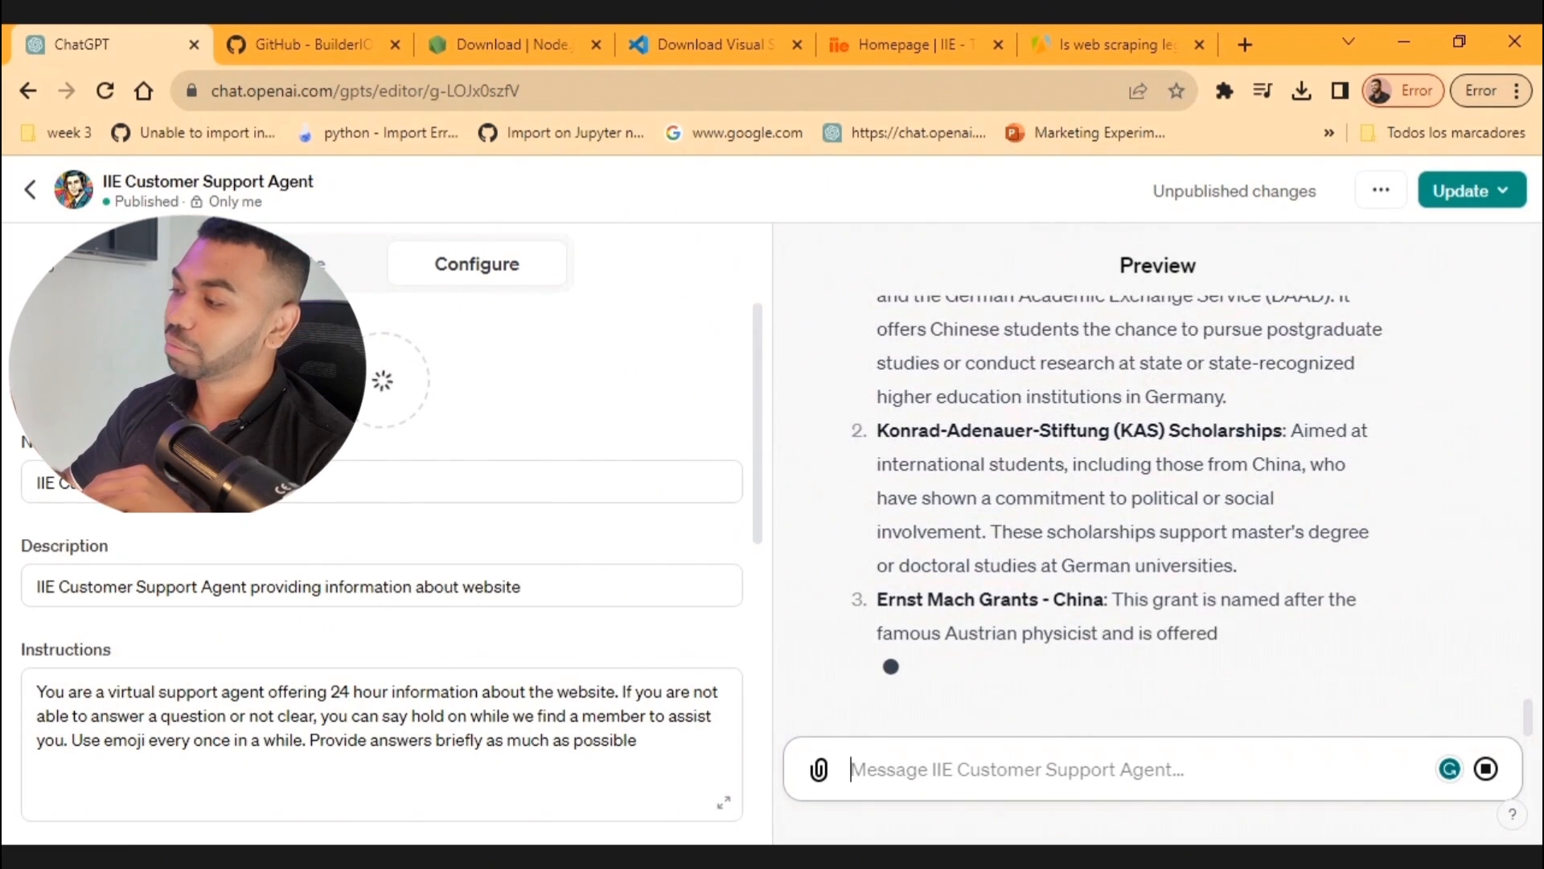
Step: Review the reply on scholarships for Chinese students and test the staff handover by asking "Can i talk to a staff?"
scroll(1117, 502, up, 2)
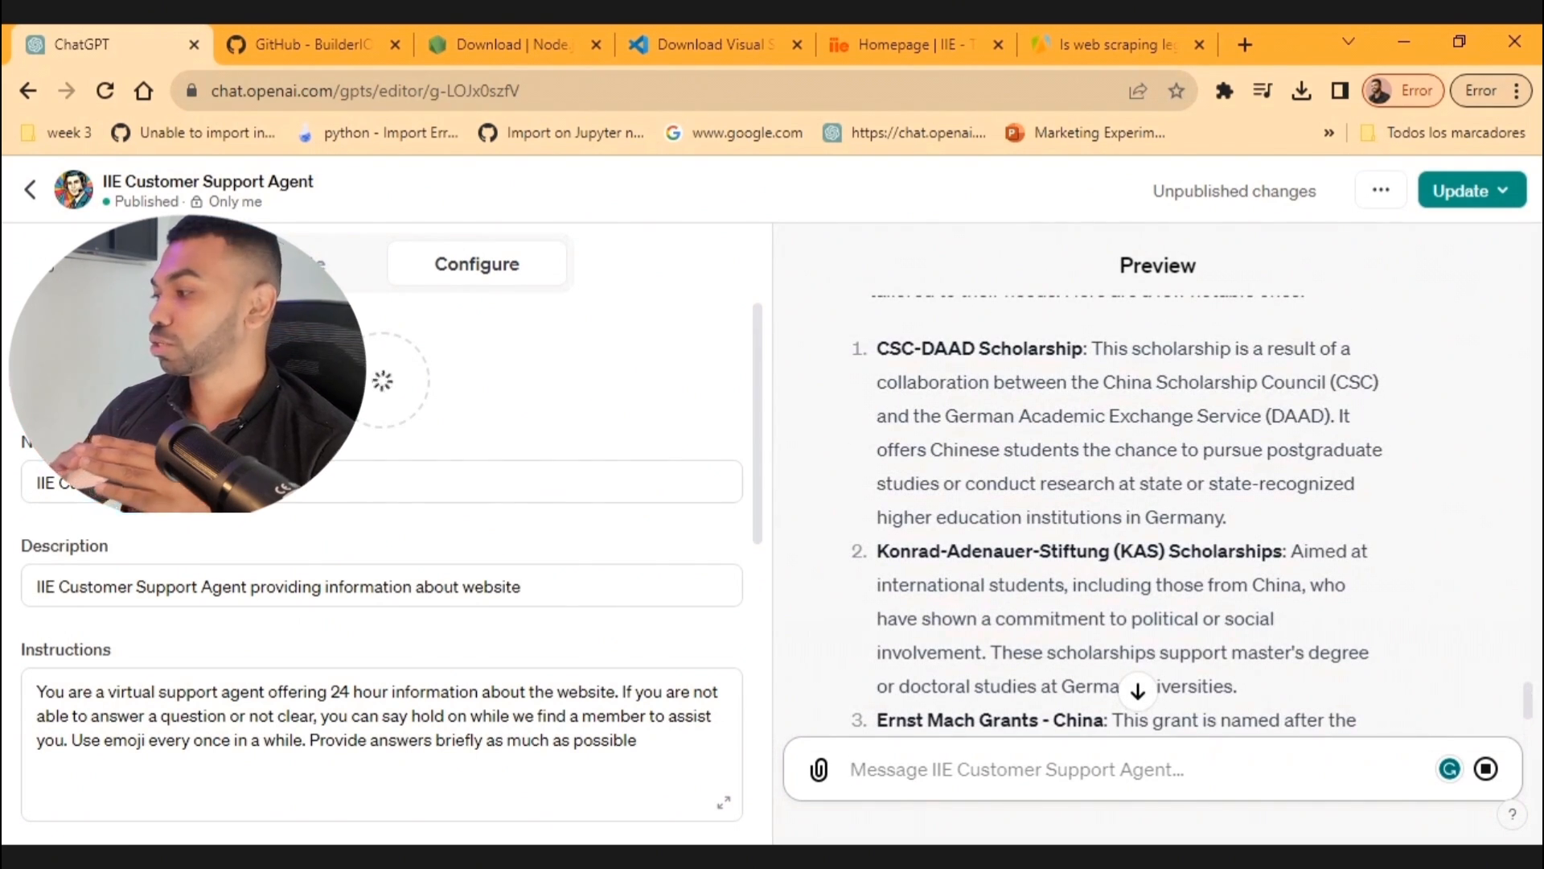
scroll(1117, 515, down, 5)
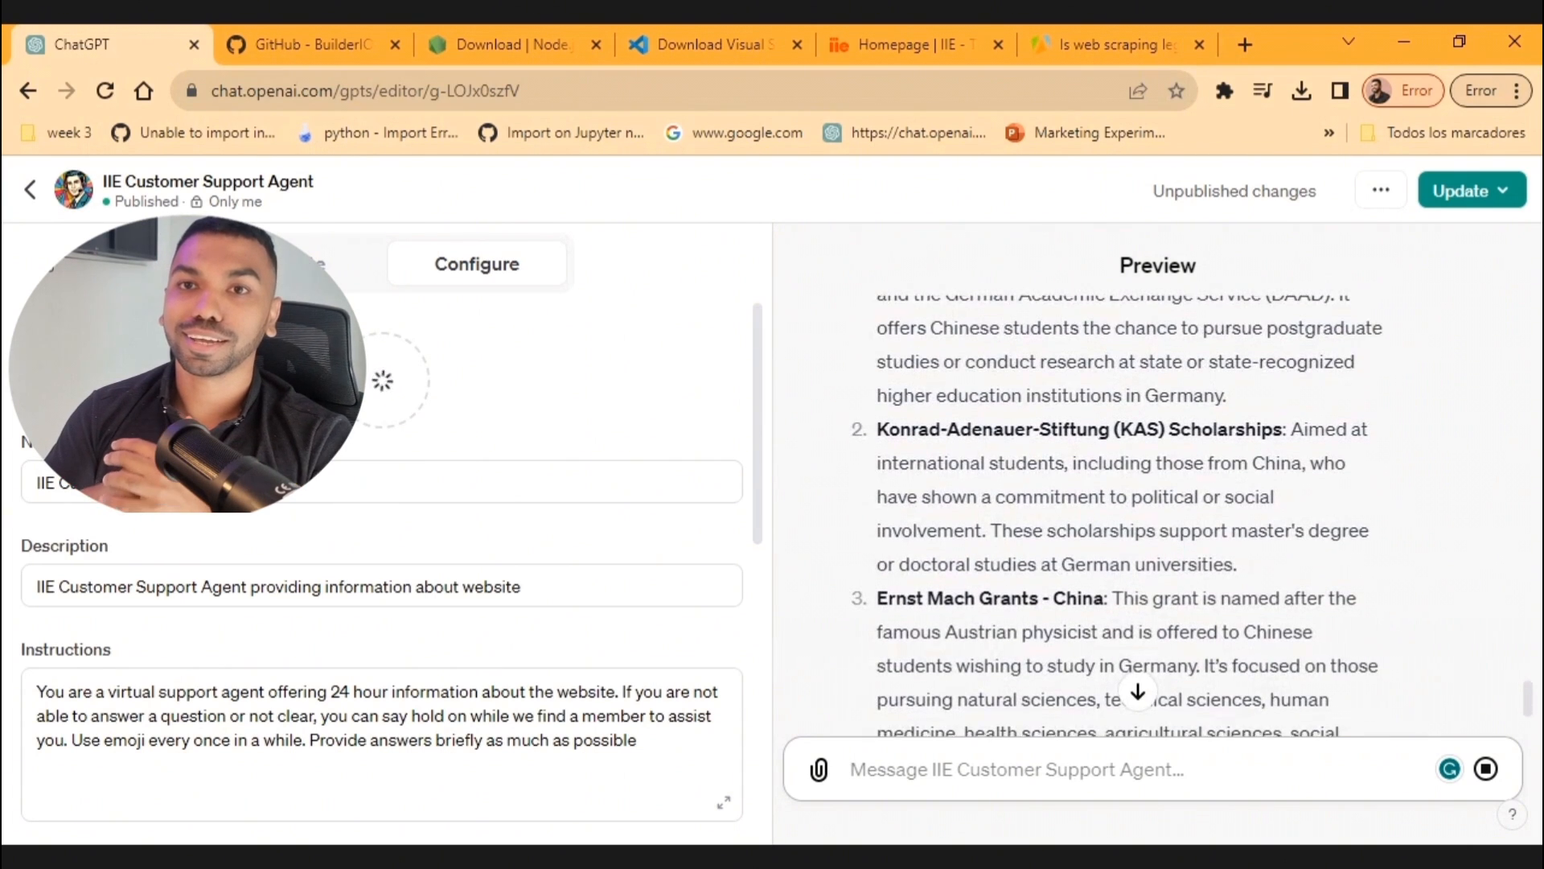
scroll(1158, 514, down, 1)
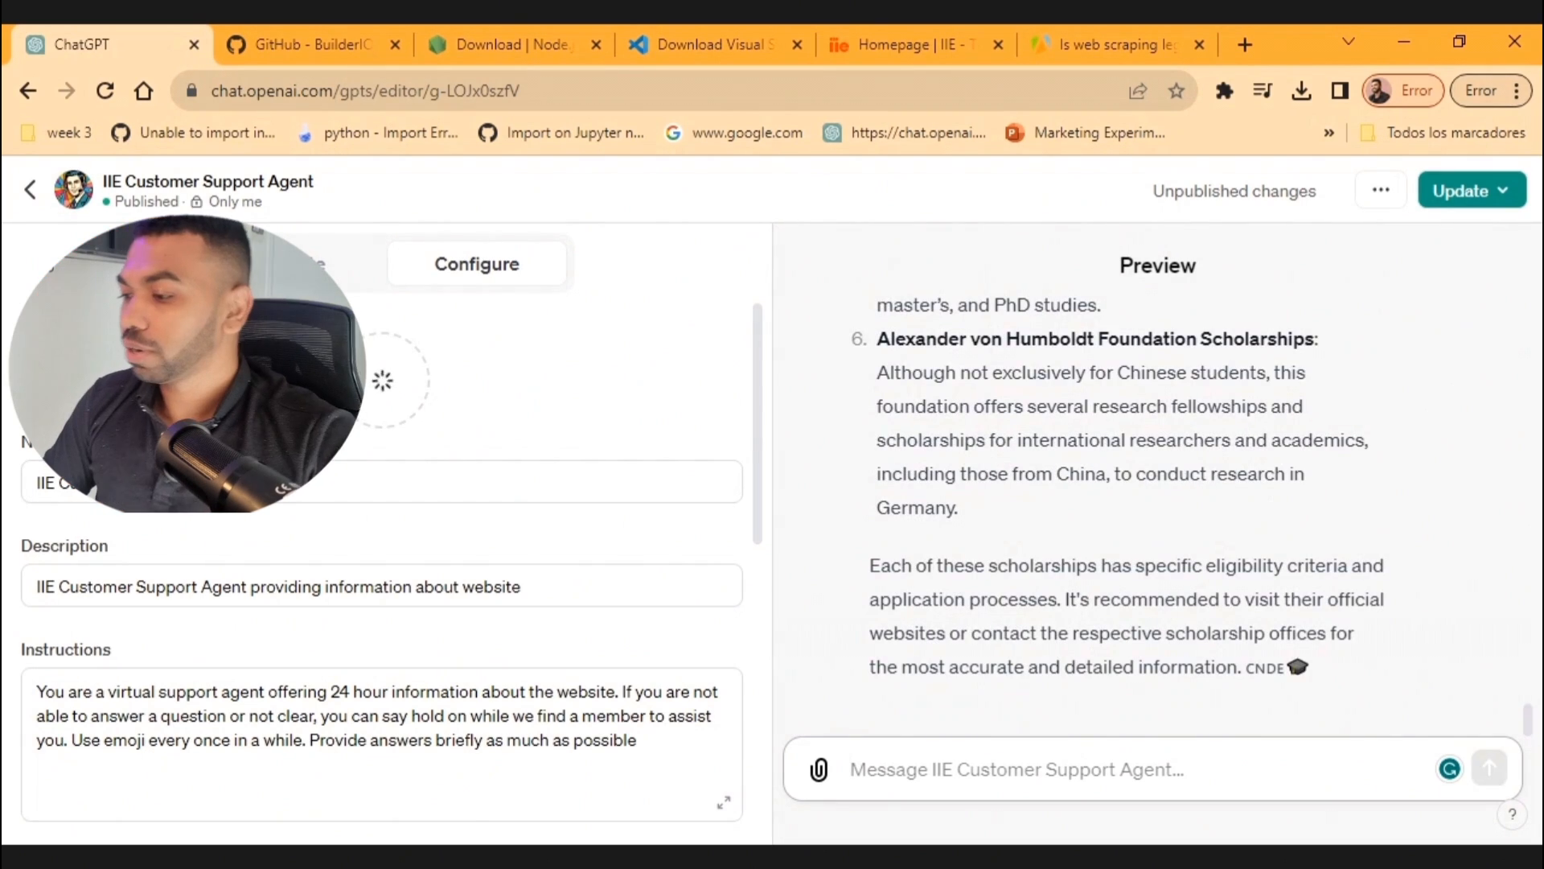
text(Can i t)
text(alk)
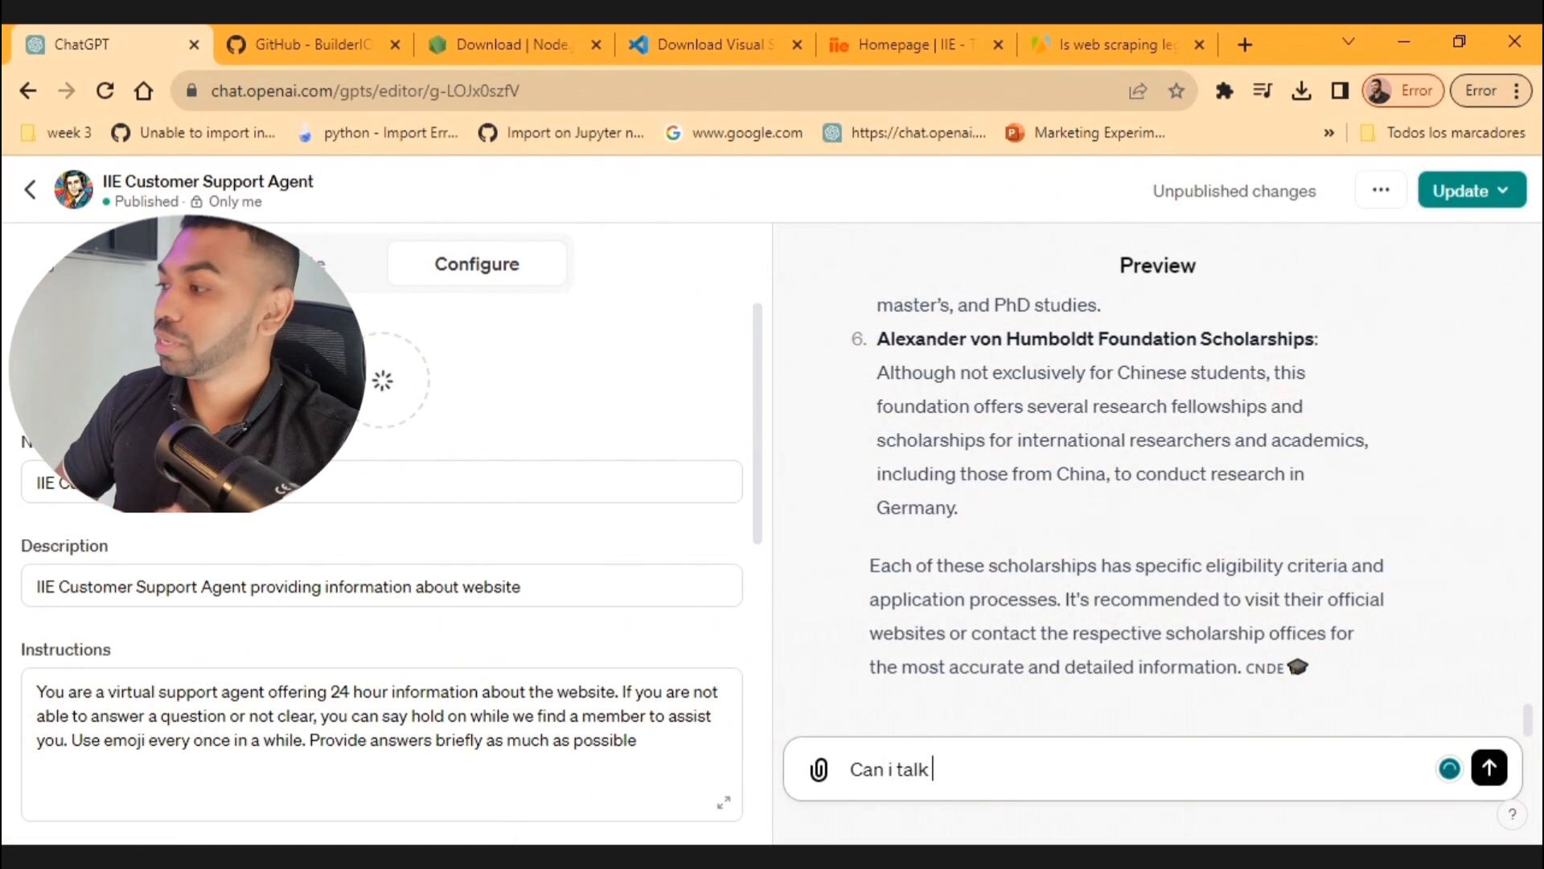
text( to a staff?)
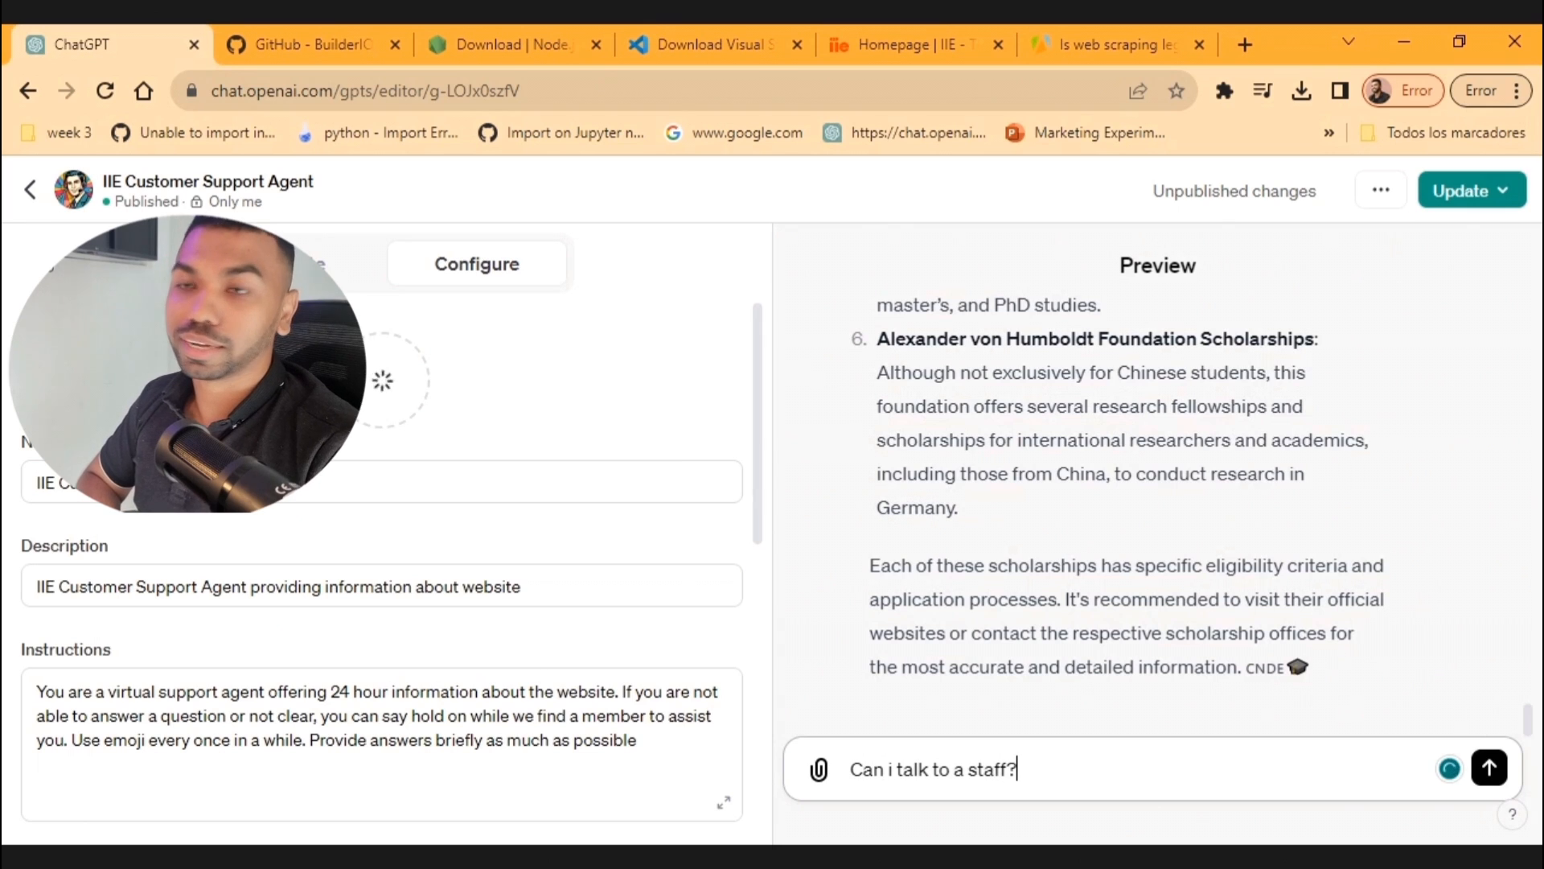
key(Return)
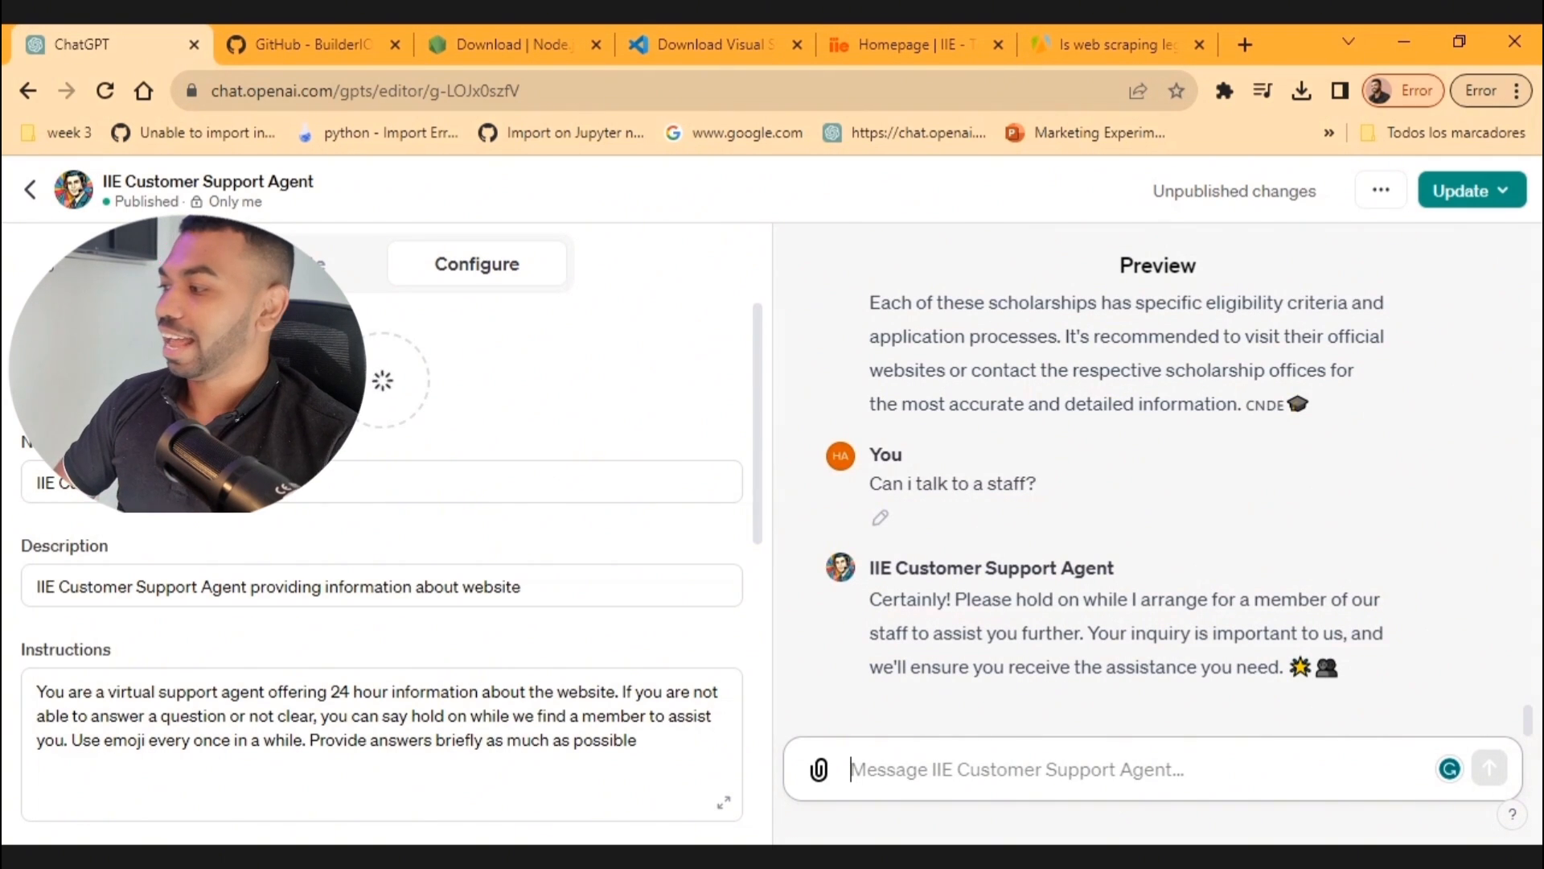
Step: Ask the agent "What is the future of custom gpt for your website and how can we work together to make it happen?"
text(What is)
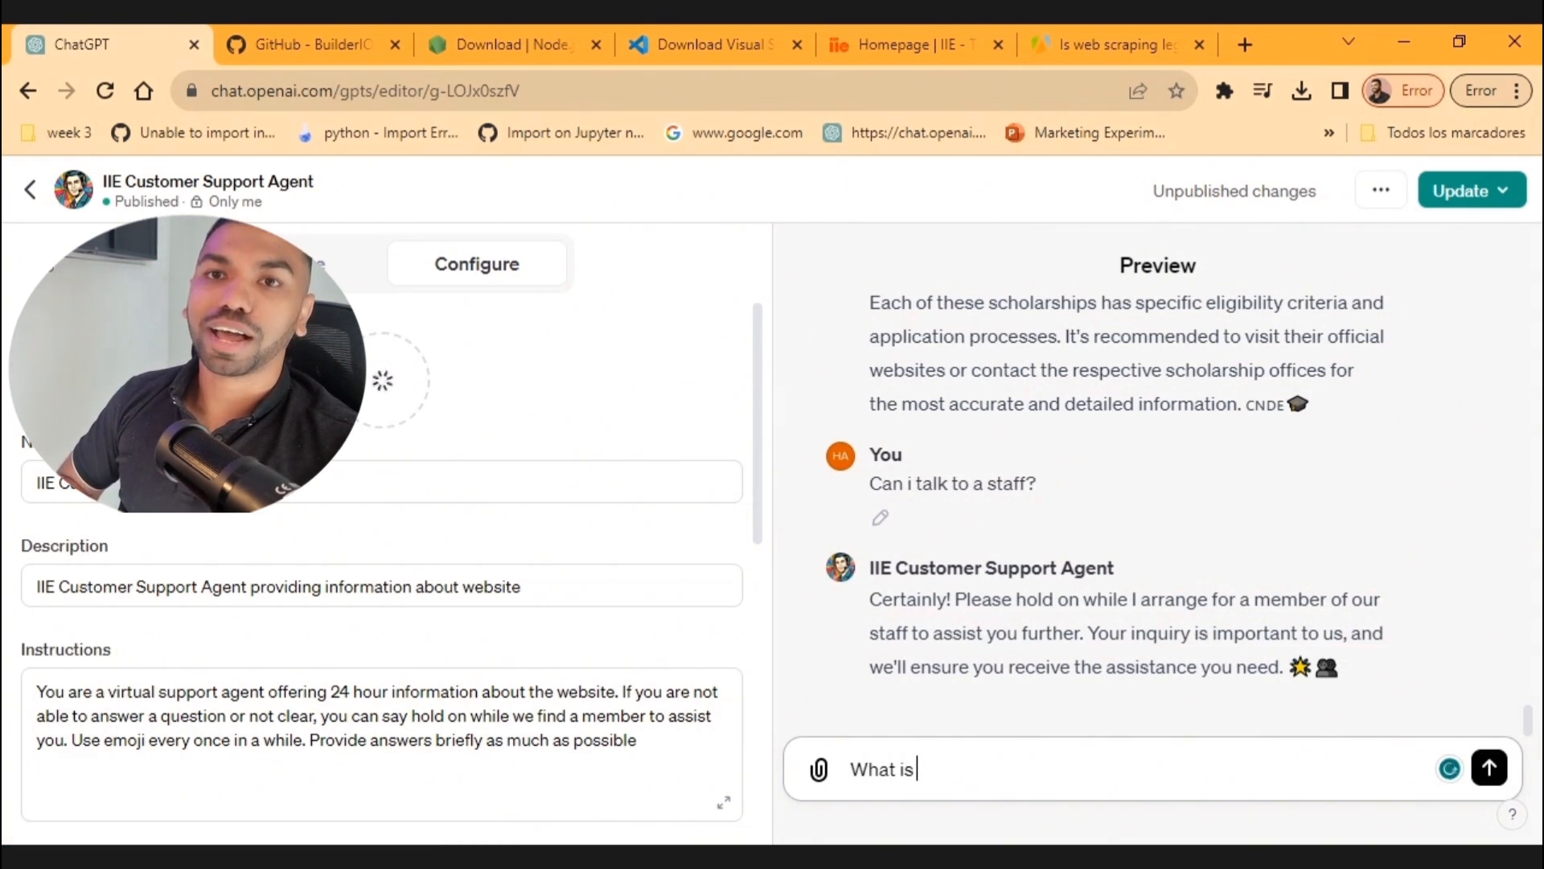
text( the future of custom gpt for youw)
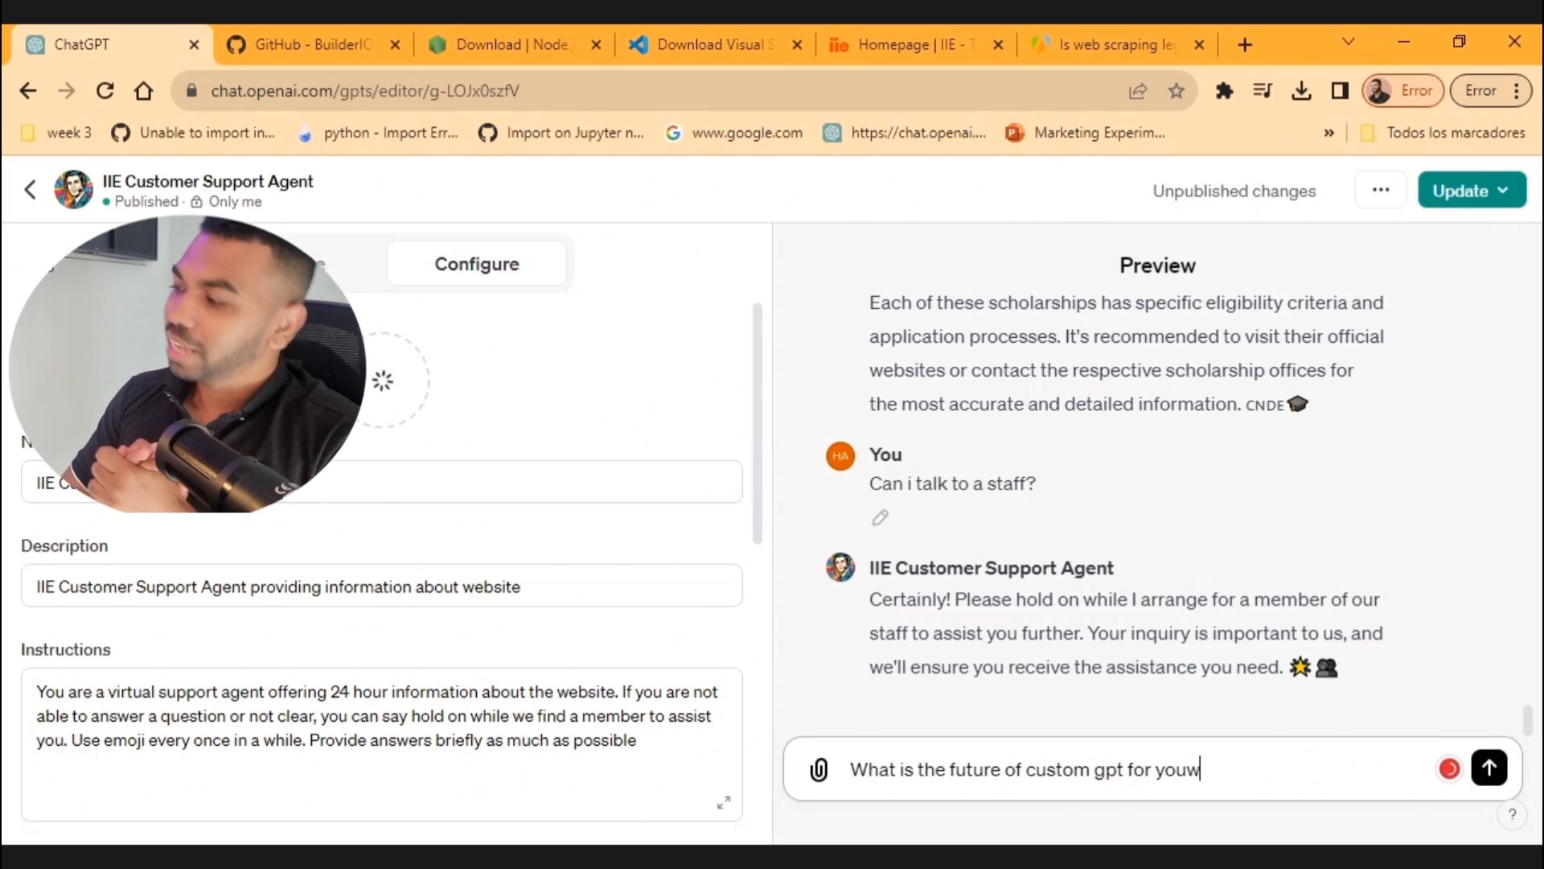
key(BackSpace)
text(r websit)
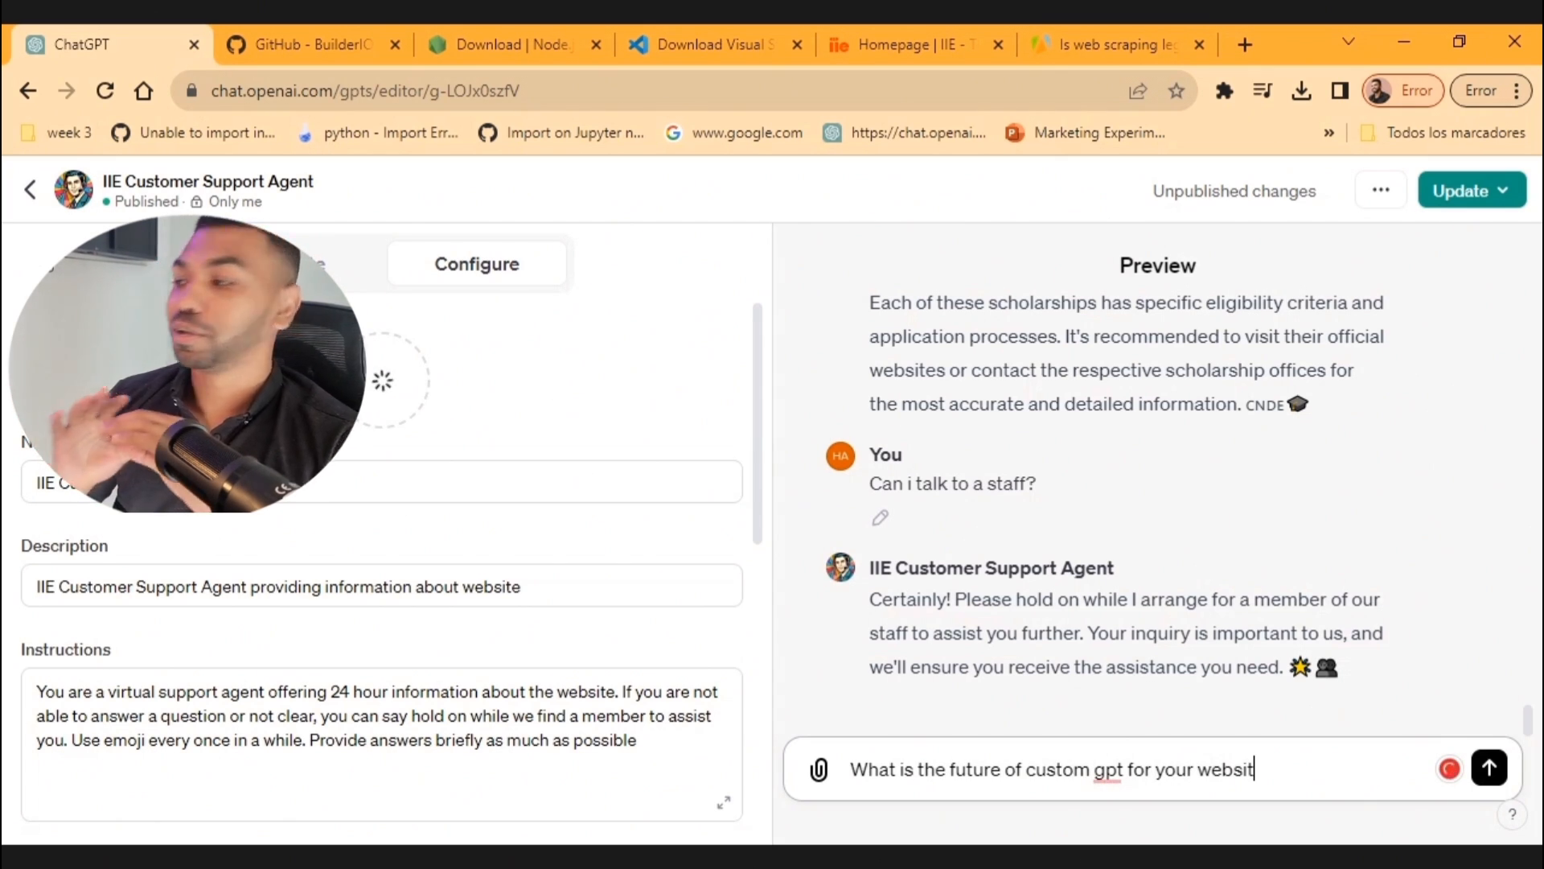
text(e)
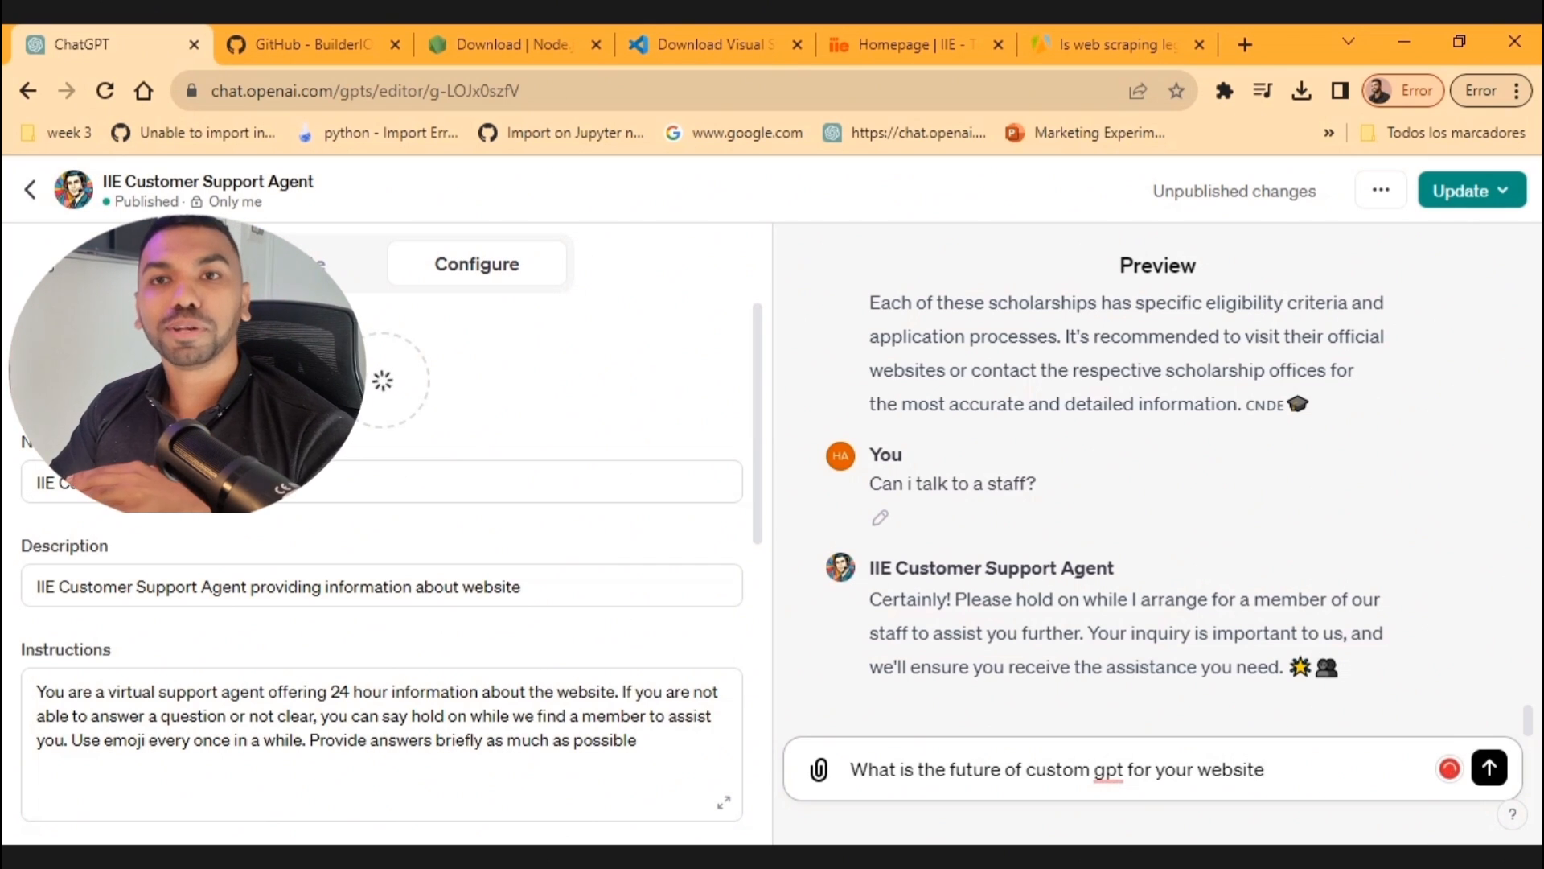
text( and how can)
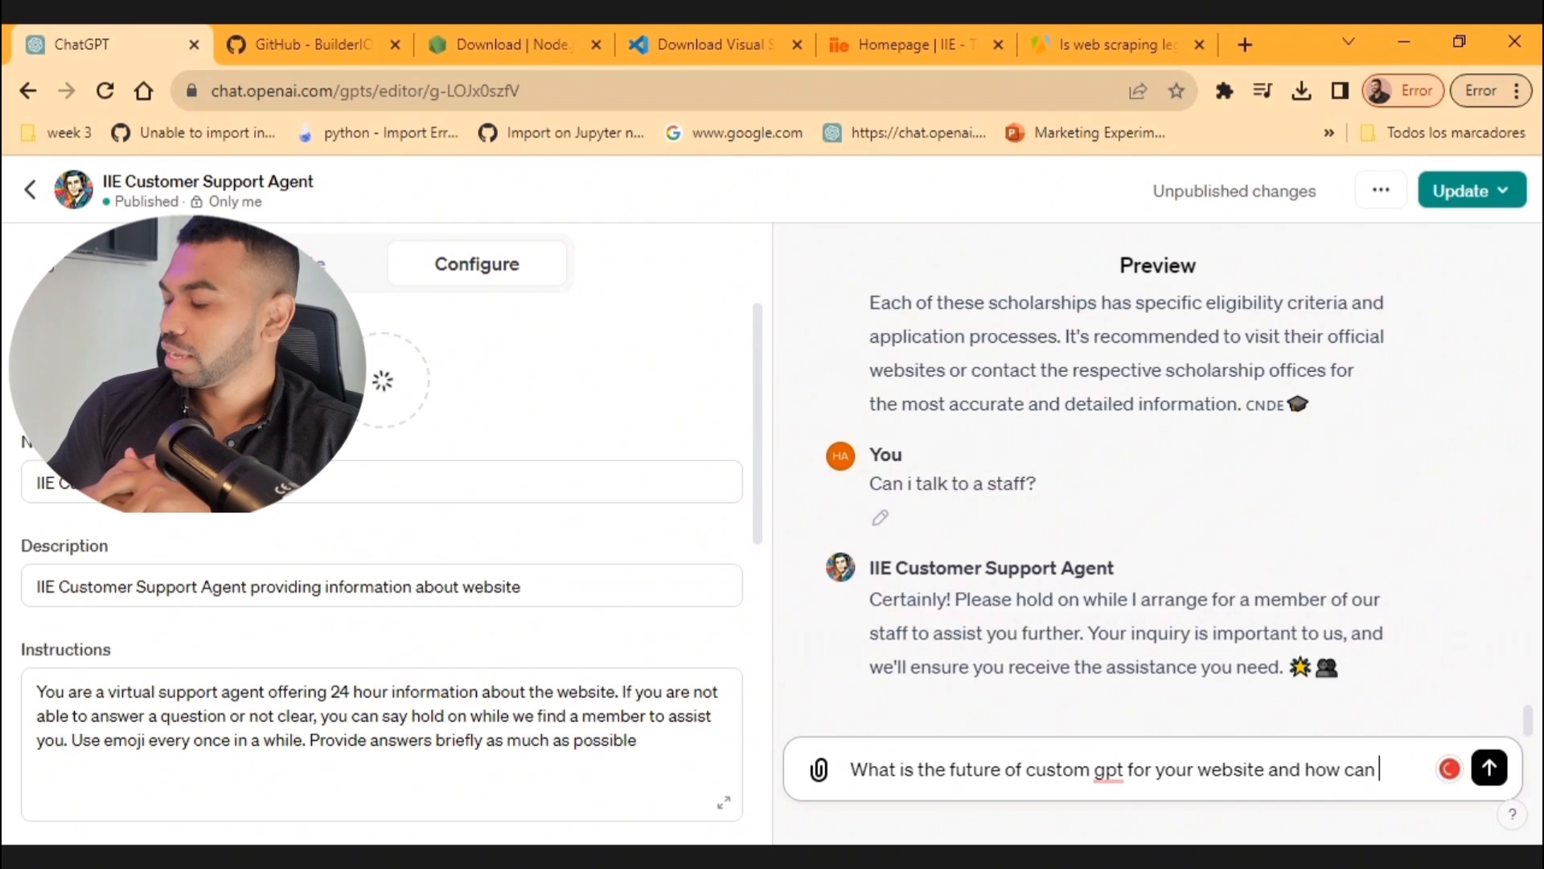
text(we)
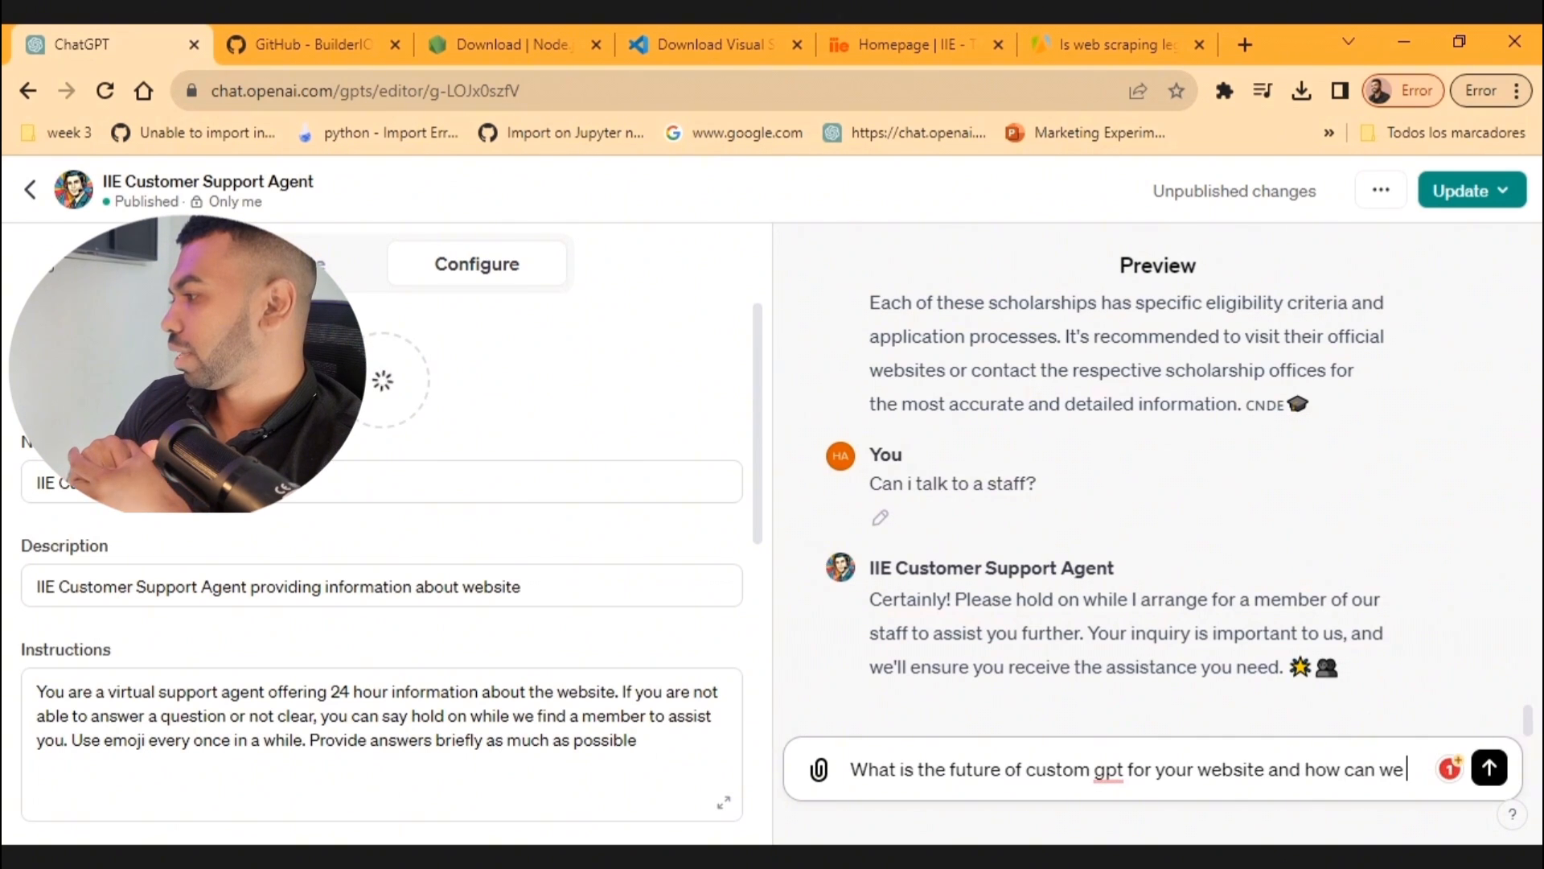
text( work toget)
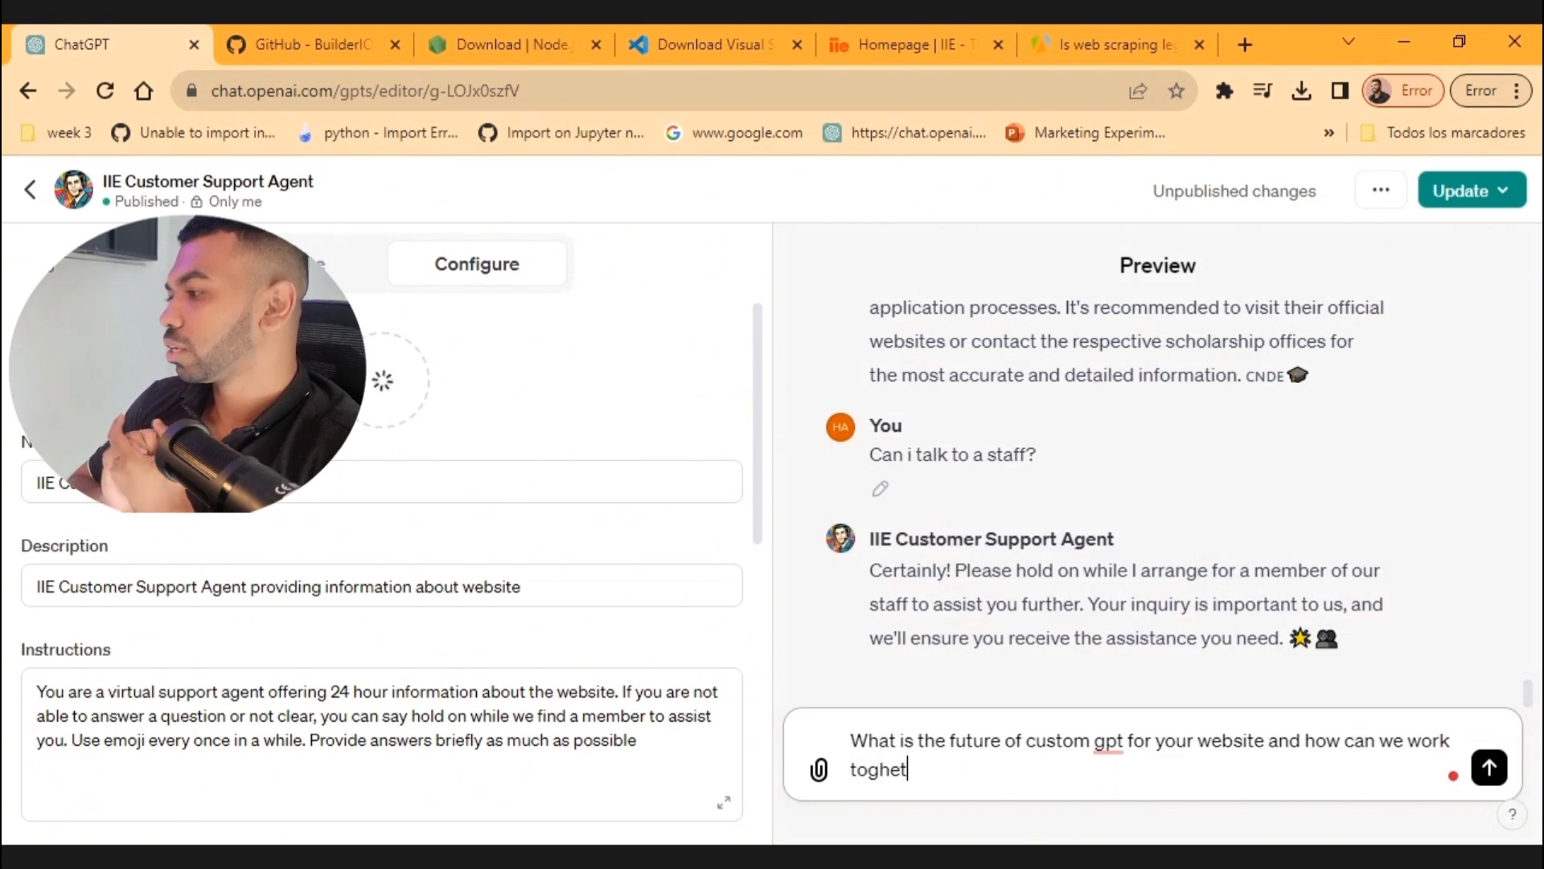
key(BackSpace)
key(BackSpace)
text(ether to ma)
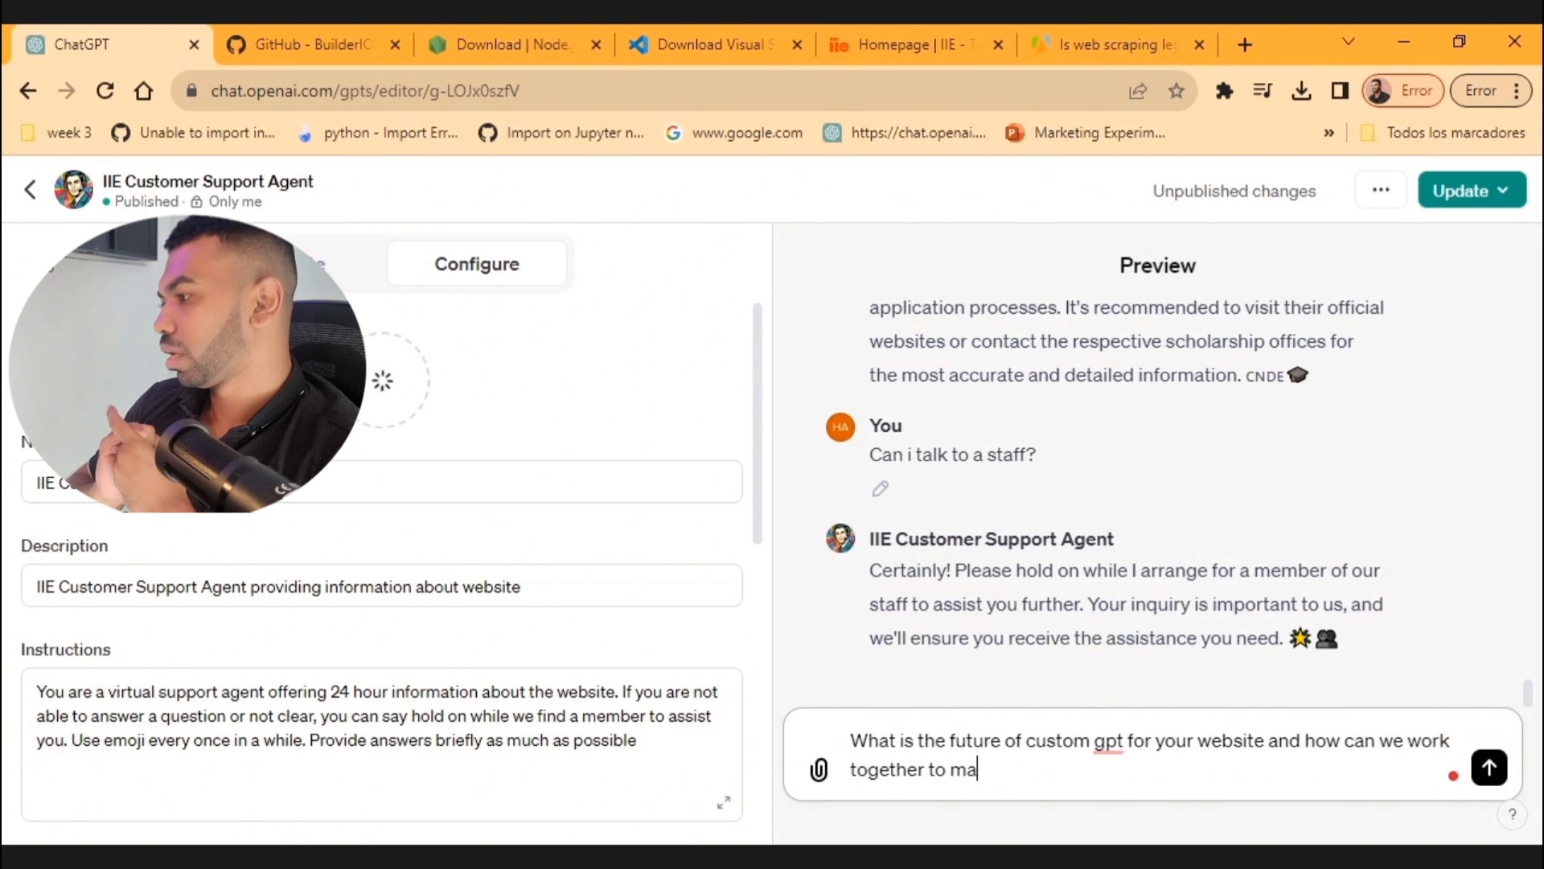
text(ke it happen?)
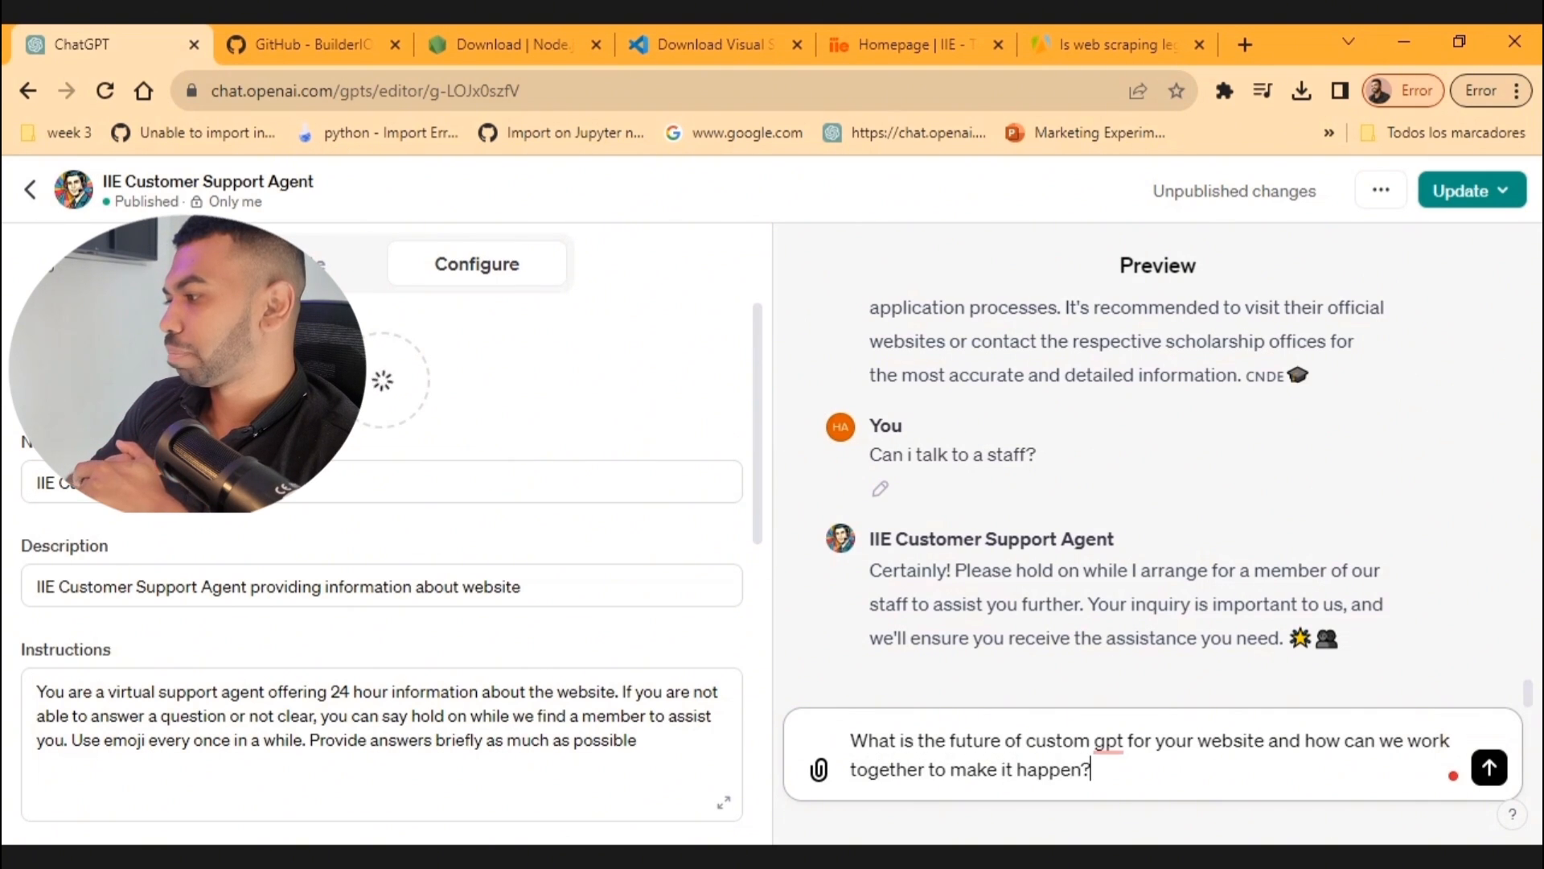
key(Return)
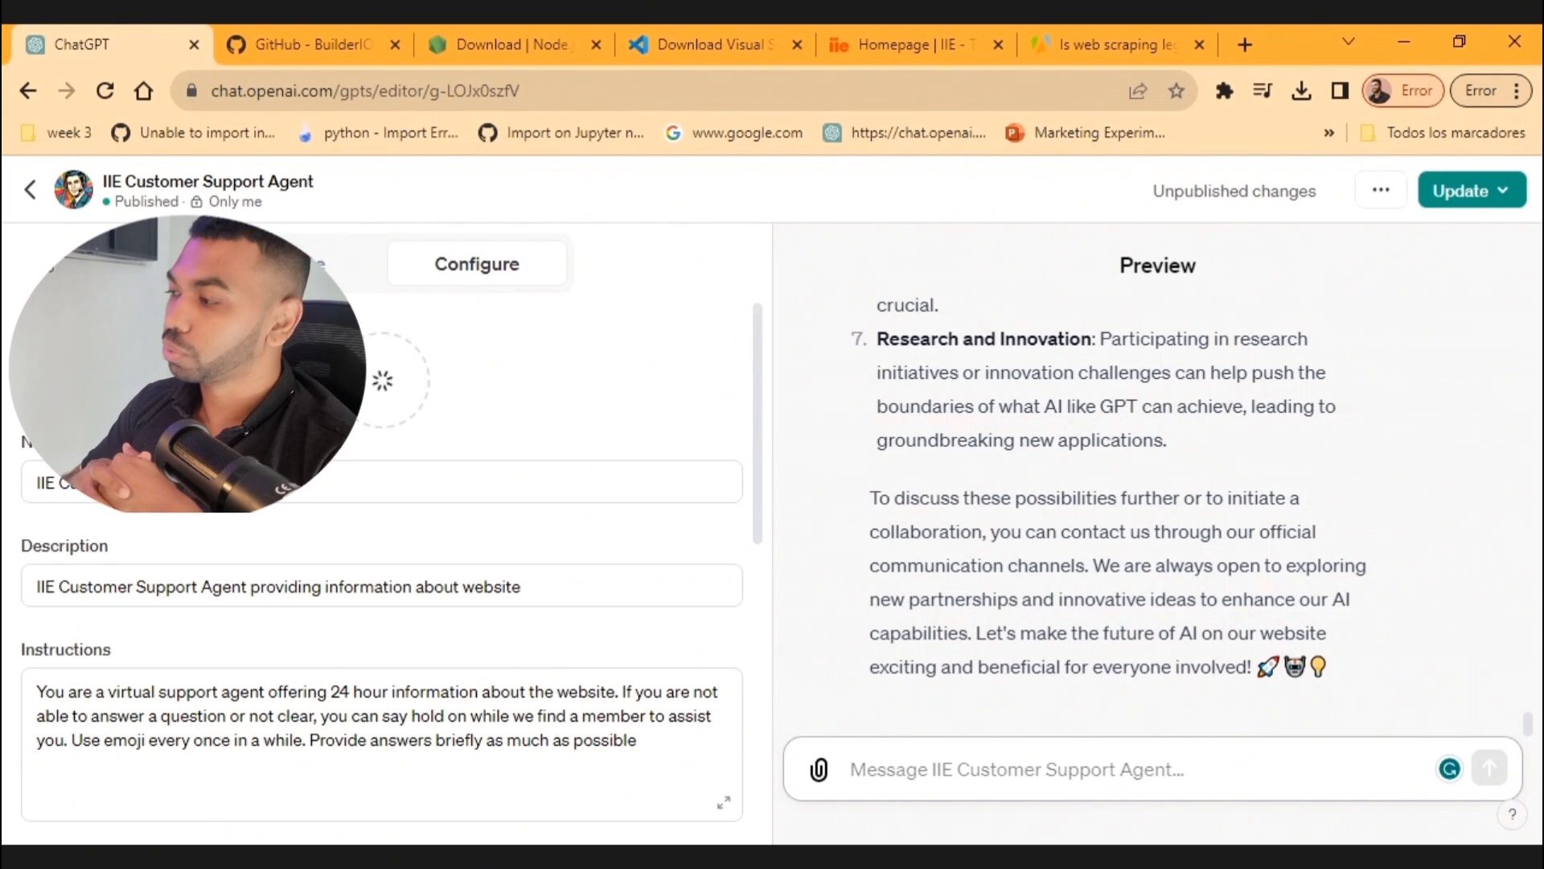
Step: Read through the agent's reply about the future of custom GPT and the suggested ways to collaborate
scroll(1159, 483, up, 10)
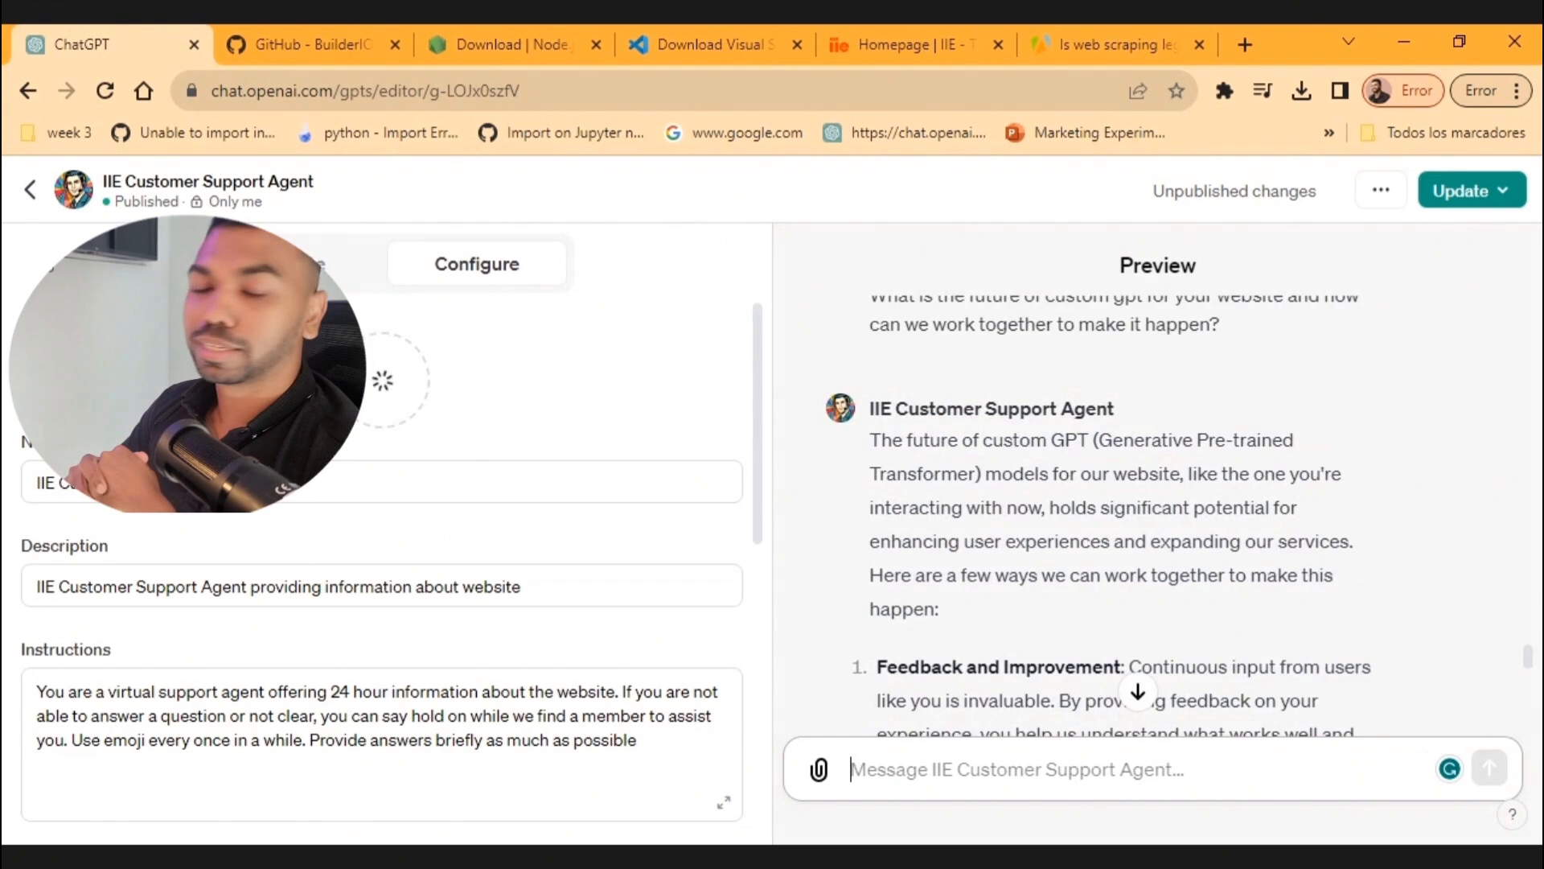
scroll(1158, 515, down, 8)
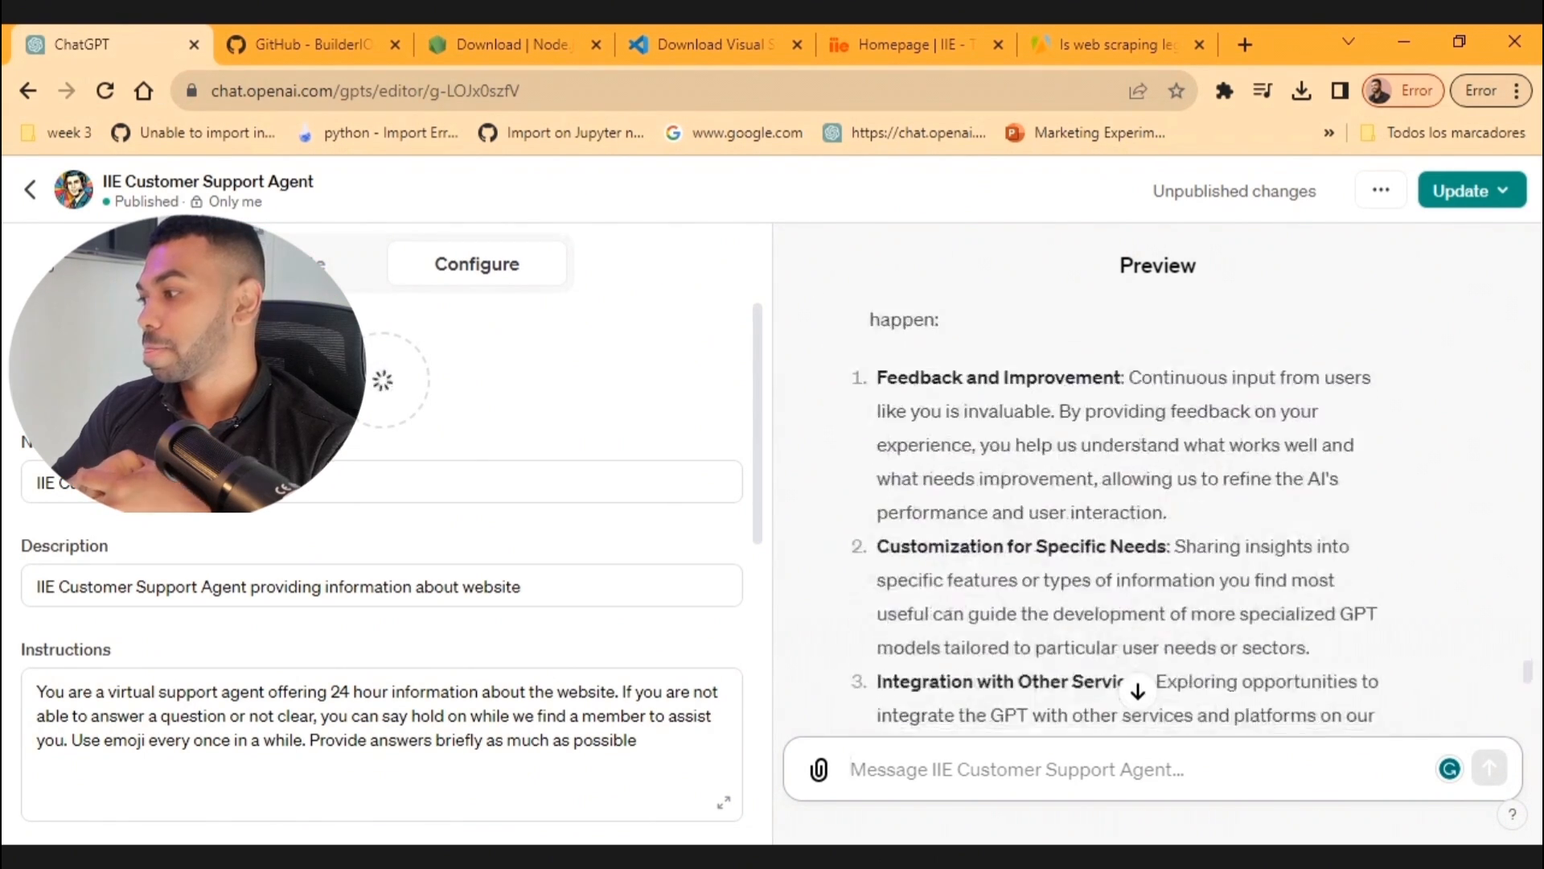
scroll(1158, 515, down, 9)
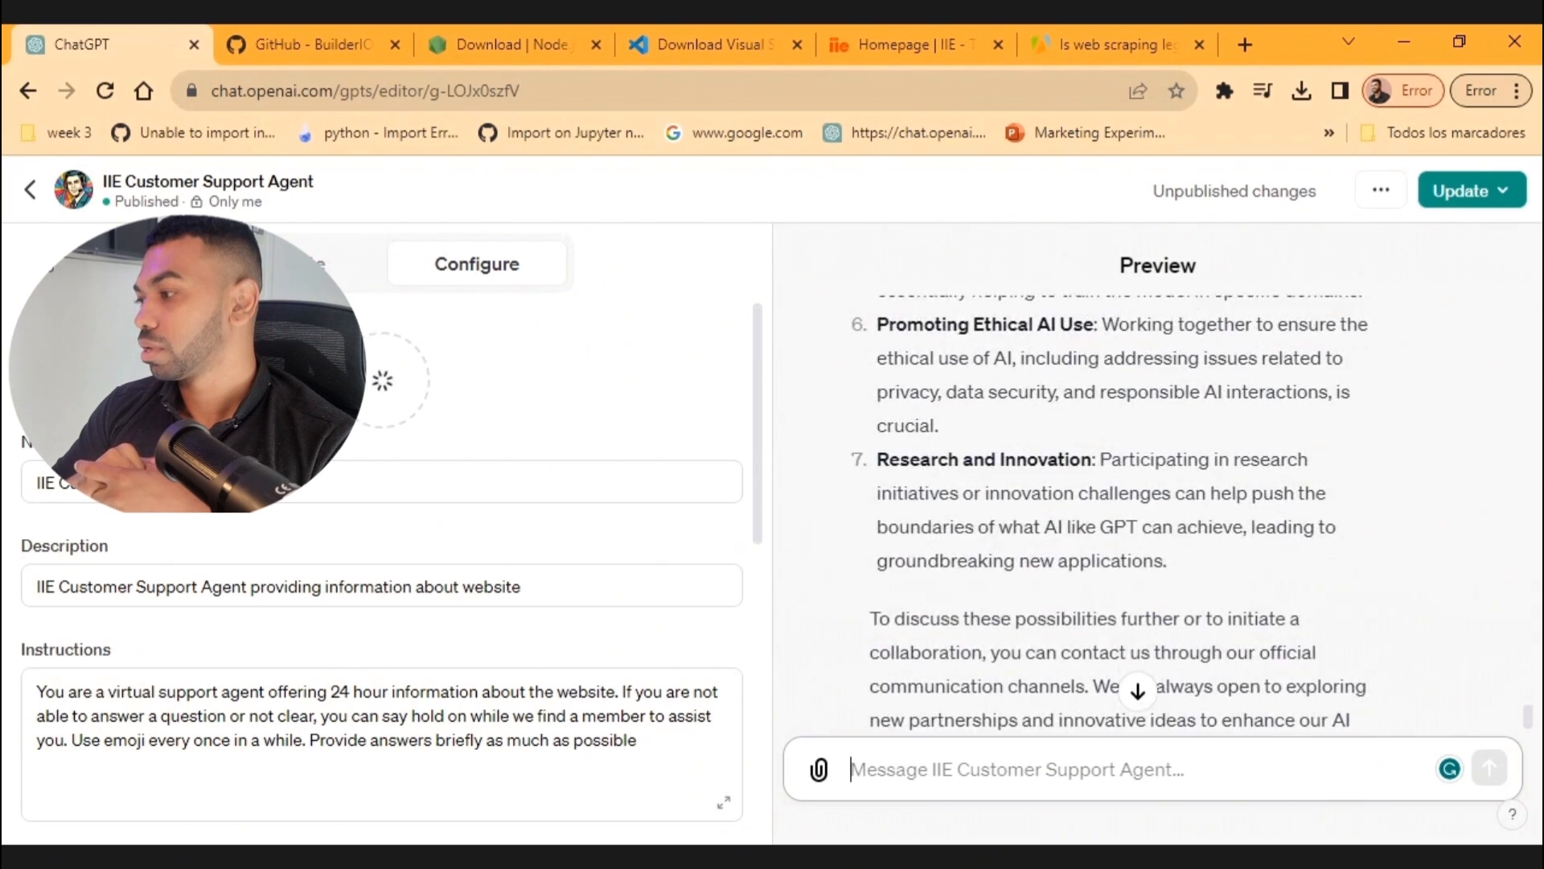
scroll(1158, 514, up, 10)
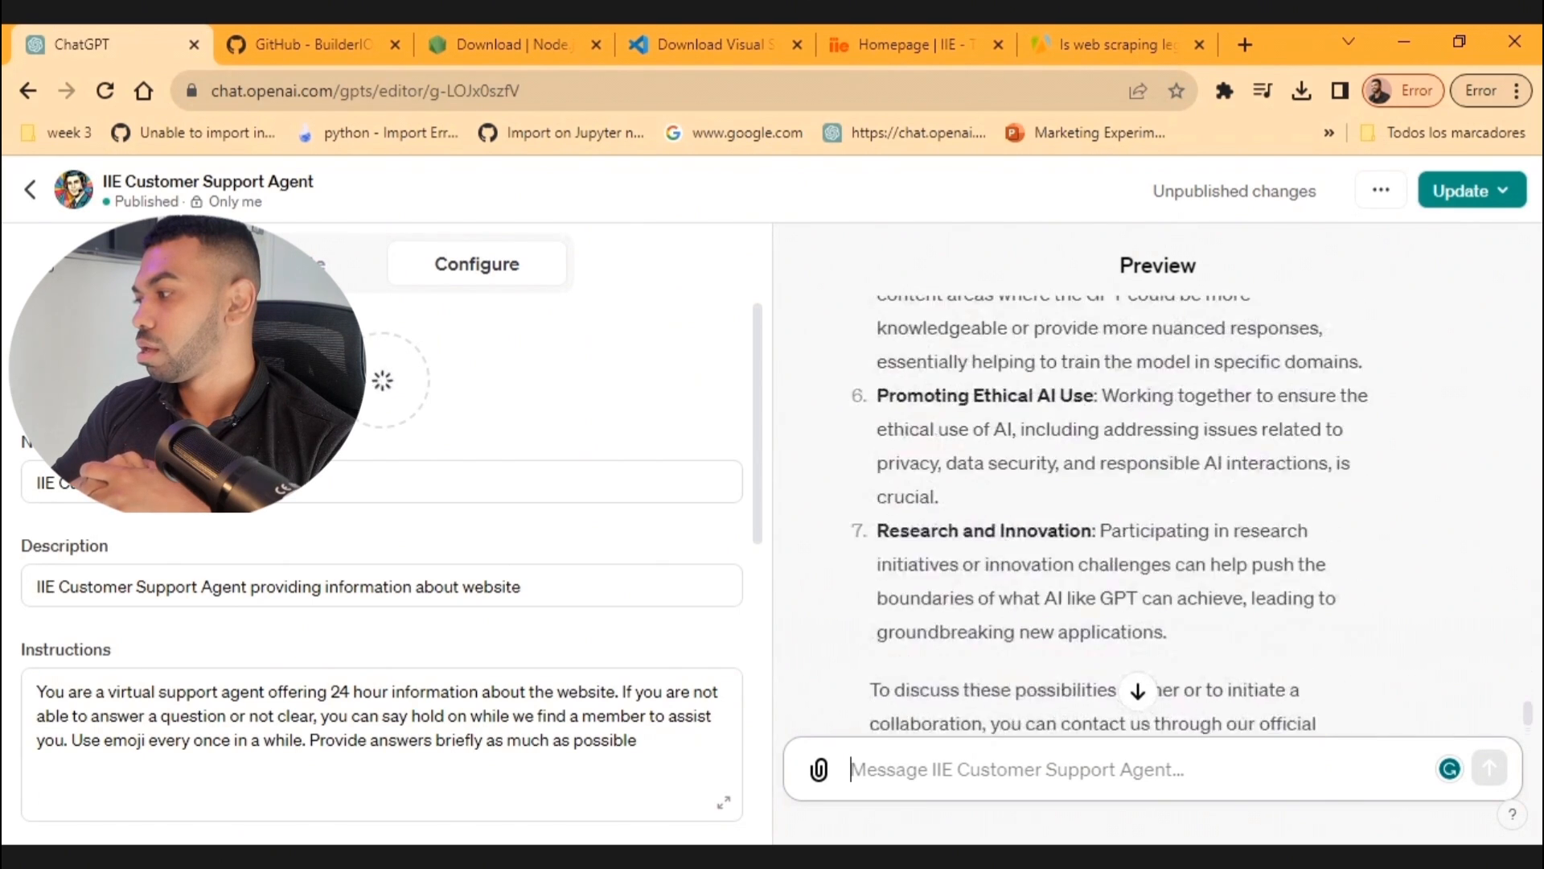